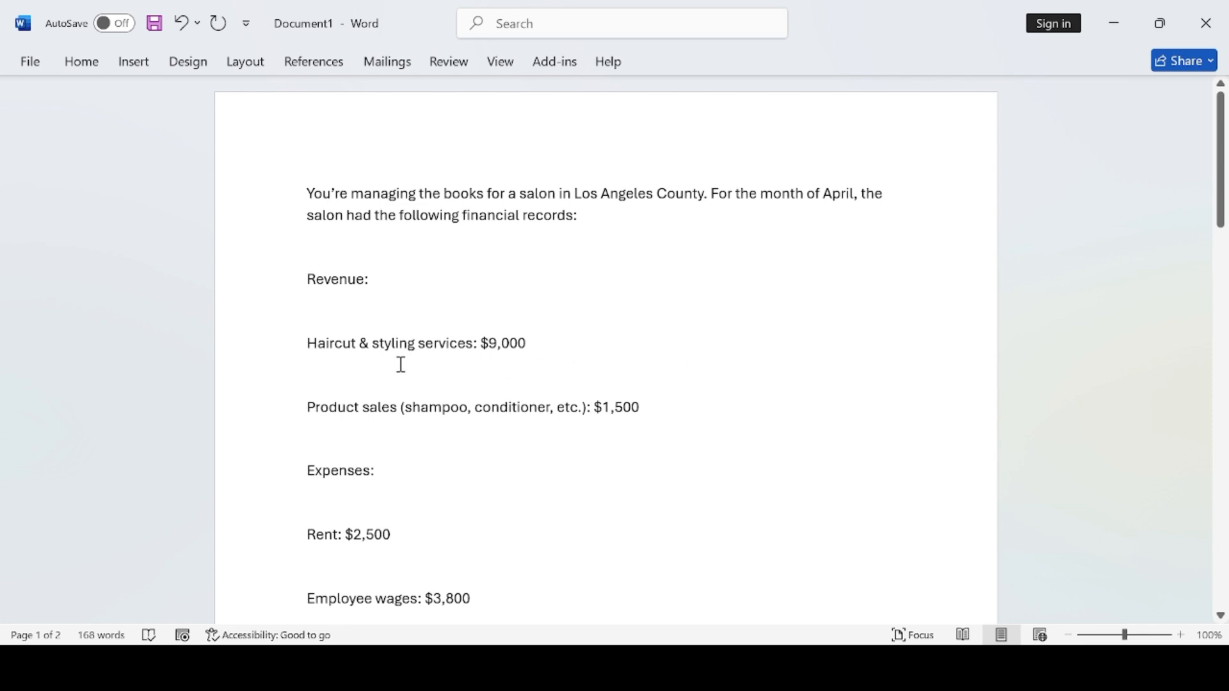
- Scroll the Word document past the expenses and sales tax note to the page-2 questions
scroll(602, 384, down, 1)
scroll(603, 385, down, 6)
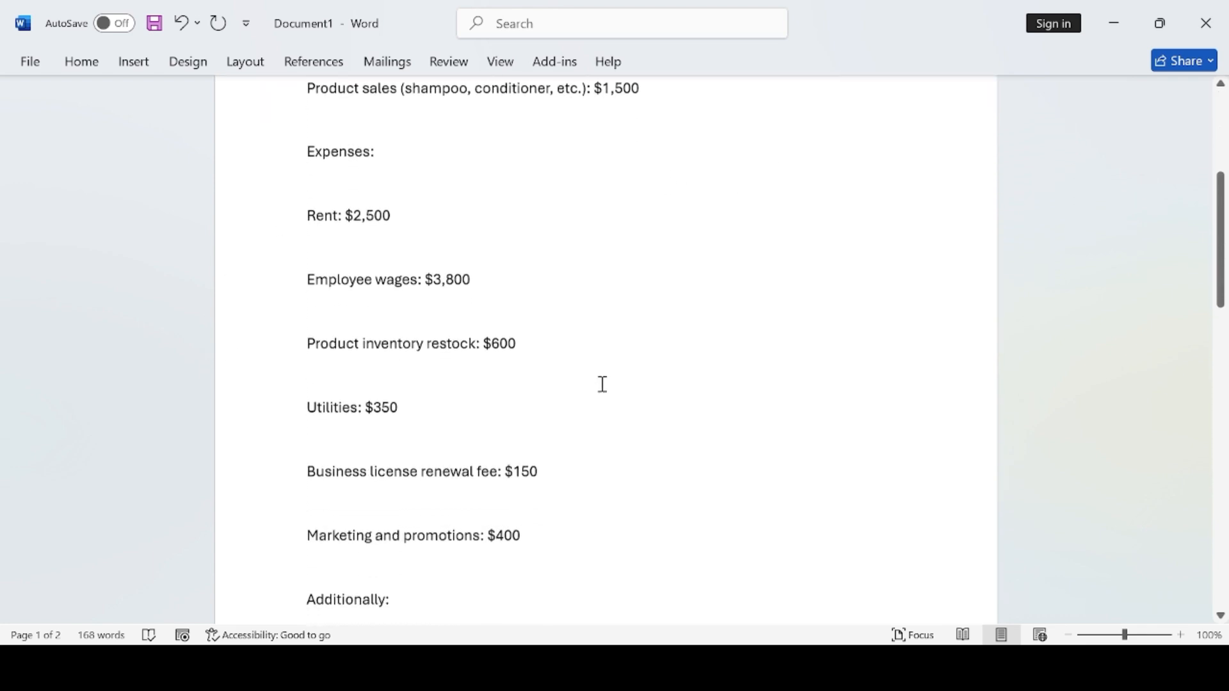
scroll(603, 384, down, 2)
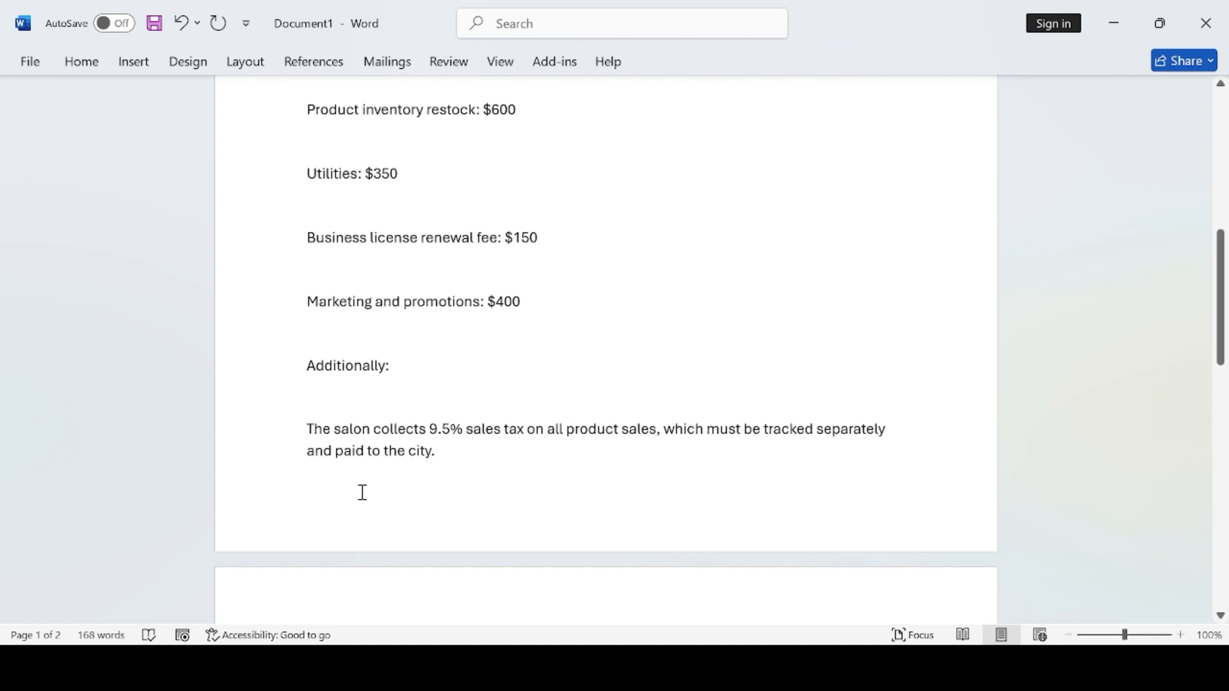
scroll(832, 491, down, 3)
scroll(653, 484, down, 1)
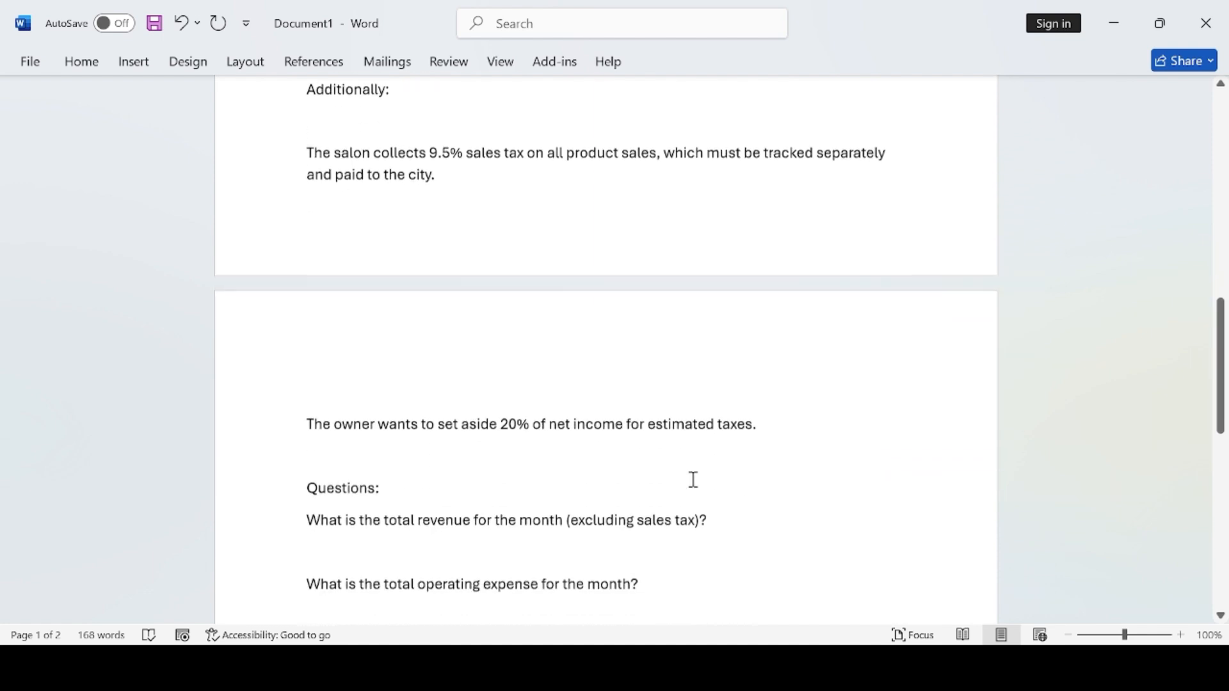
scroll(633, 466, down, 2)
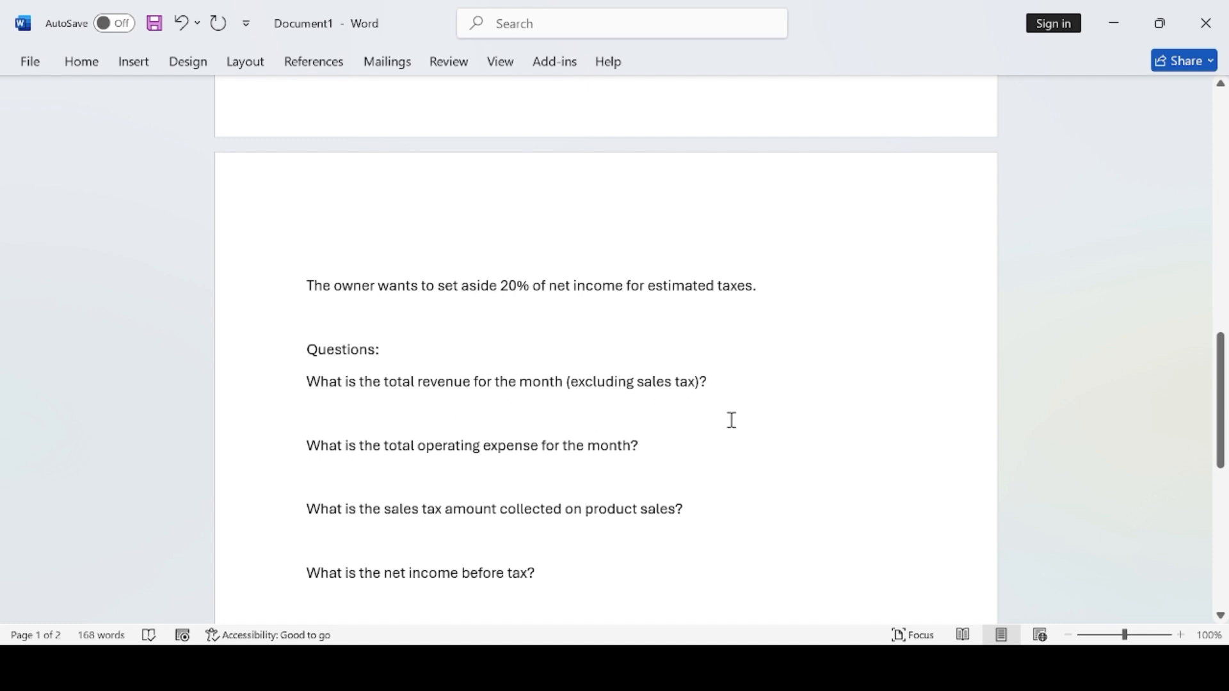
scroll(794, 416, up, 7)
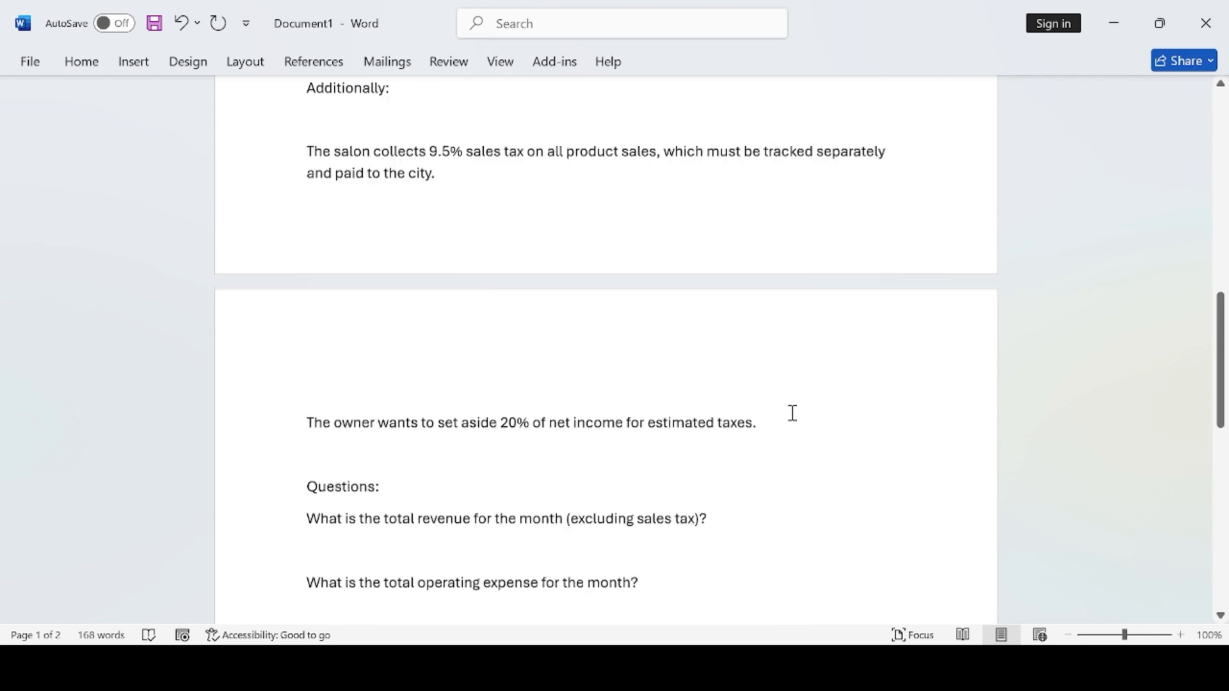
scroll(791, 413, up, 8)
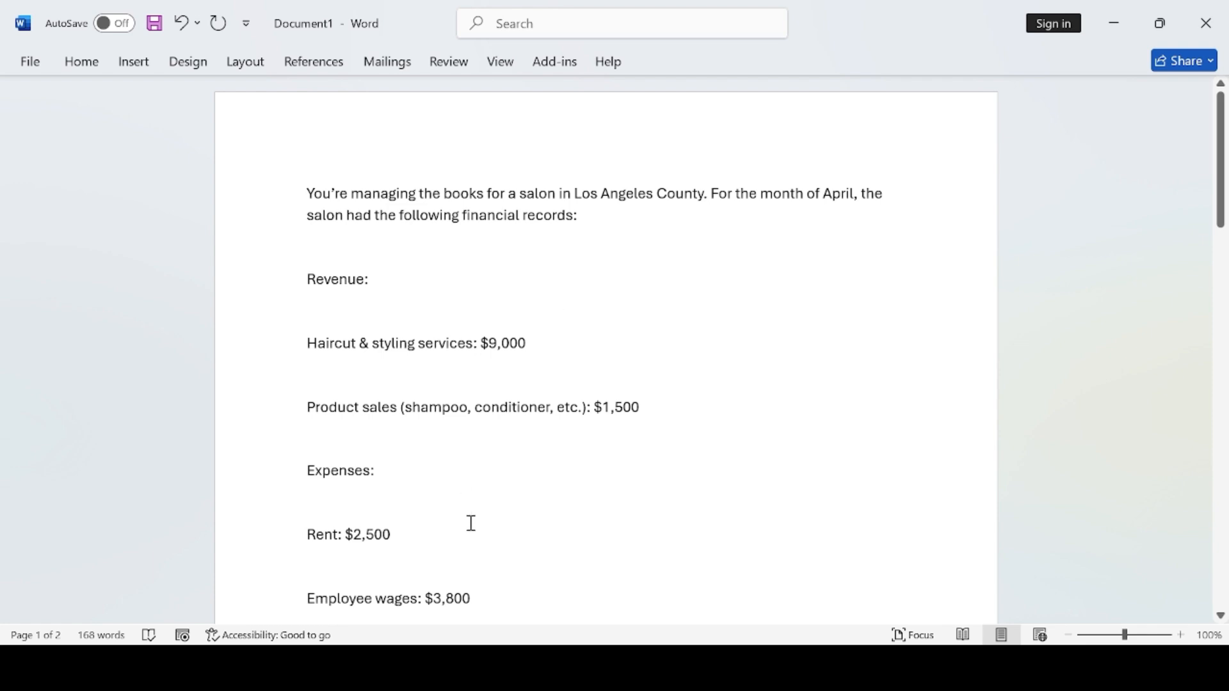
scroll(472, 528, down, 5)
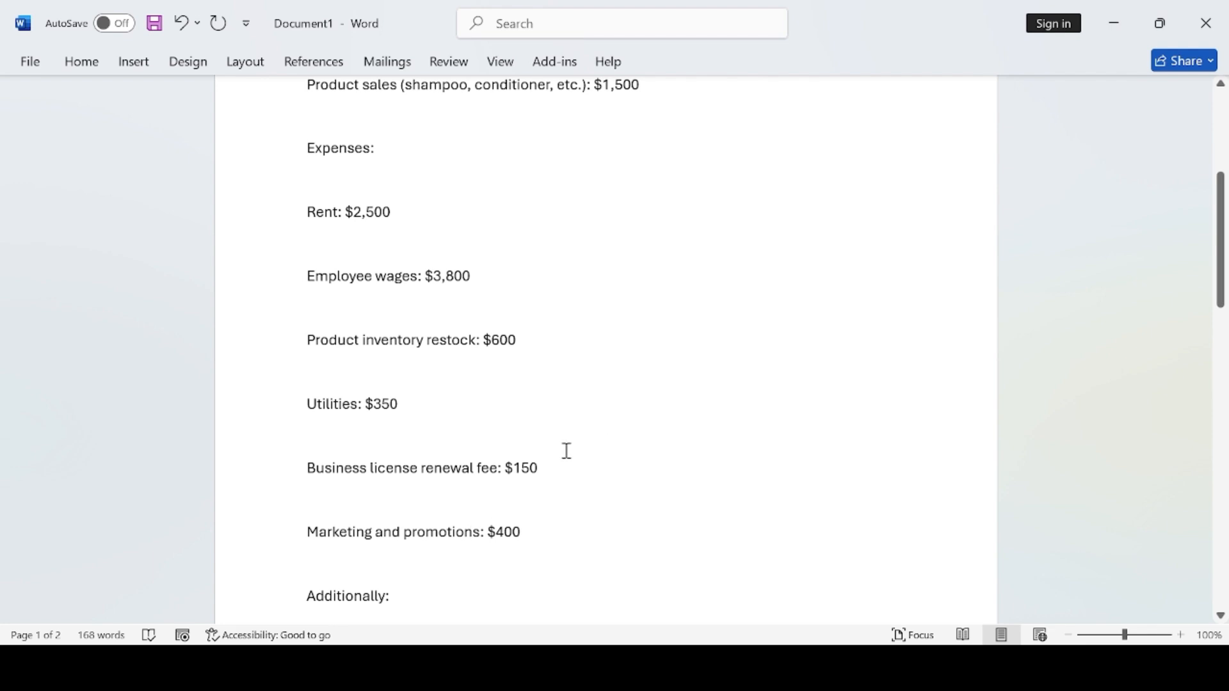
scroll(560, 516, down, 2)
scroll(562, 516, up, 4)
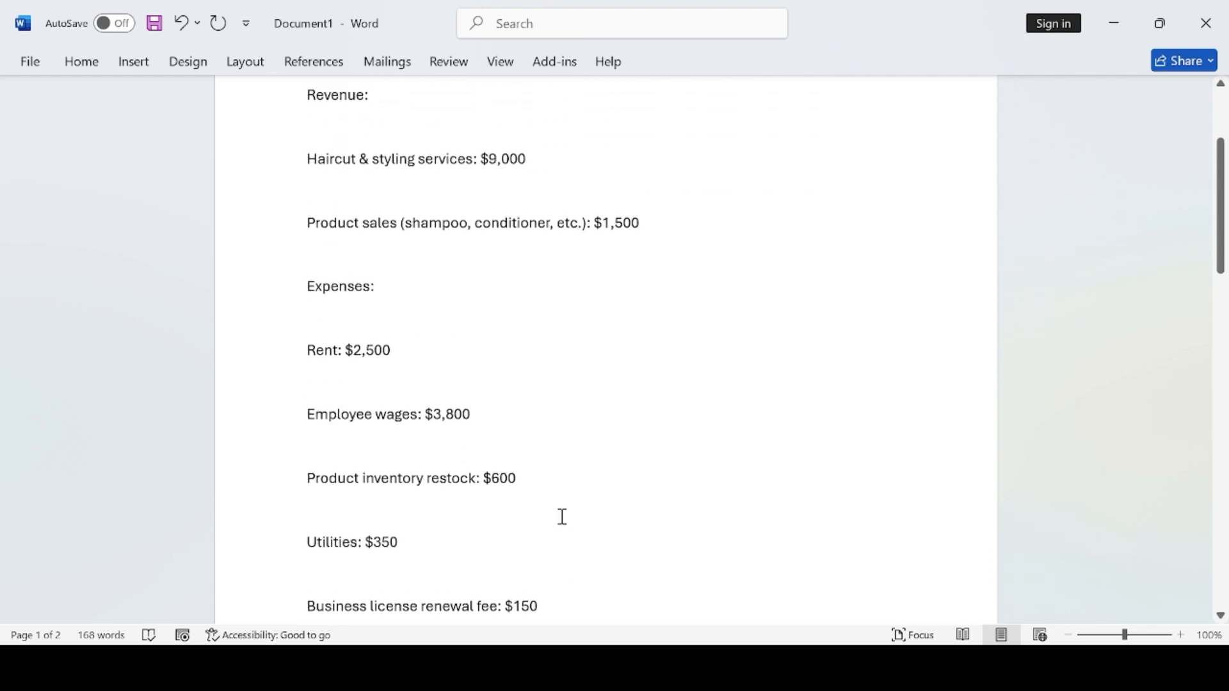
scroll(562, 517, down, 5)
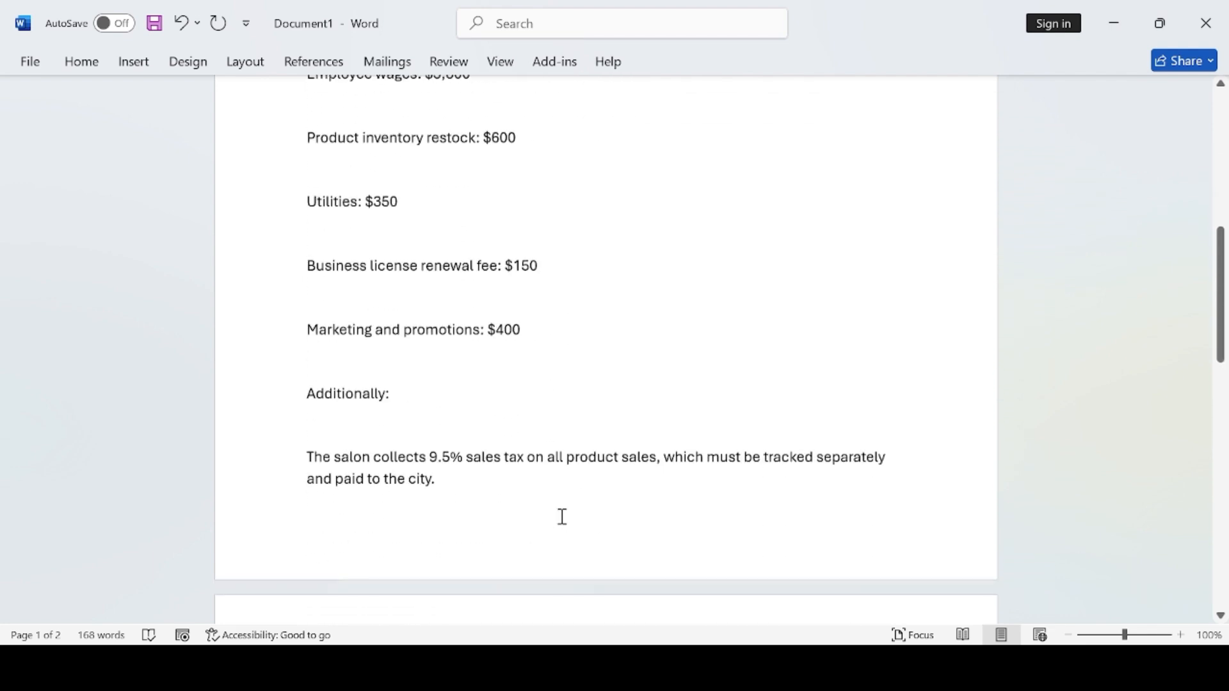
scroll(643, 535, down, 3)
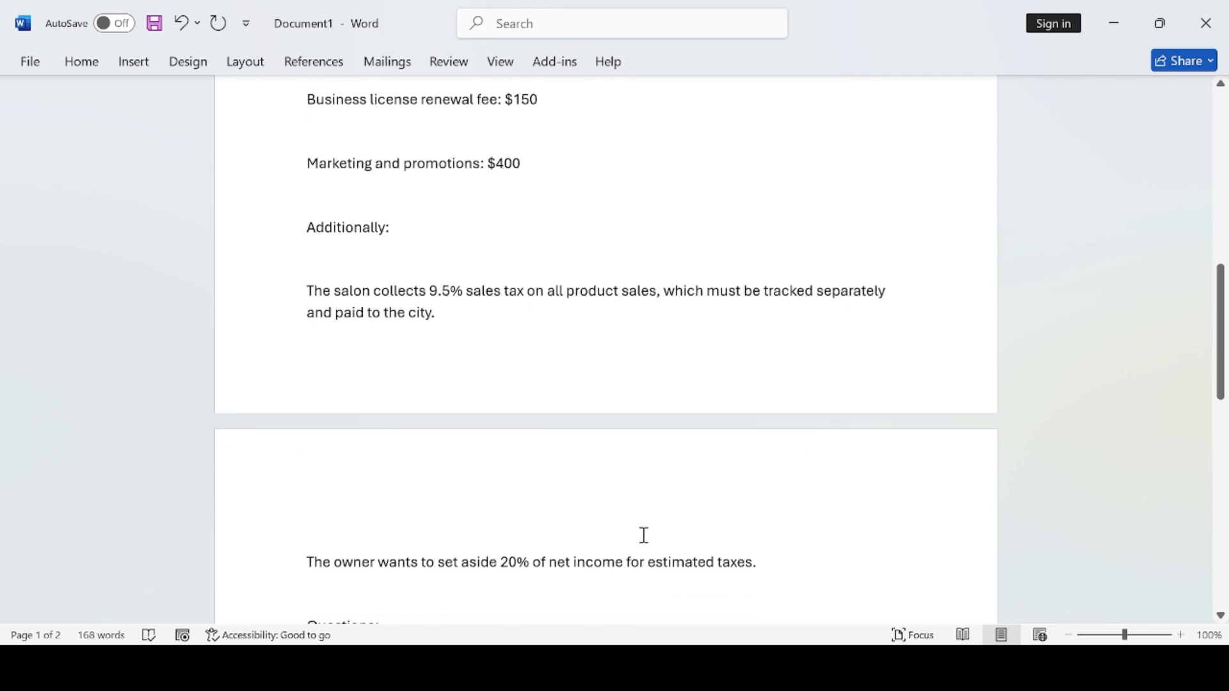
scroll(643, 535, up, 4)
scroll(563, 224, down, 3)
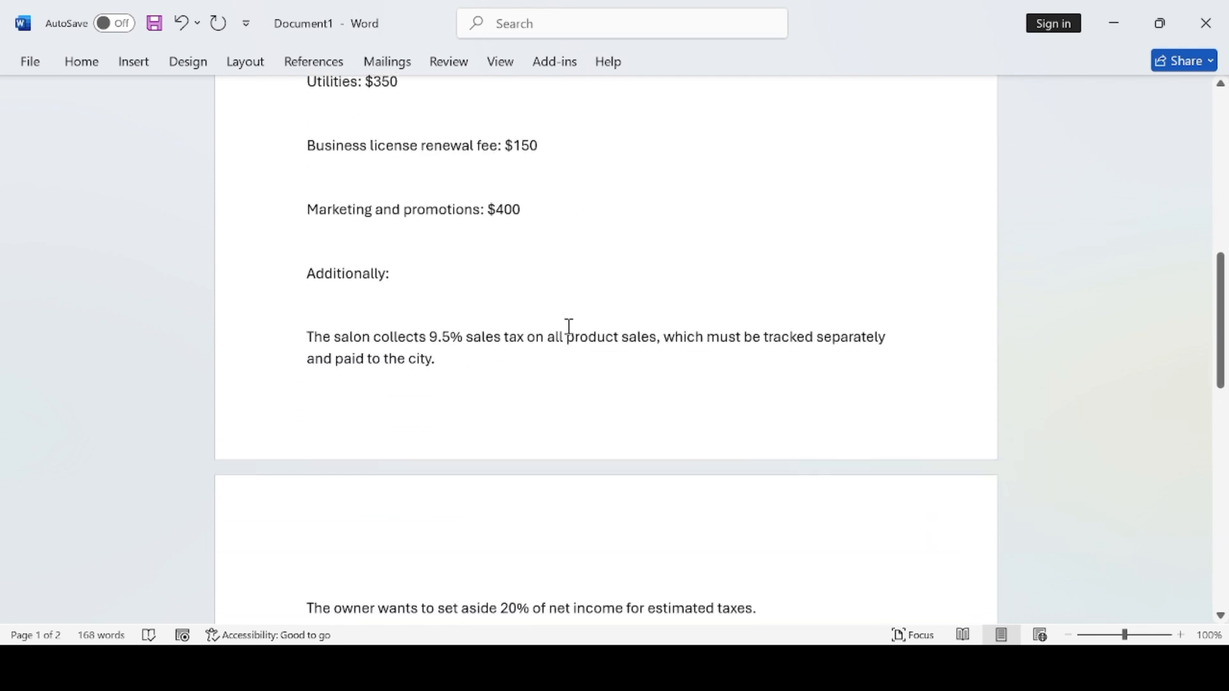
scroll(570, 326, up, 5)
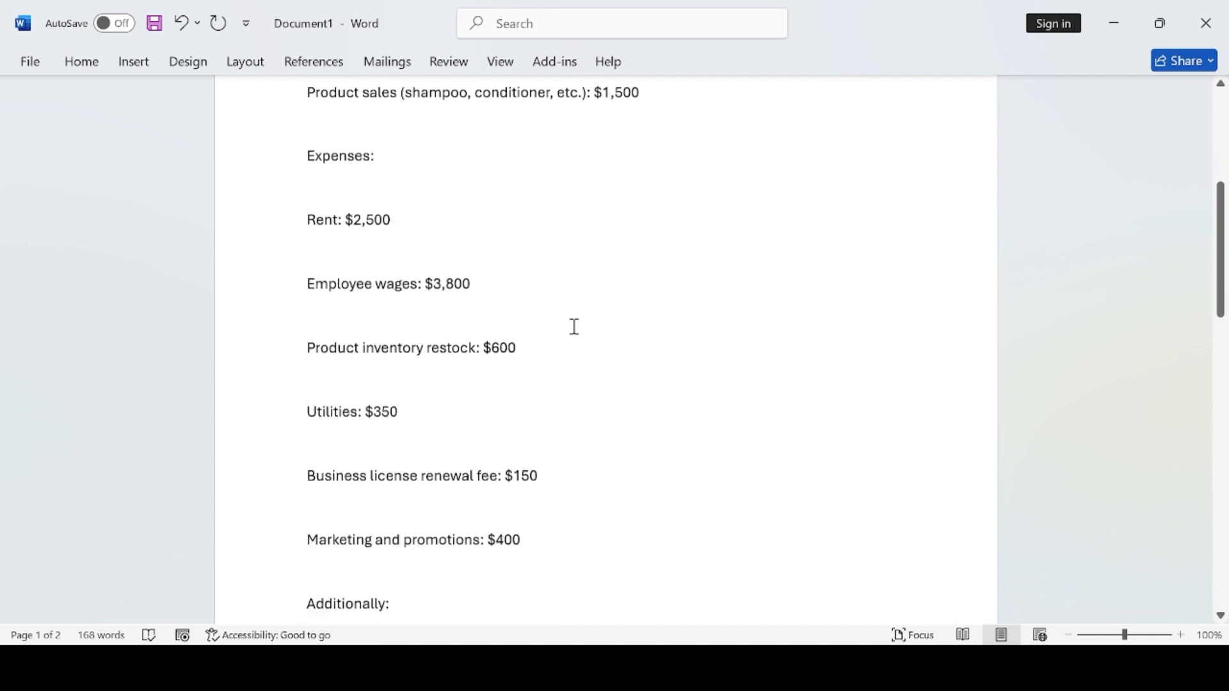
scroll(573, 328, down, 8)
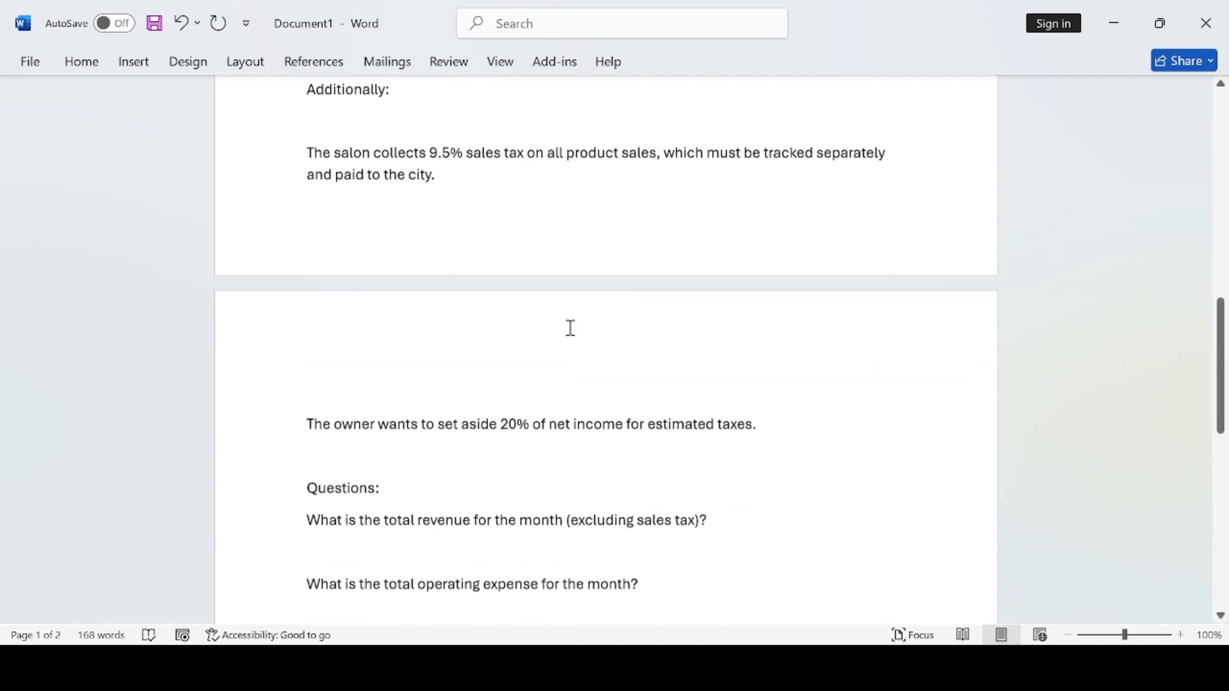
scroll(569, 327, up, 2)
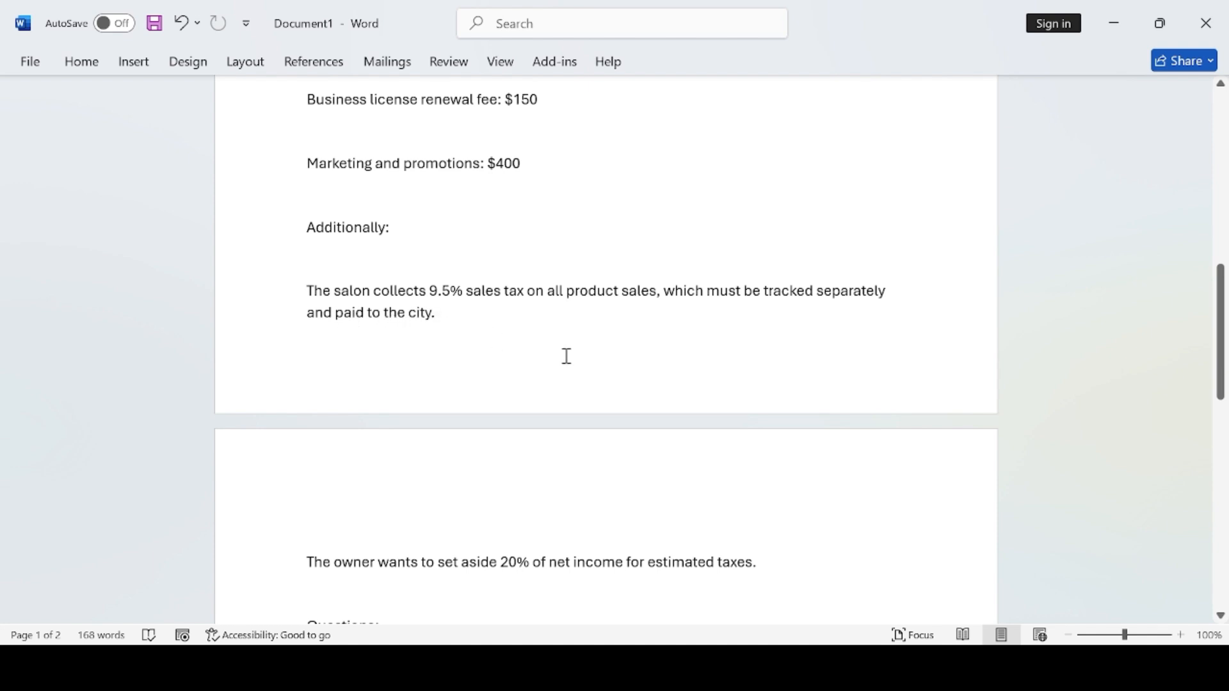
scroll(538, 442, down, 5)
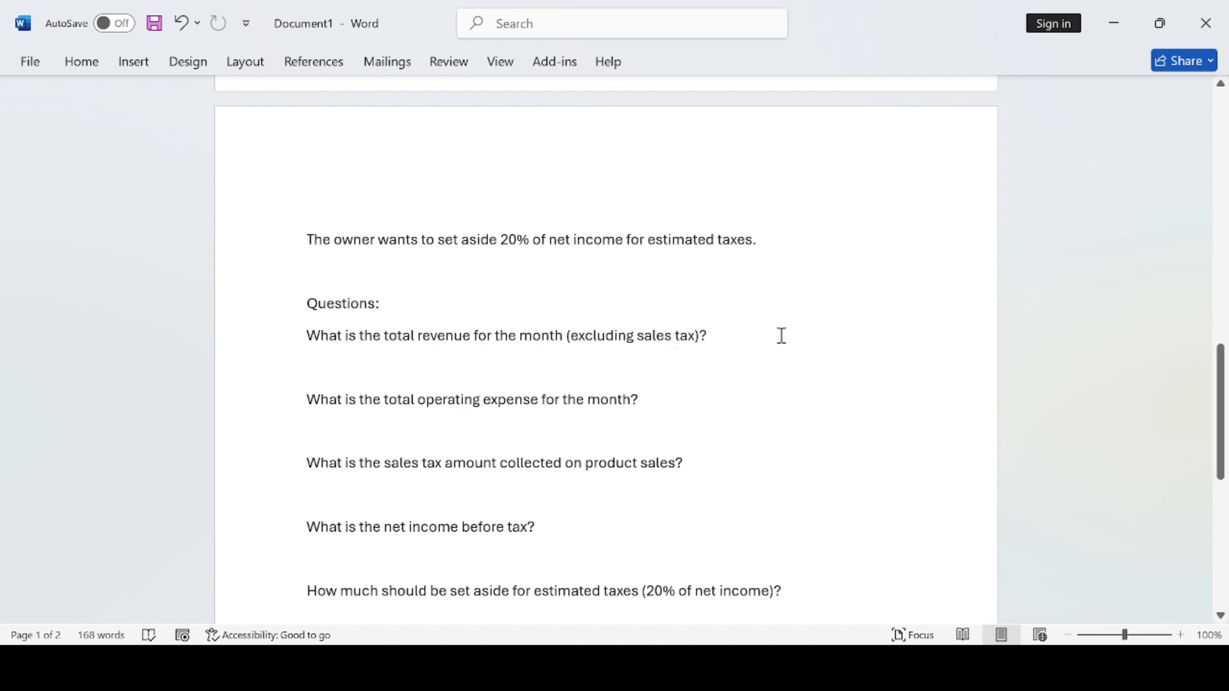
- Check the $9,000+$1,500=$10,500 Total Revenue working, then return to page 1's opening paragraph
scroll(781, 335, down, 1)
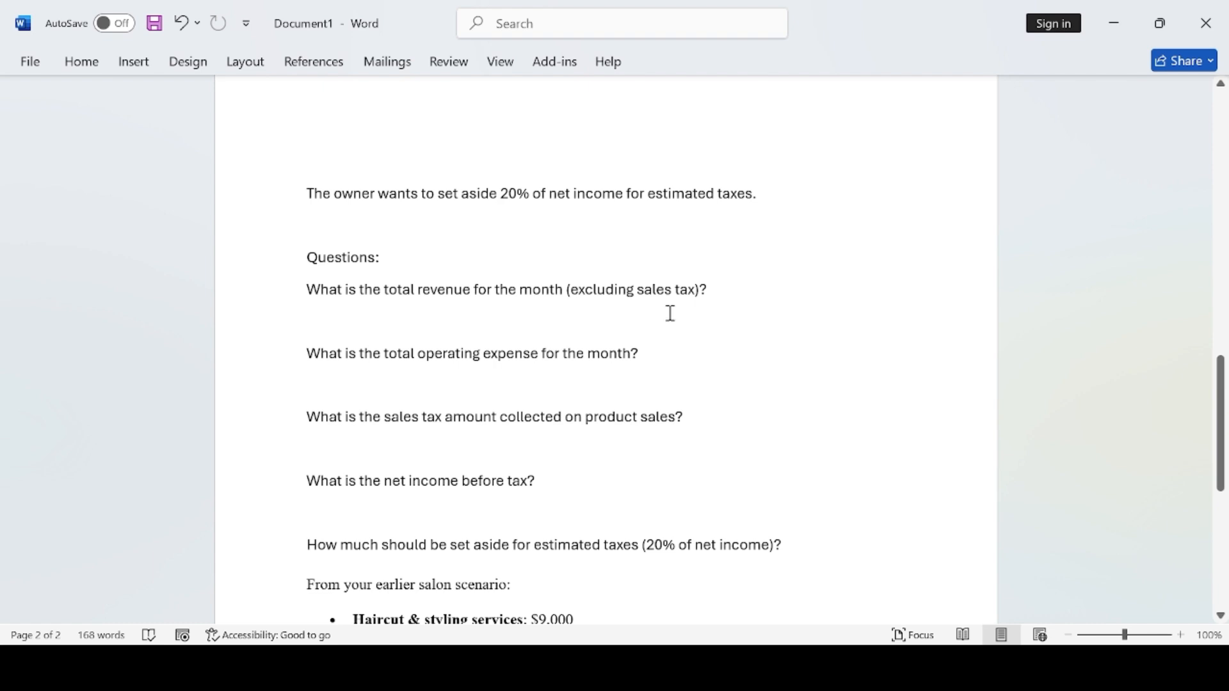
scroll(741, 424, down, 3)
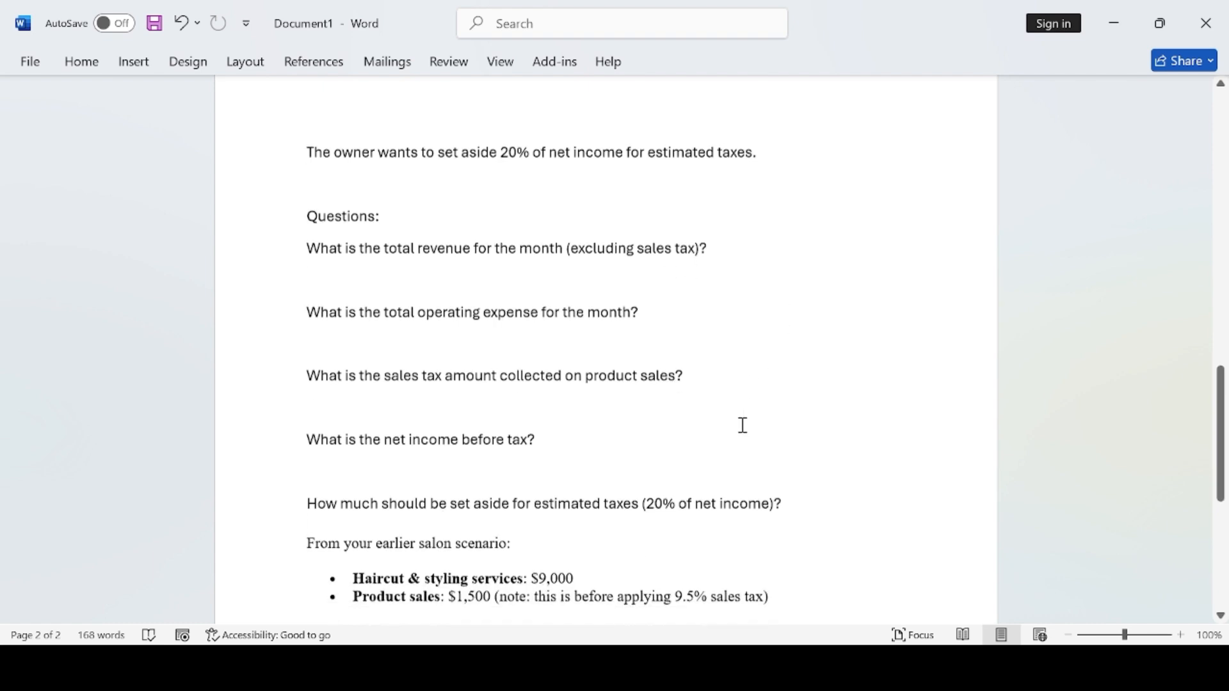
scroll(746, 415, up, 3)
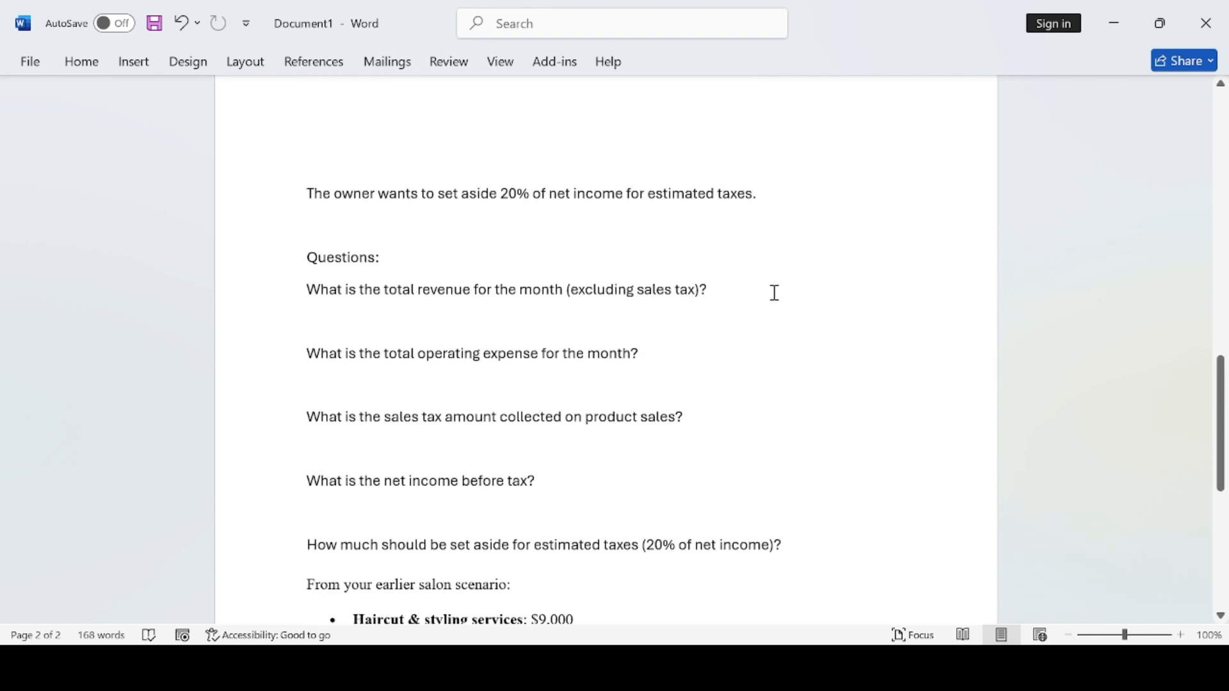
scroll(774, 294, down, 5)
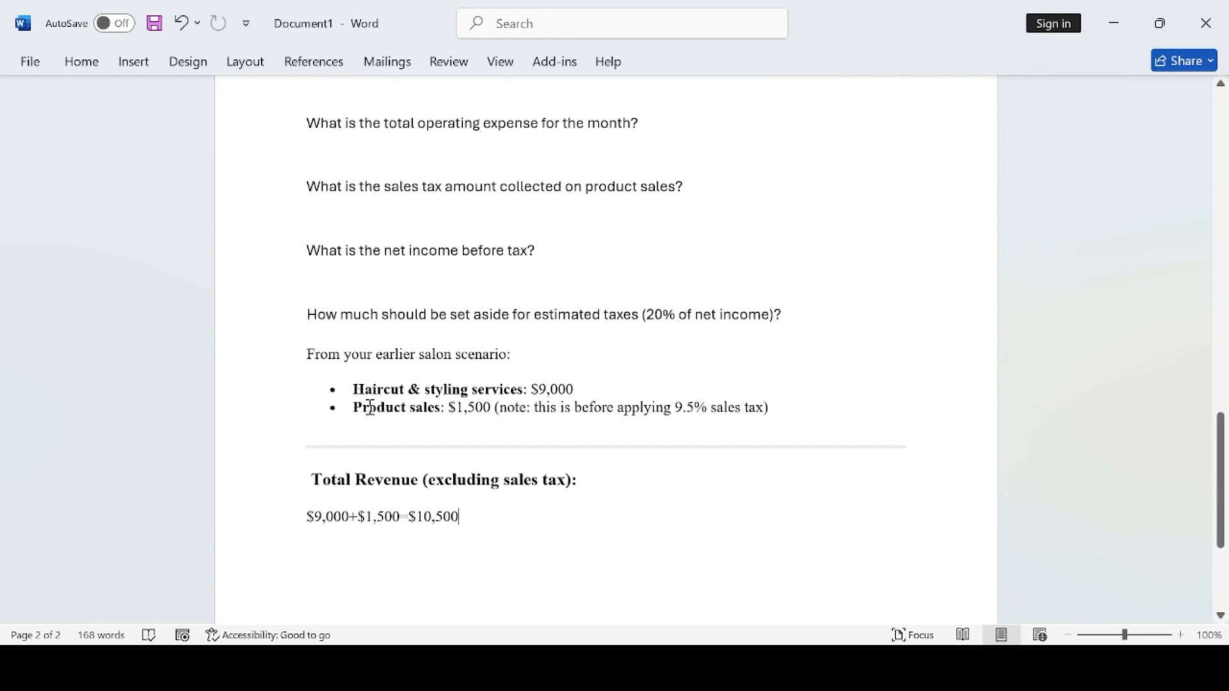
scroll(689, 370, up, 15)
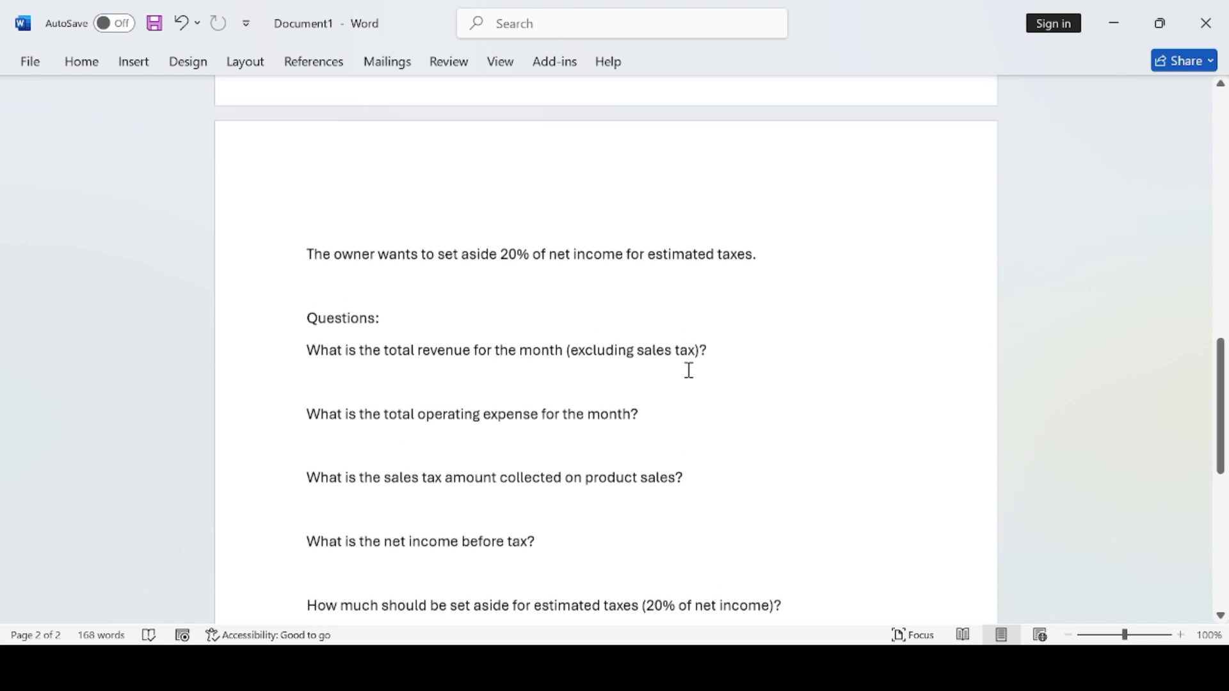
scroll(688, 370, down, 1)
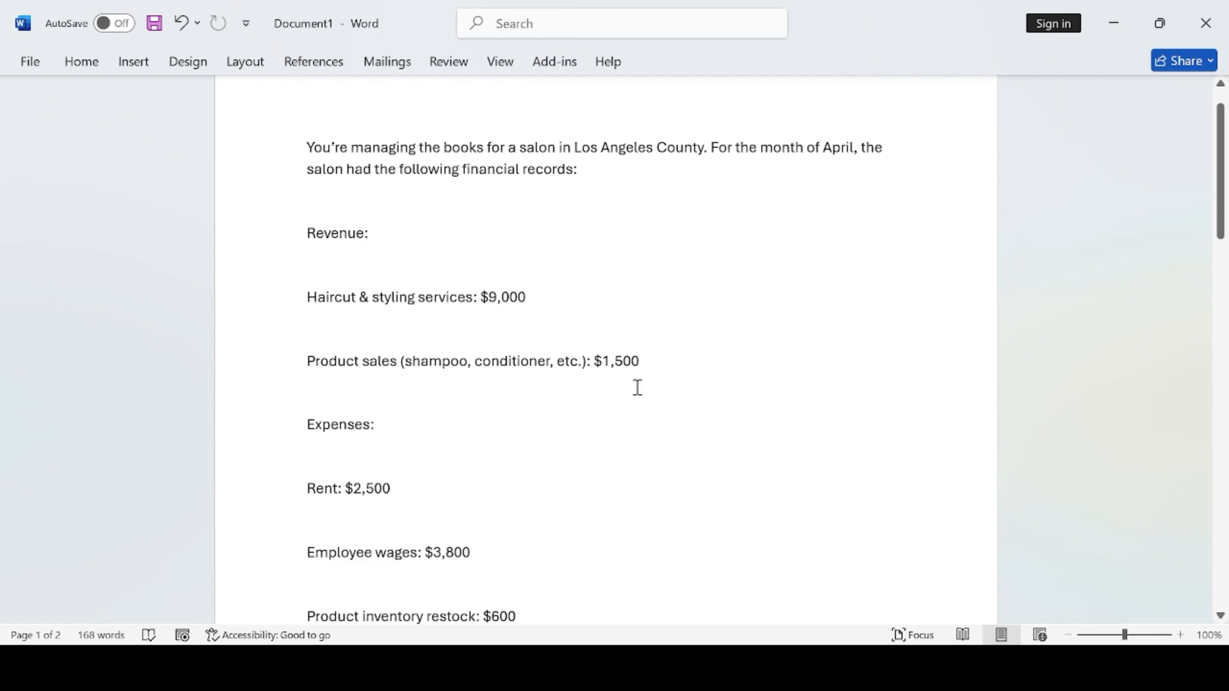
- Review the $9,000+$1,500=$10,500 Total Revenue answer against the salon figures and questions
scroll(636, 387, down, 8)
scroll(637, 386, down, 10)
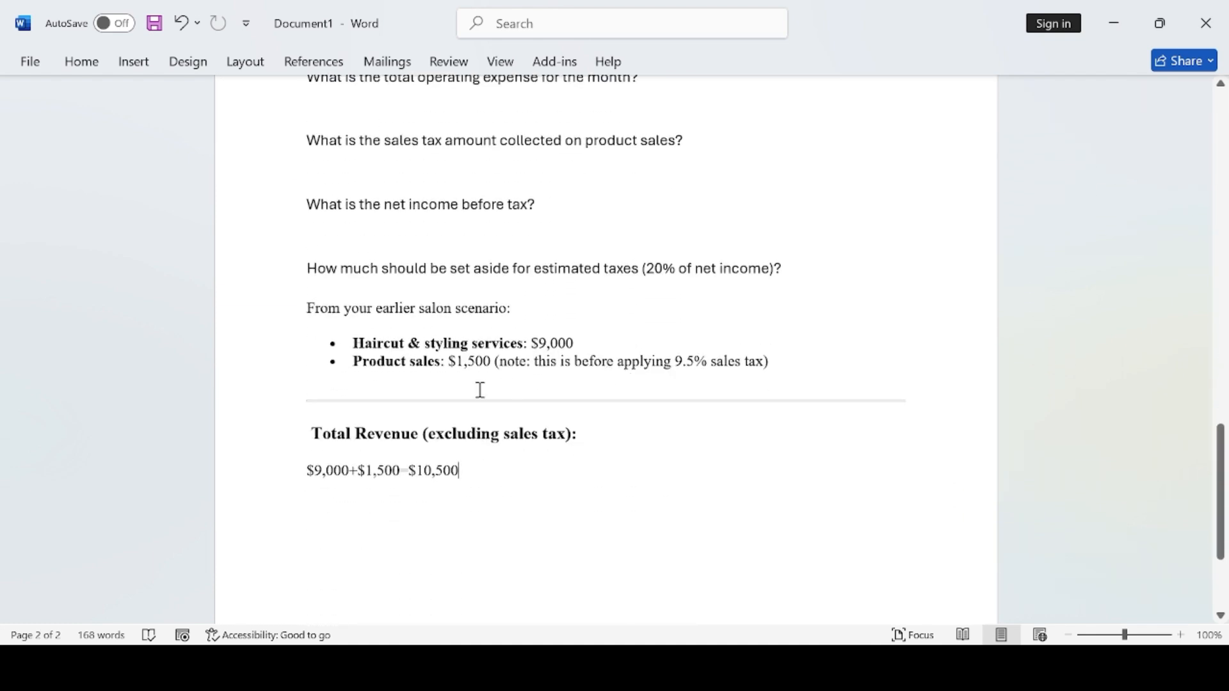
scroll(794, 343, up, 15)
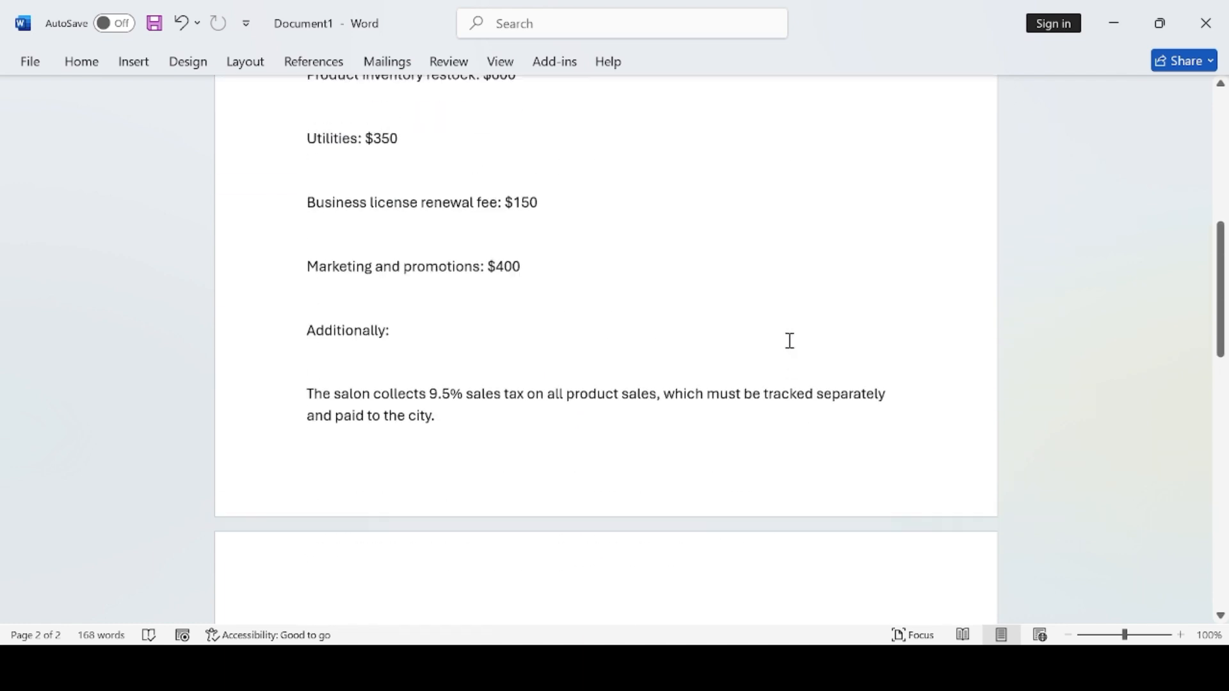
scroll(782, 338, up, 1)
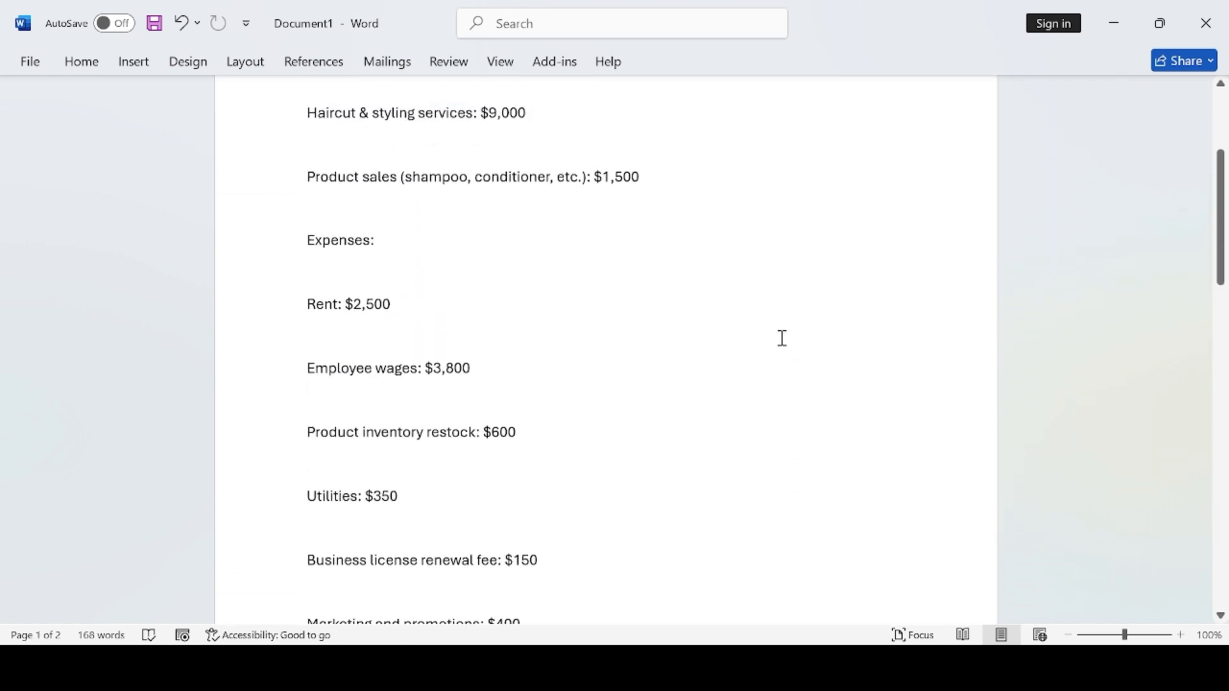
scroll(782, 338, up, 1)
scroll(783, 338, down, 10)
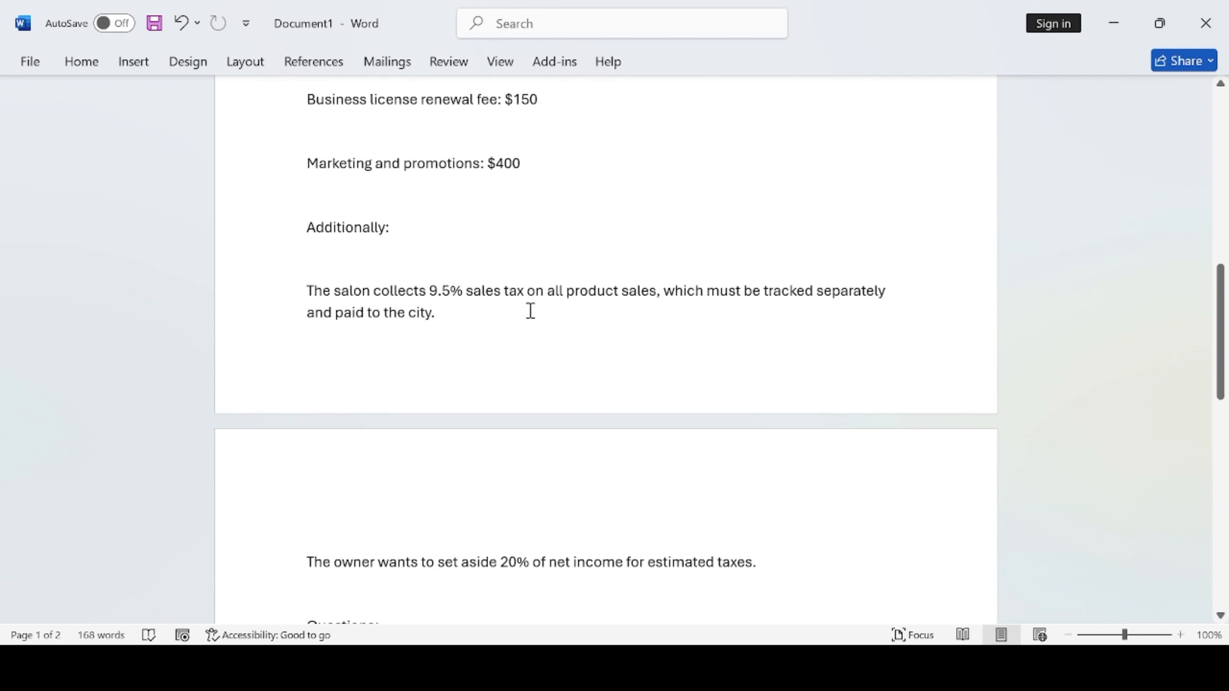
scroll(530, 311, up, 1)
scroll(531, 311, up, 10)
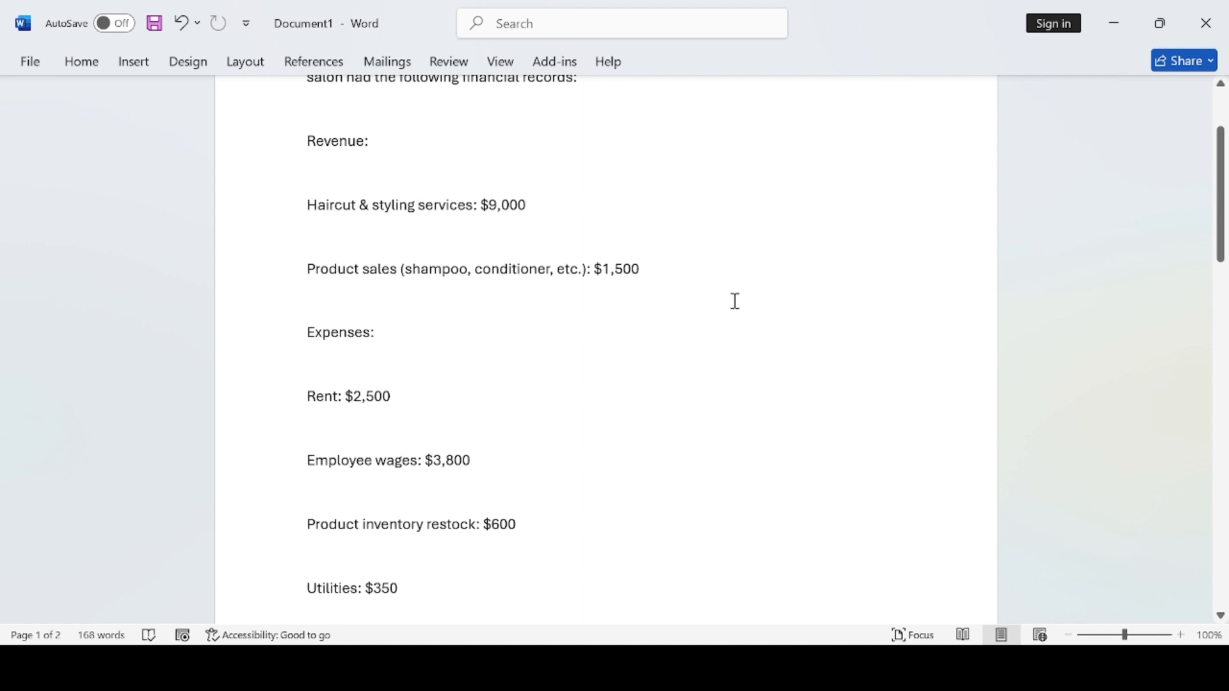
scroll(735, 301, down, 20)
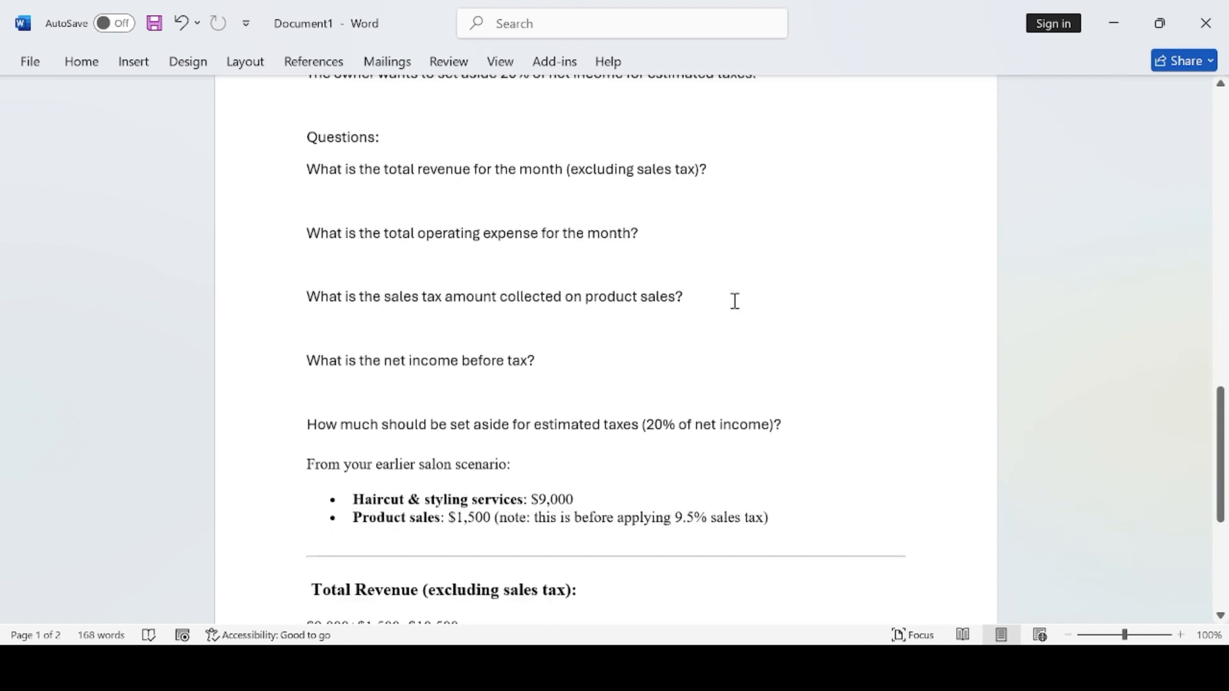
scroll(735, 300, down, 6)
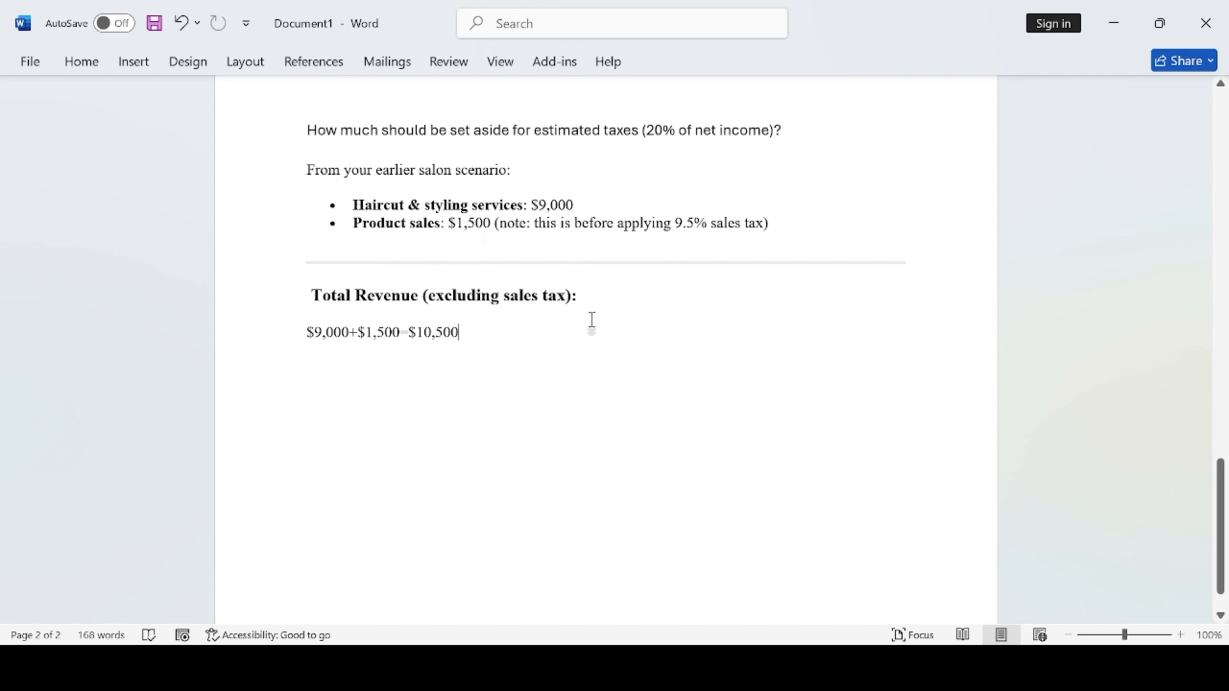
scroll(589, 321, down, 1)
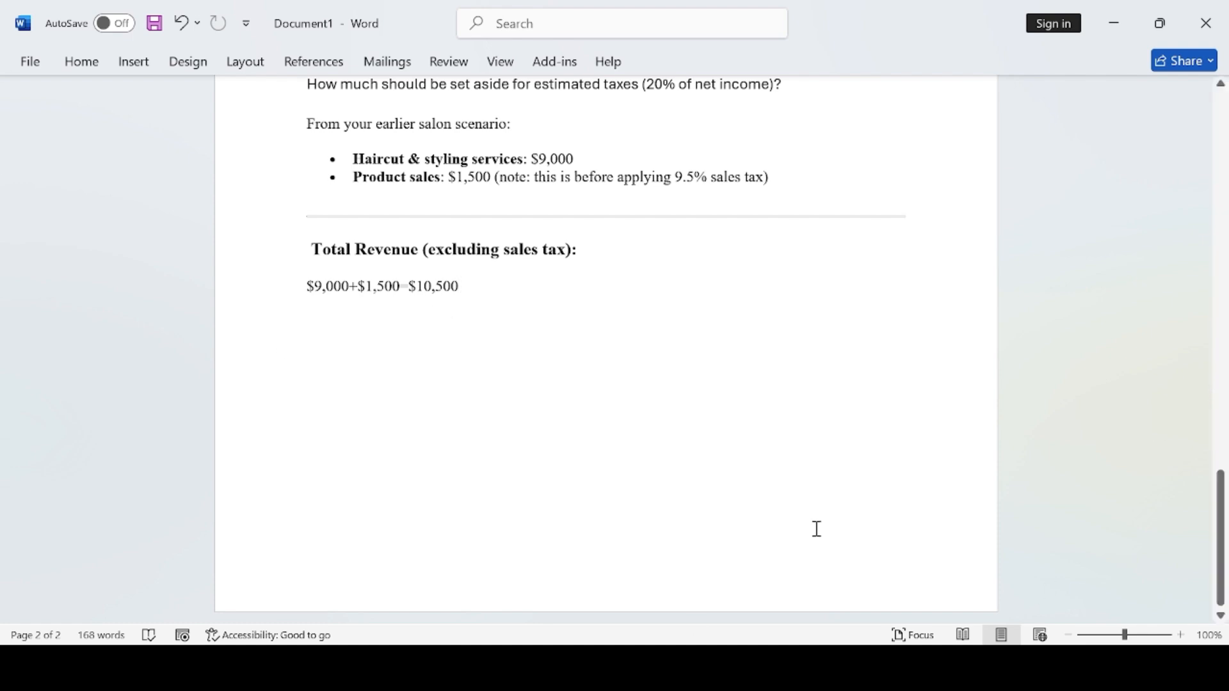
scroll(611, 397, up, 3)
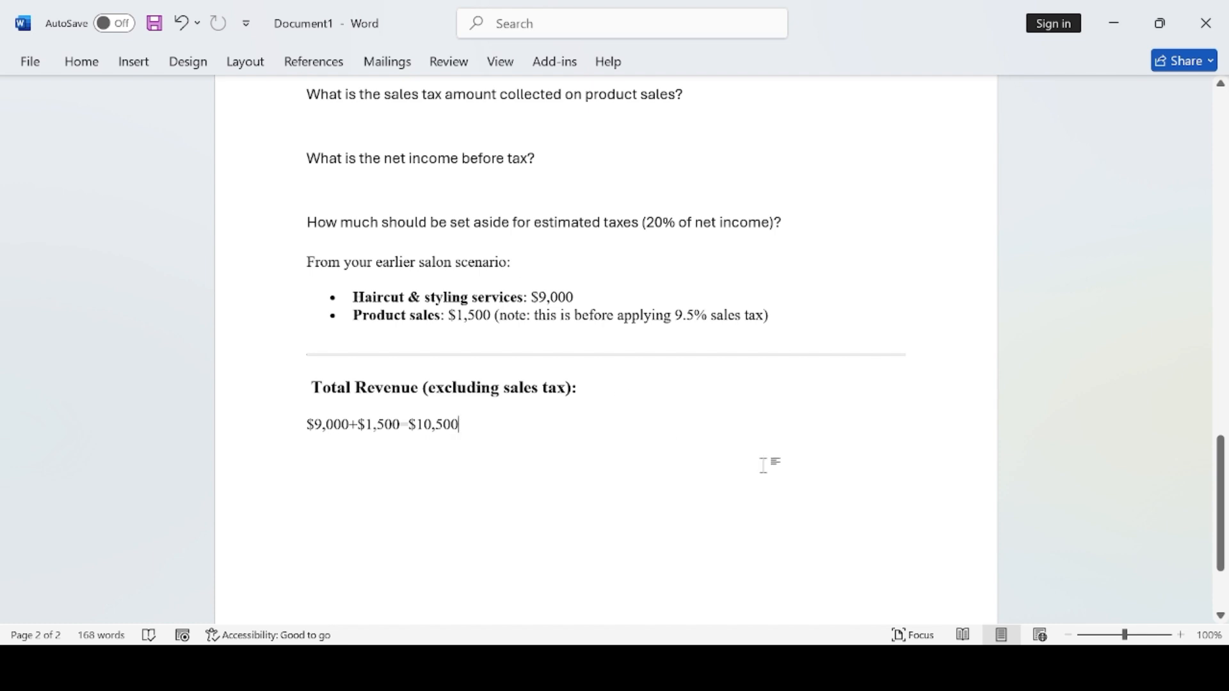
scroll(741, 467, up, 2)
scroll(589, 459, down, 1)
scroll(641, 456, up, 2)
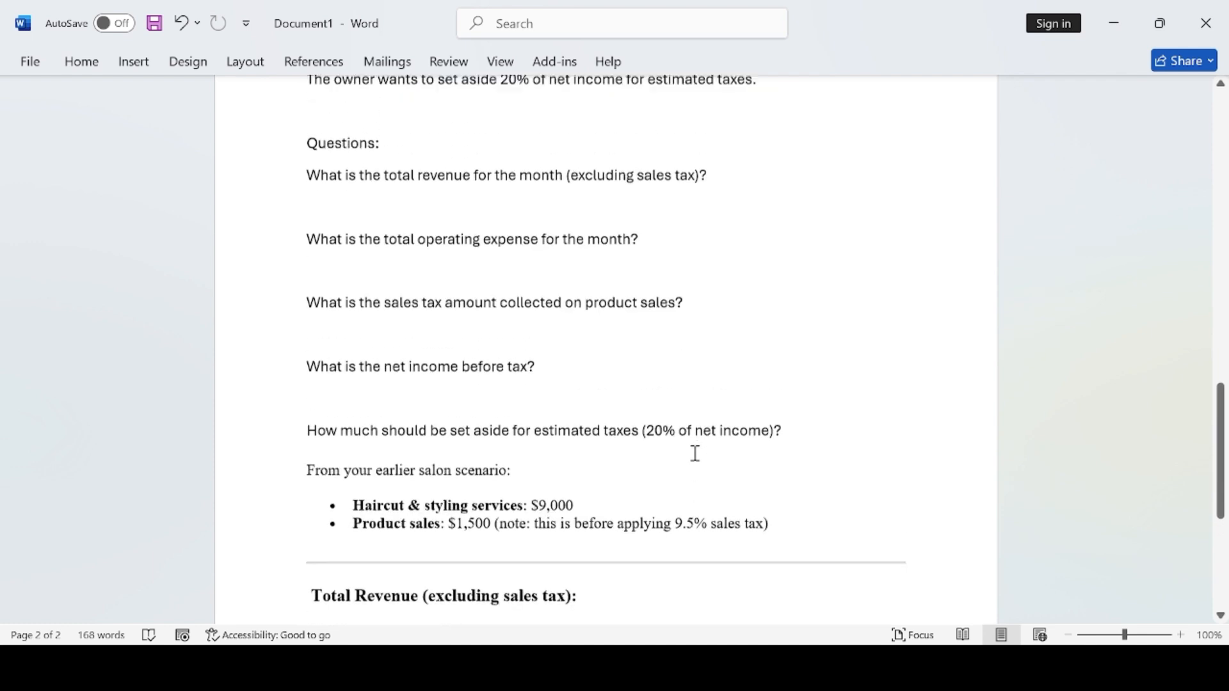
scroll(672, 458, down, 1)
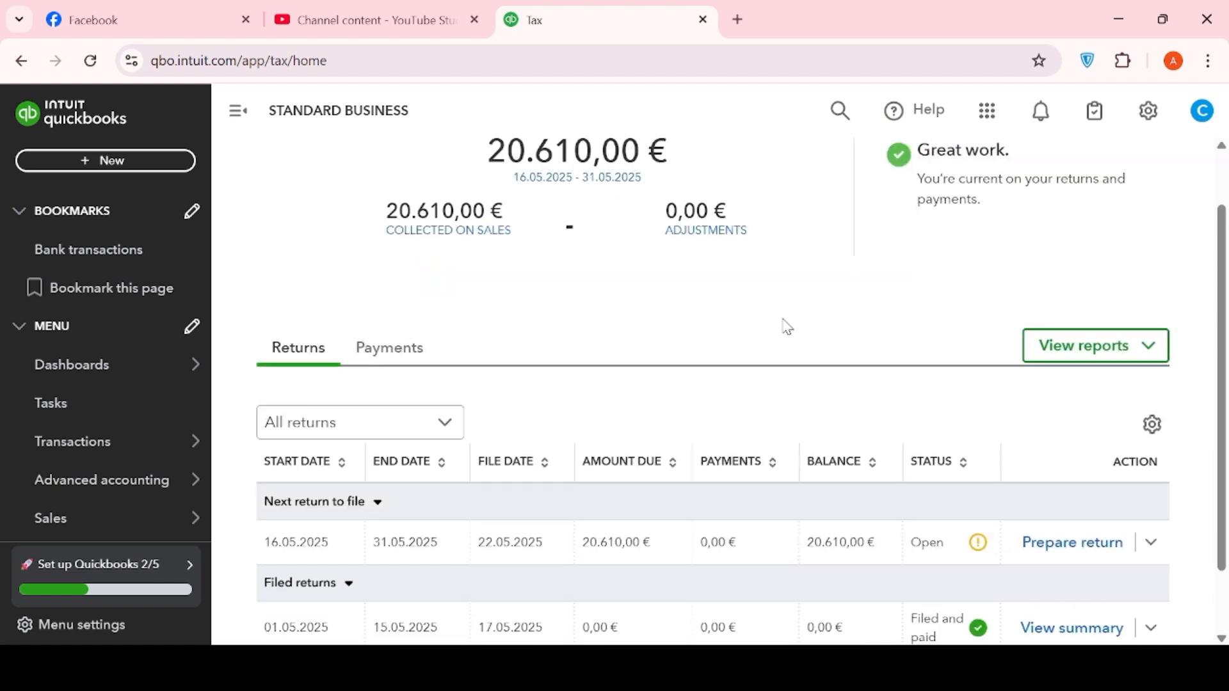
- Scroll the QuickBooks Tax page down to the Returns table with the open 16.05–31.05.2025 return
scroll(786, 325, down, 2)
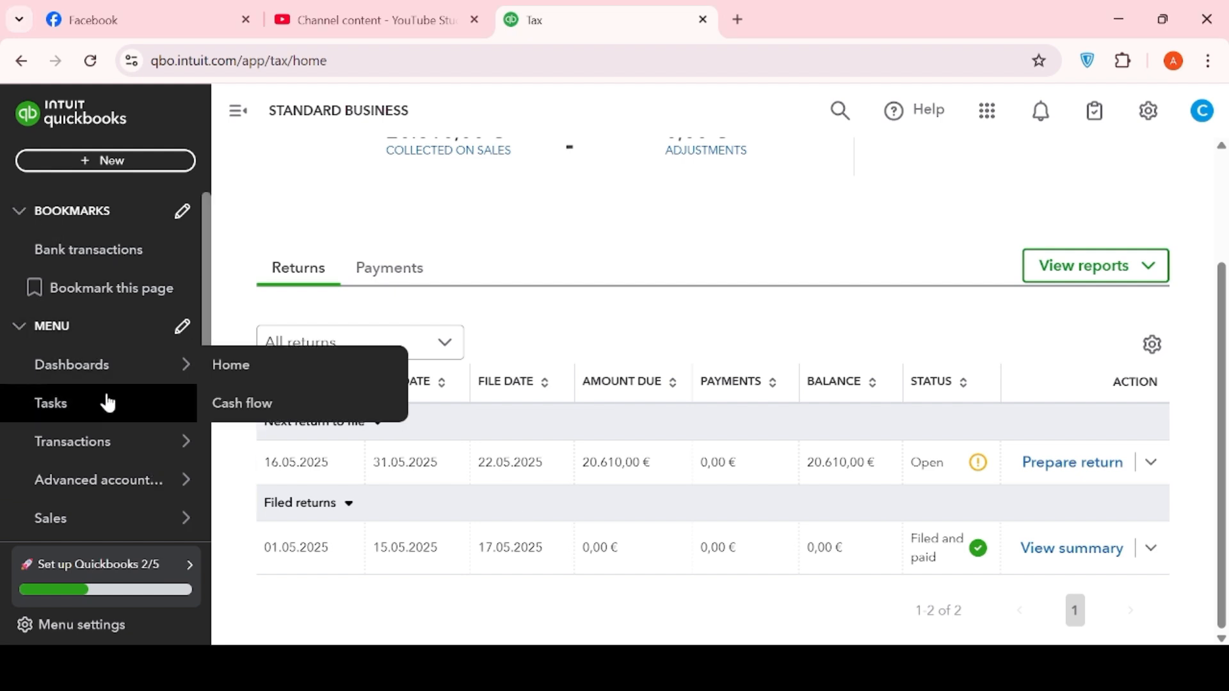
- Open the Chart of accounts from the gear menu and start a new account at its name field
click(1152, 111)
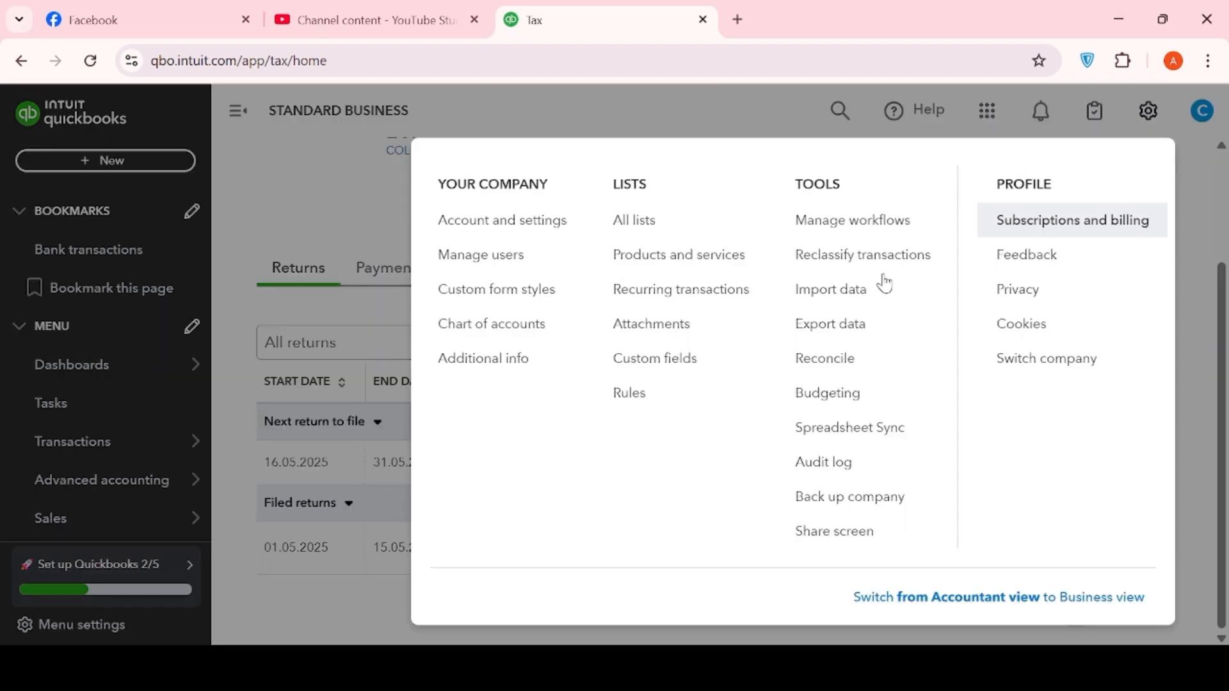
click(502, 323)
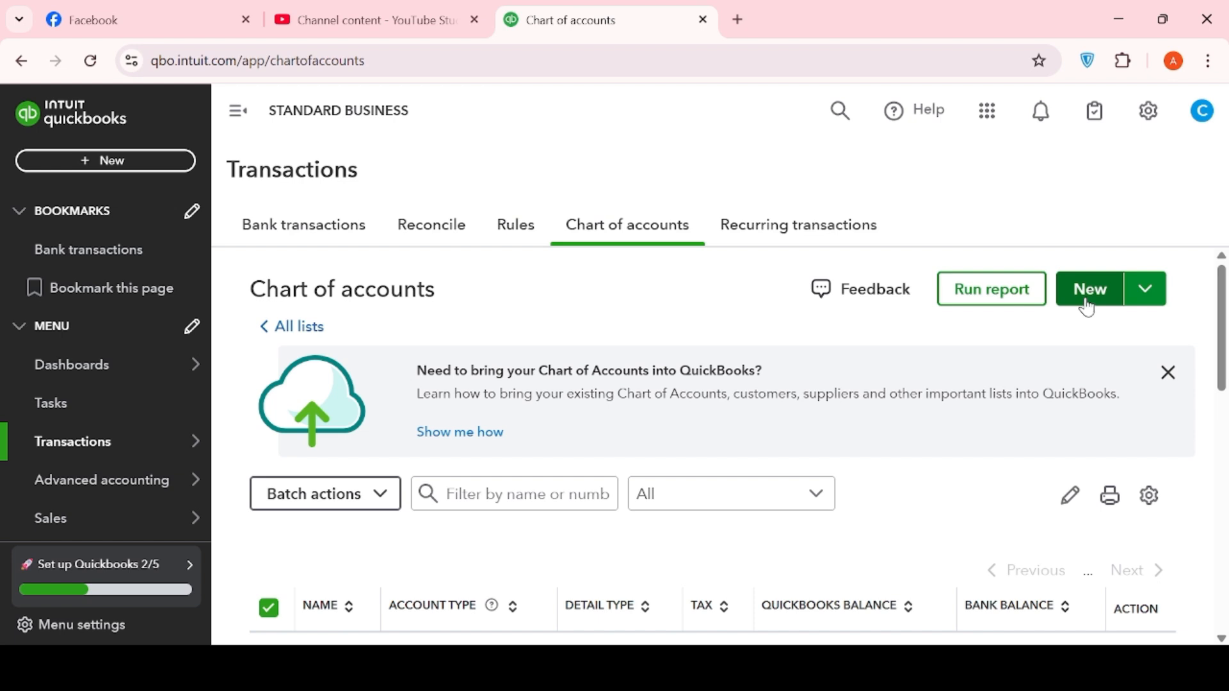
click(1088, 292)
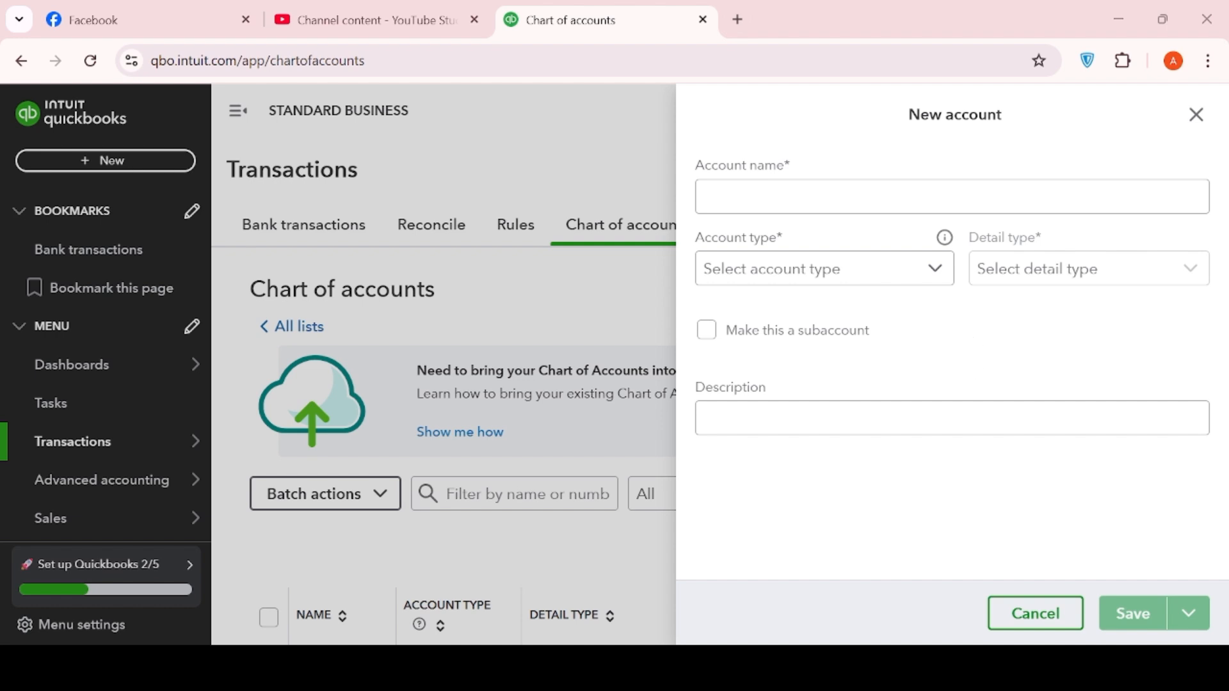
click(765, 198)
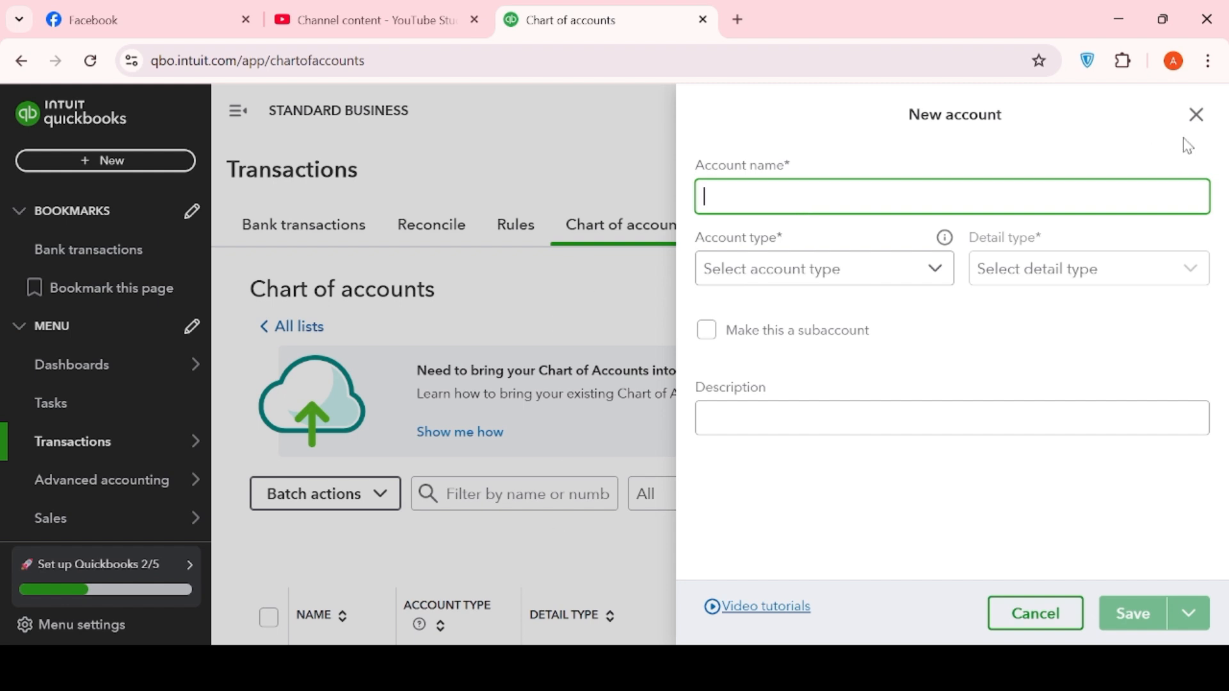
- Discard the new account form and filter the Chart of accounts by 'REVE'
click(1195, 113)
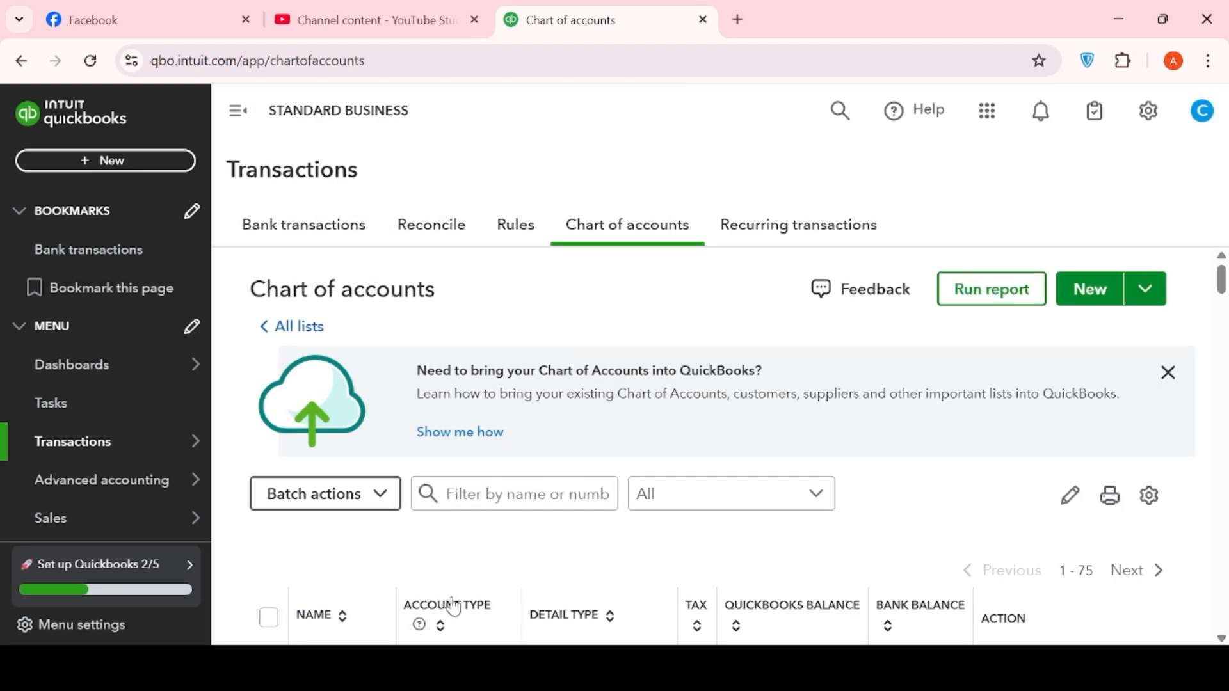
scroll(384, 583, down, 2)
click(525, 390)
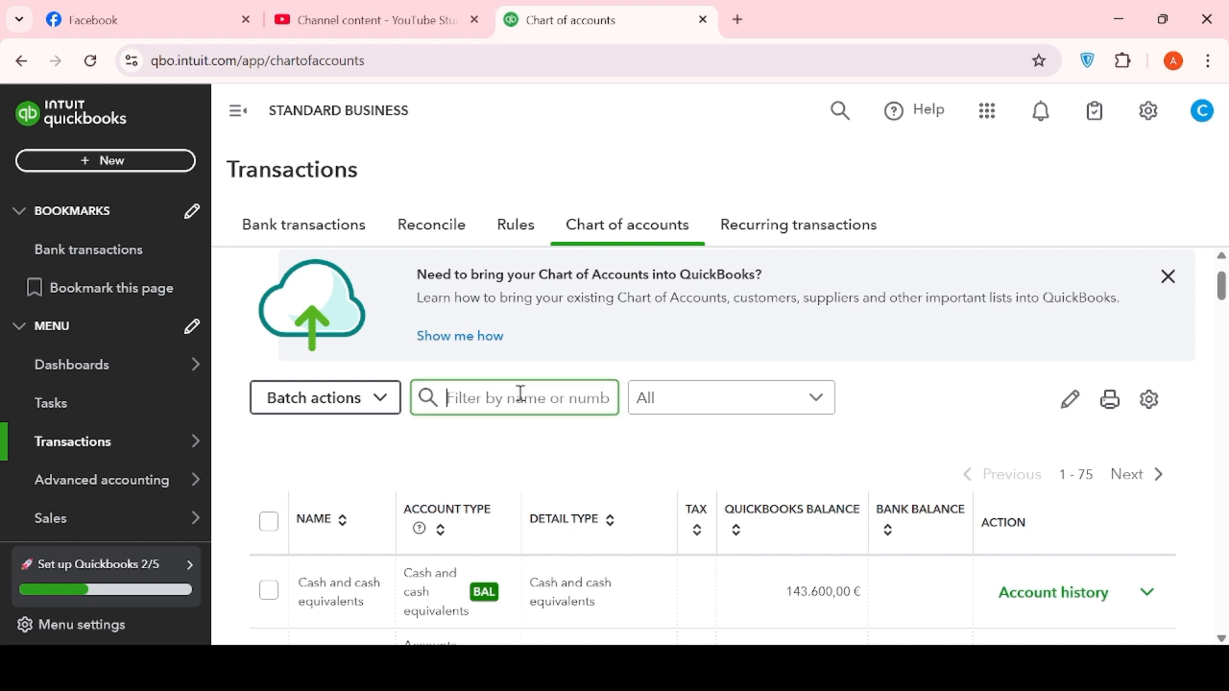
text(RE)
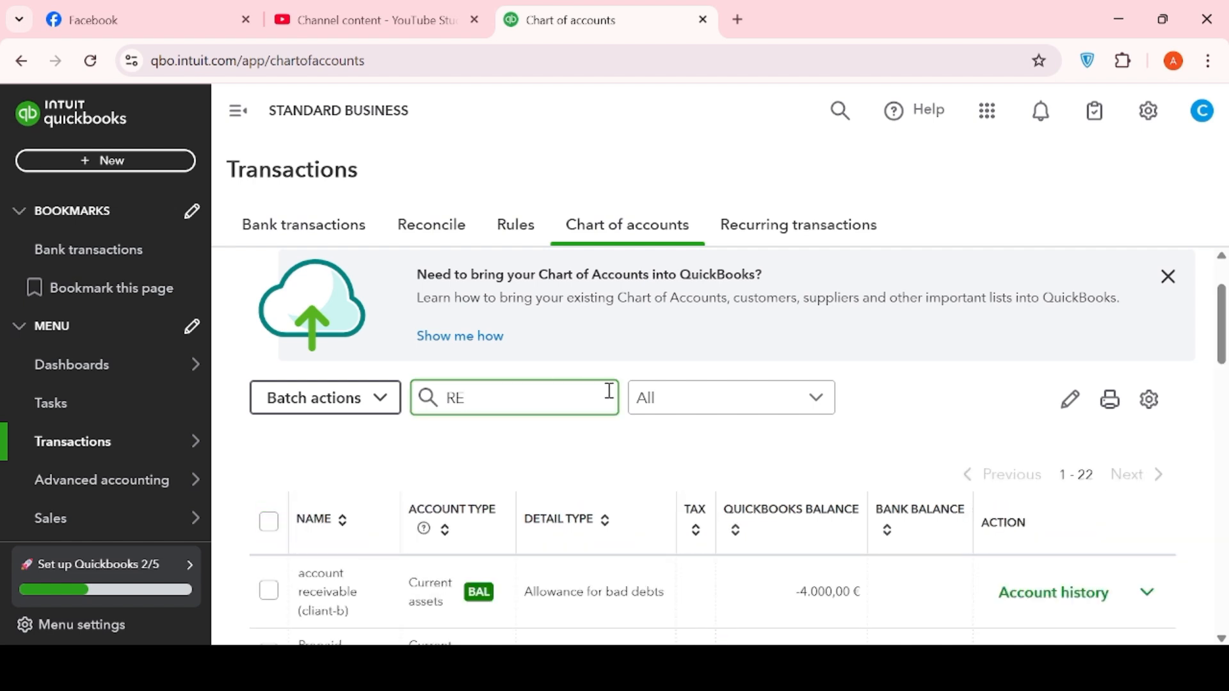
text(VE)
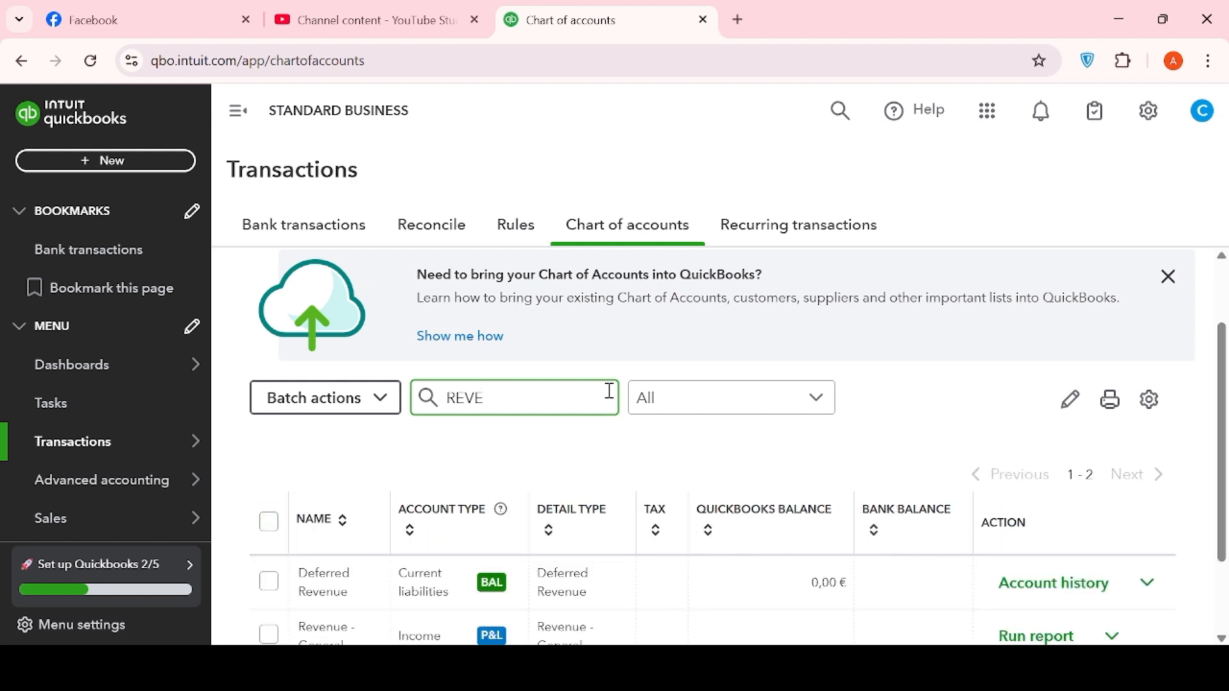
scroll(566, 616, down, 2)
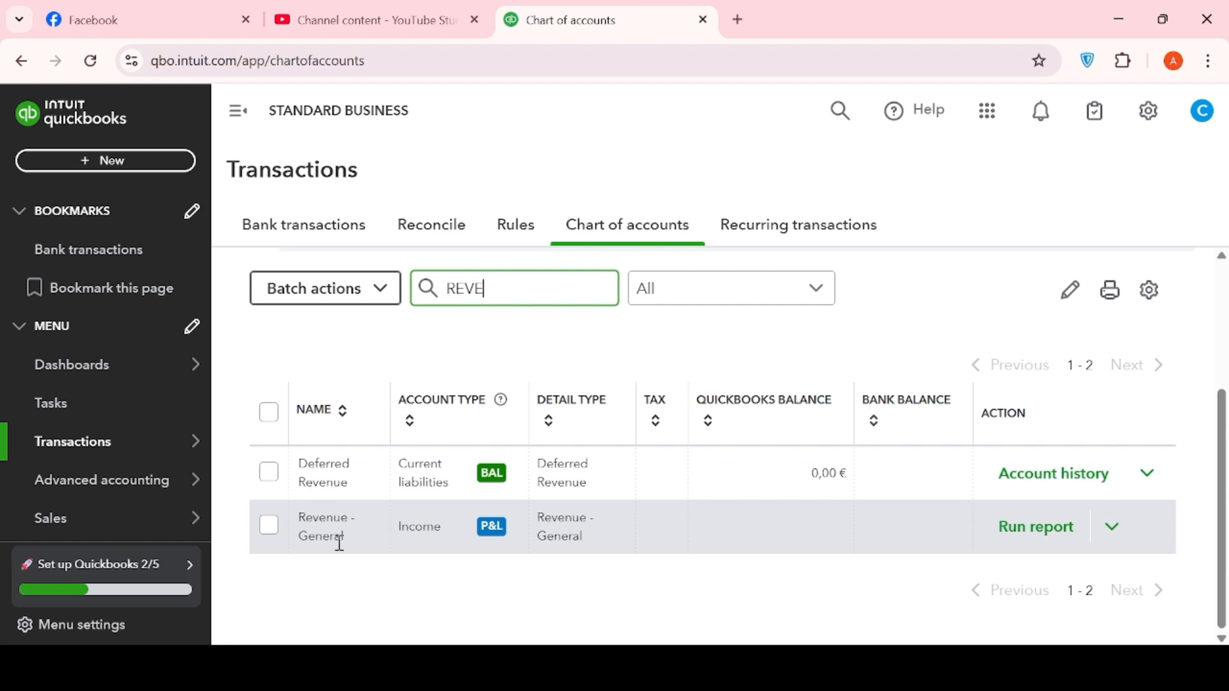
scroll(752, 535, up, 3)
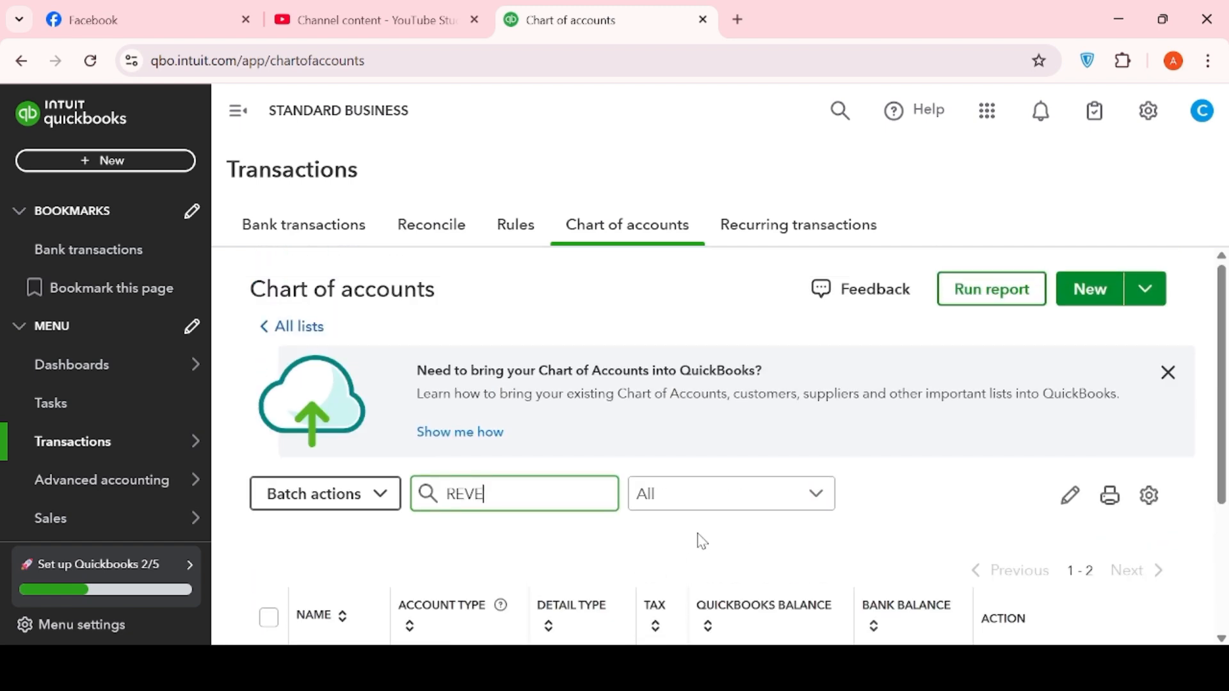
click(640, 570)
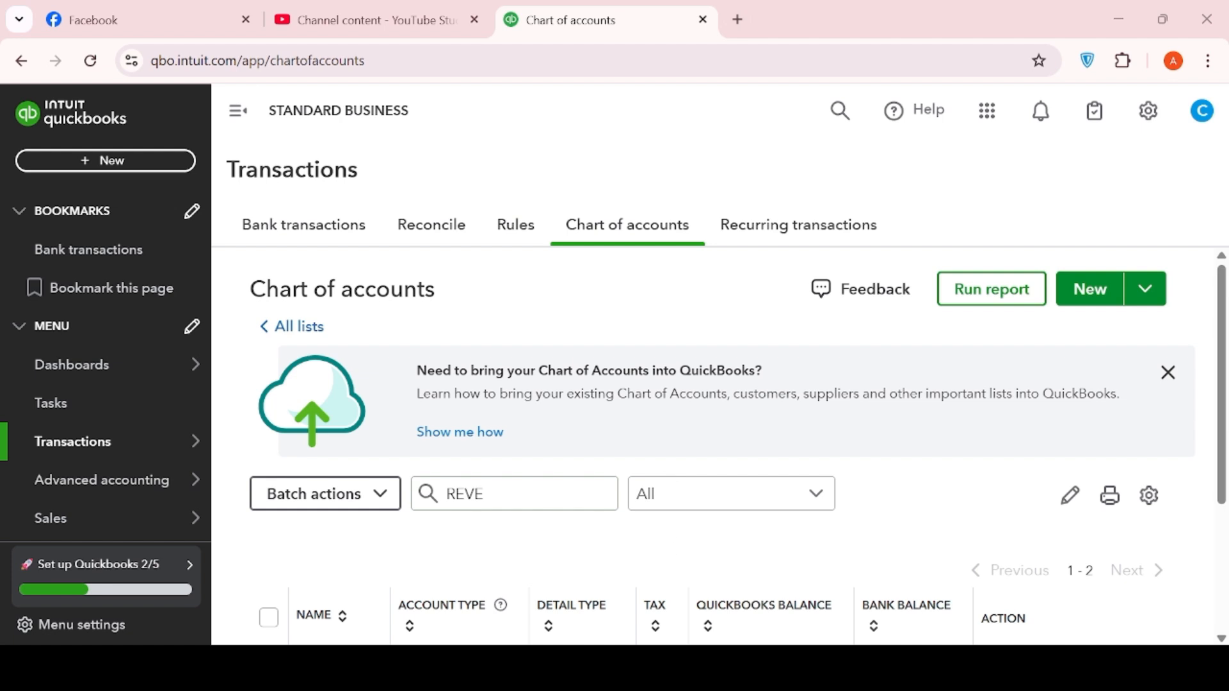
click(1141, 129)
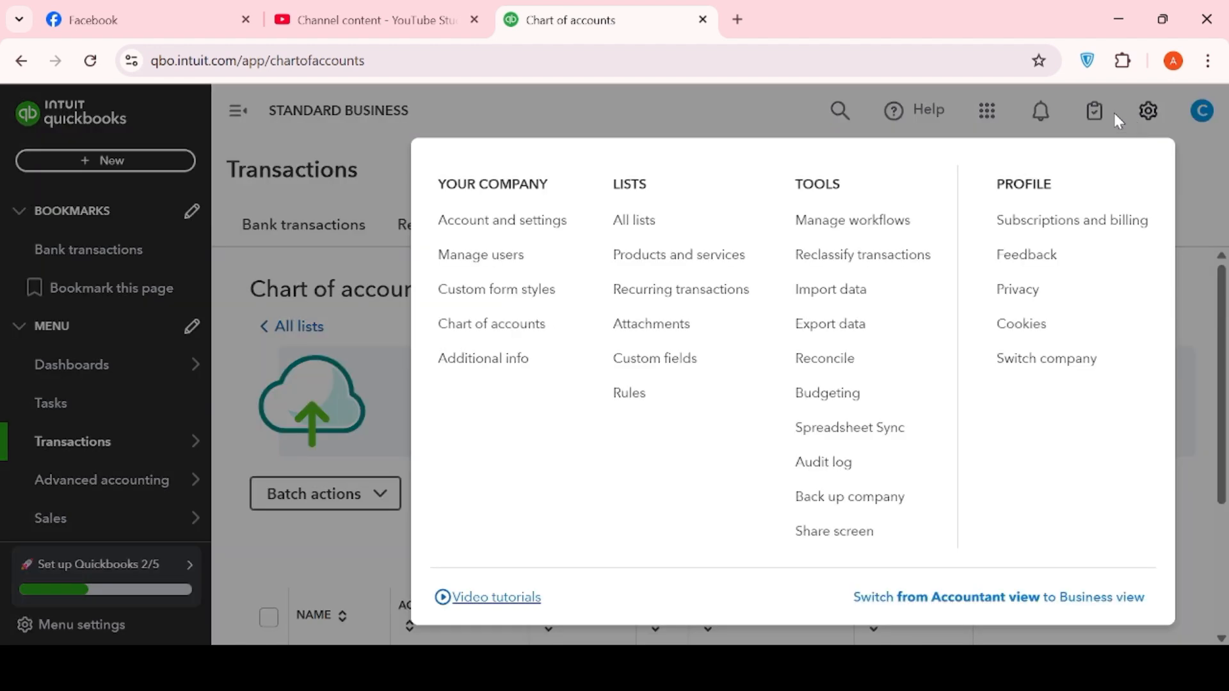
- Go to Products and services and start a new Service item
click(709, 253)
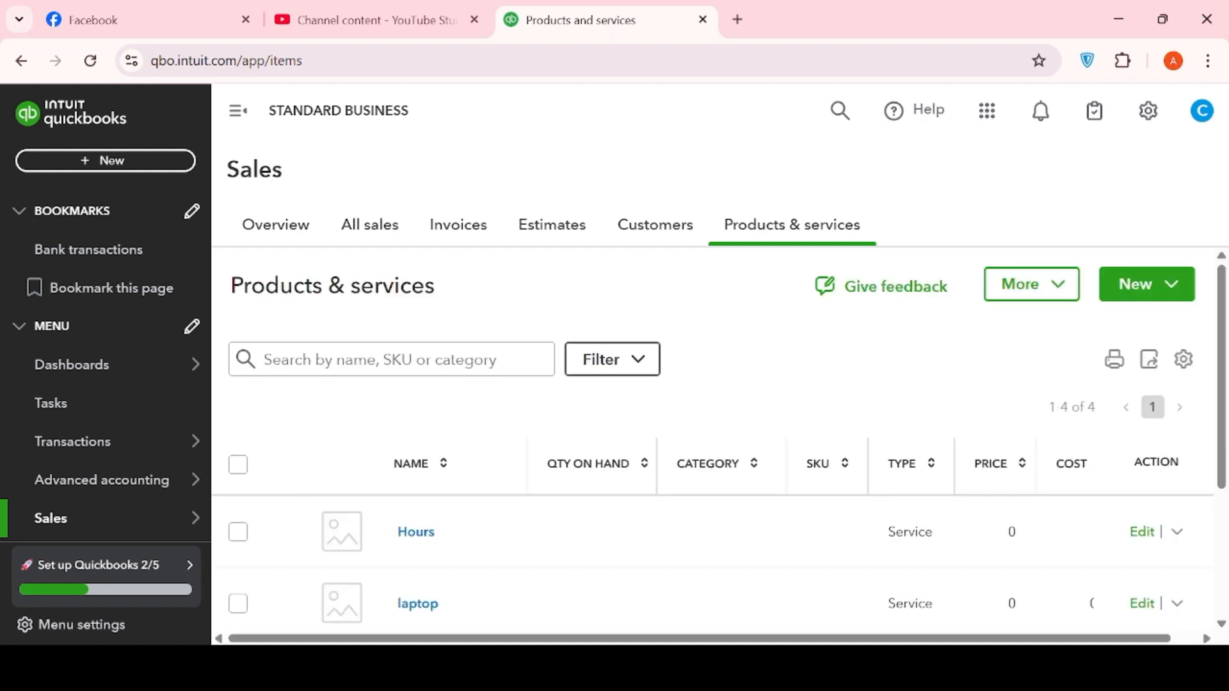
click(1156, 283)
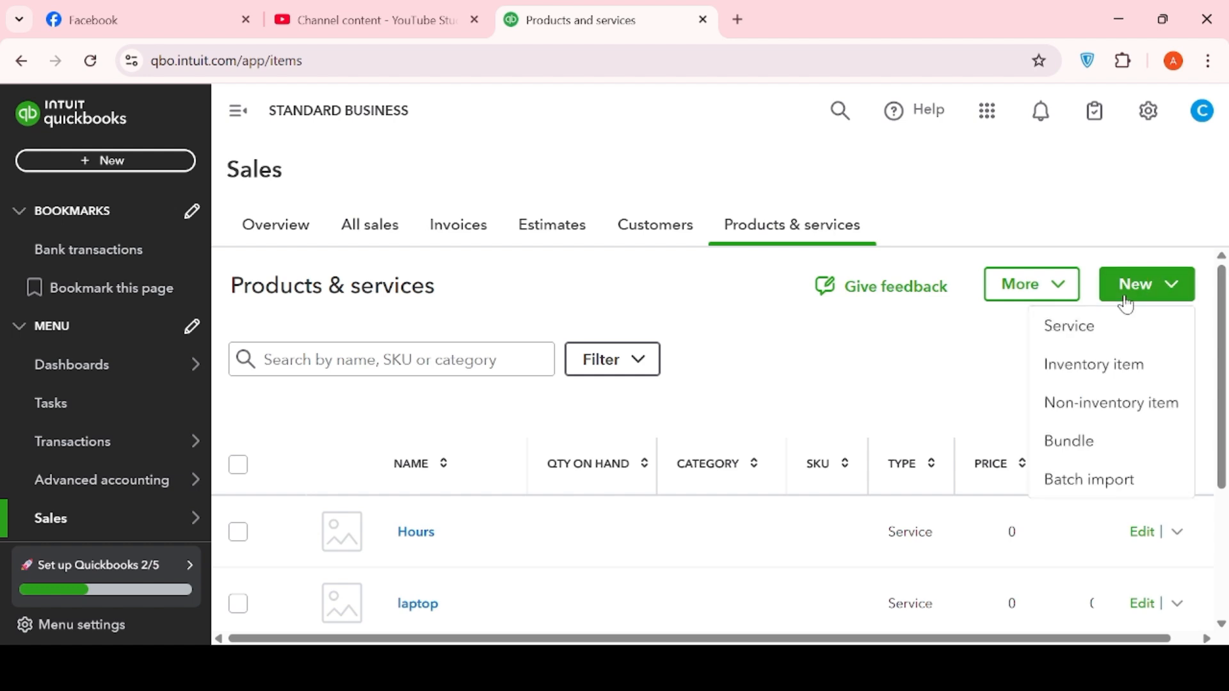
click(1128, 301)
click(1128, 306)
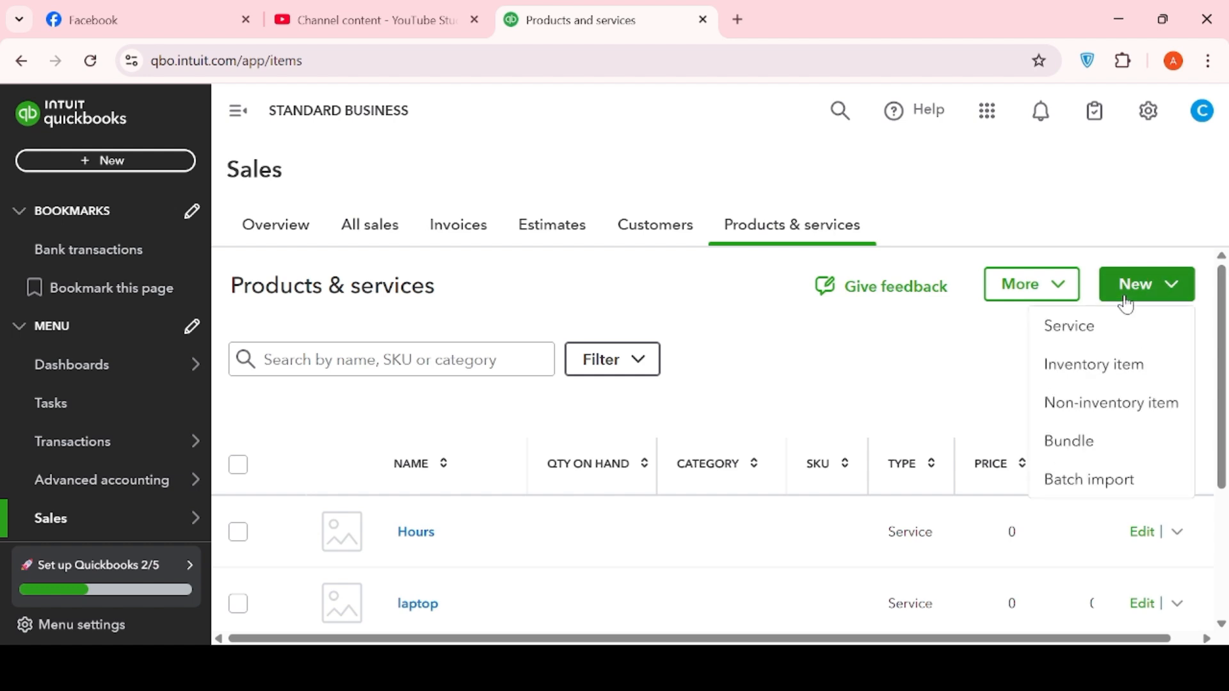
click(1079, 329)
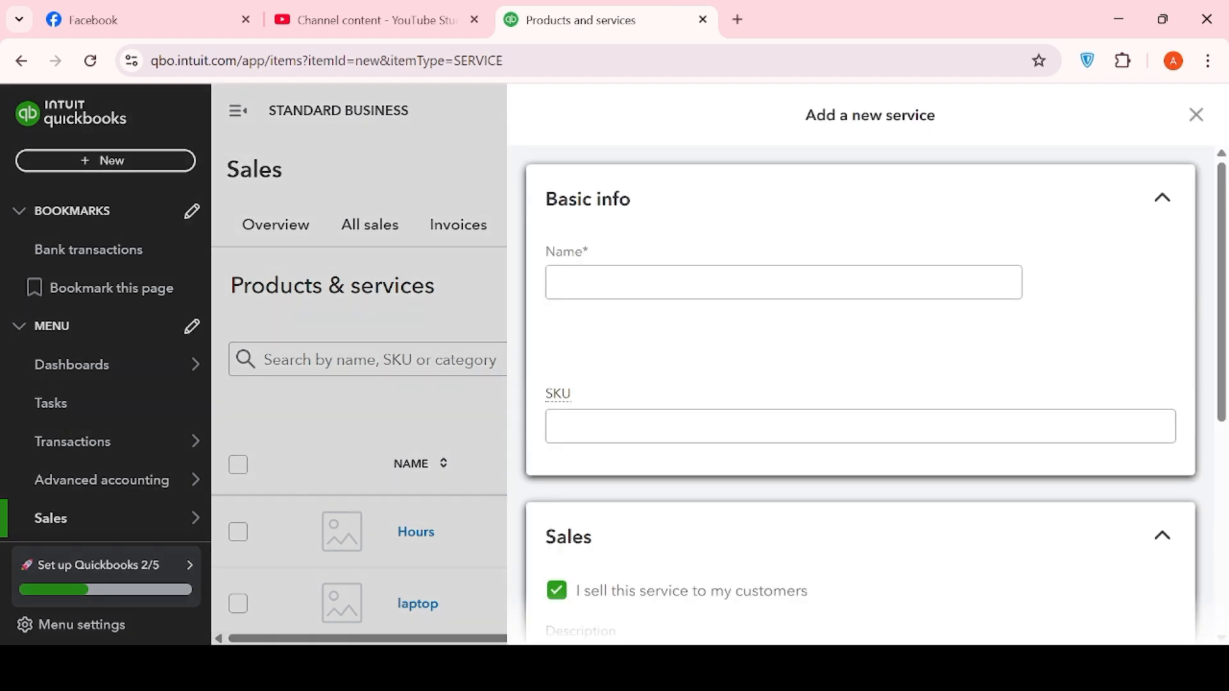
- Name the new service 'SALON SERVICE' and keep its item type as Service
click(655, 267)
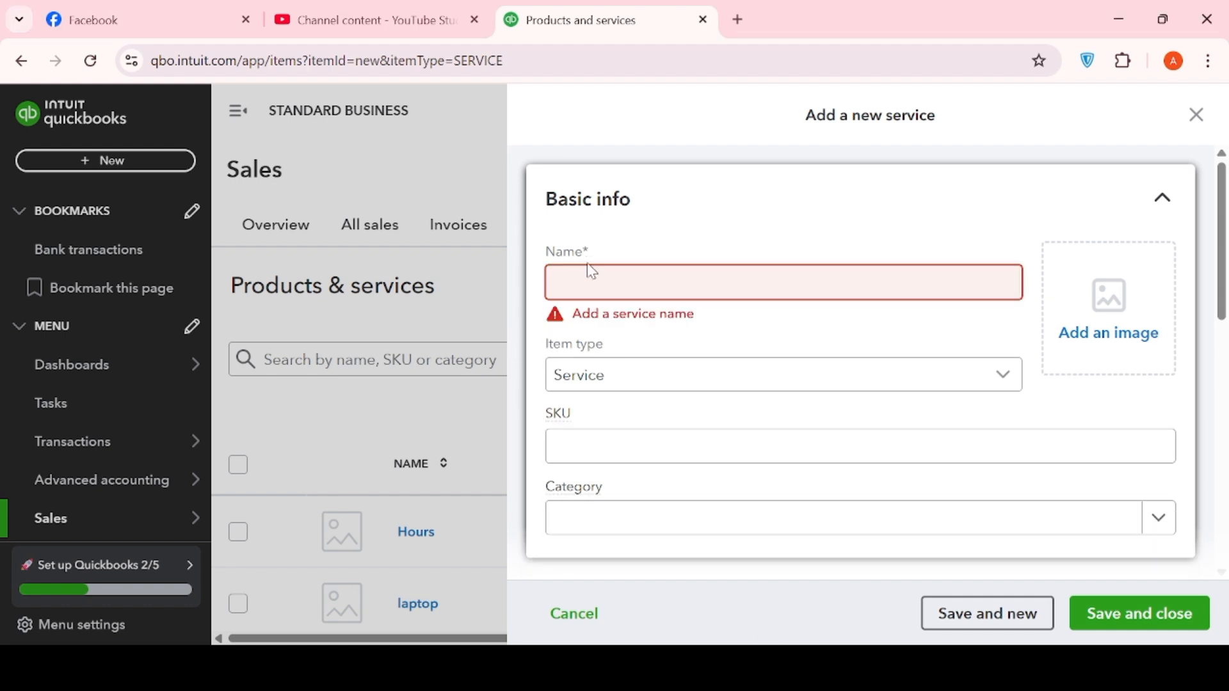
click(670, 288)
text(SALON)
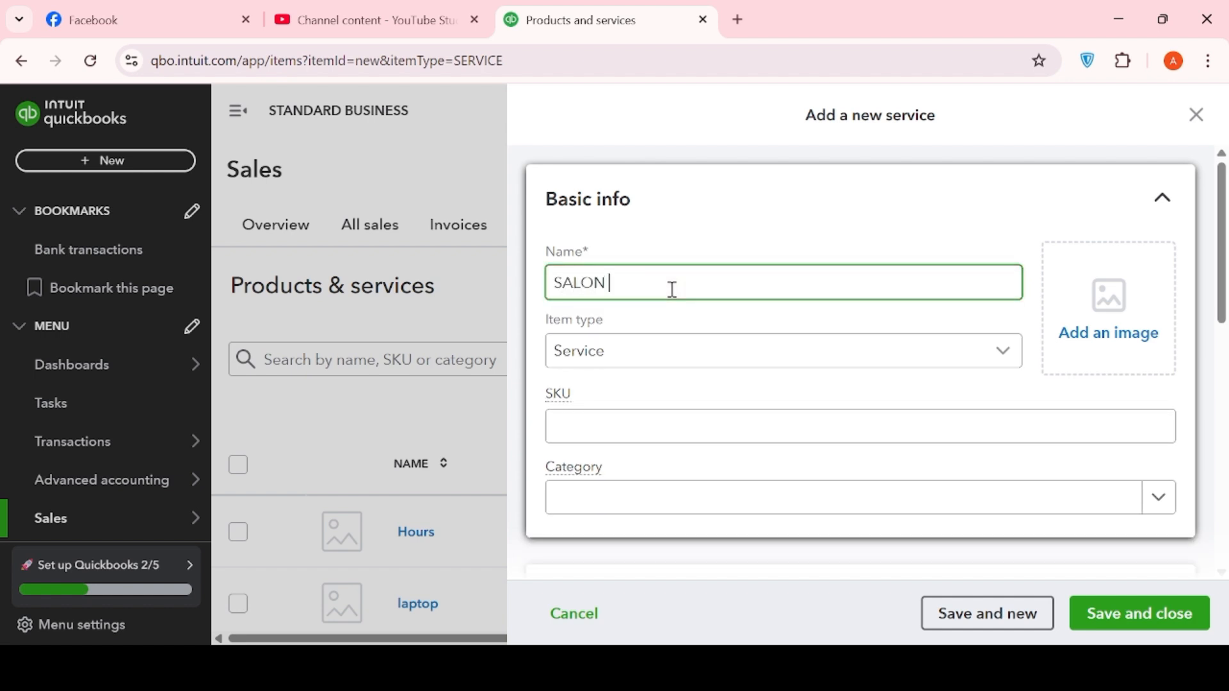
text( SERVICE)
click(705, 360)
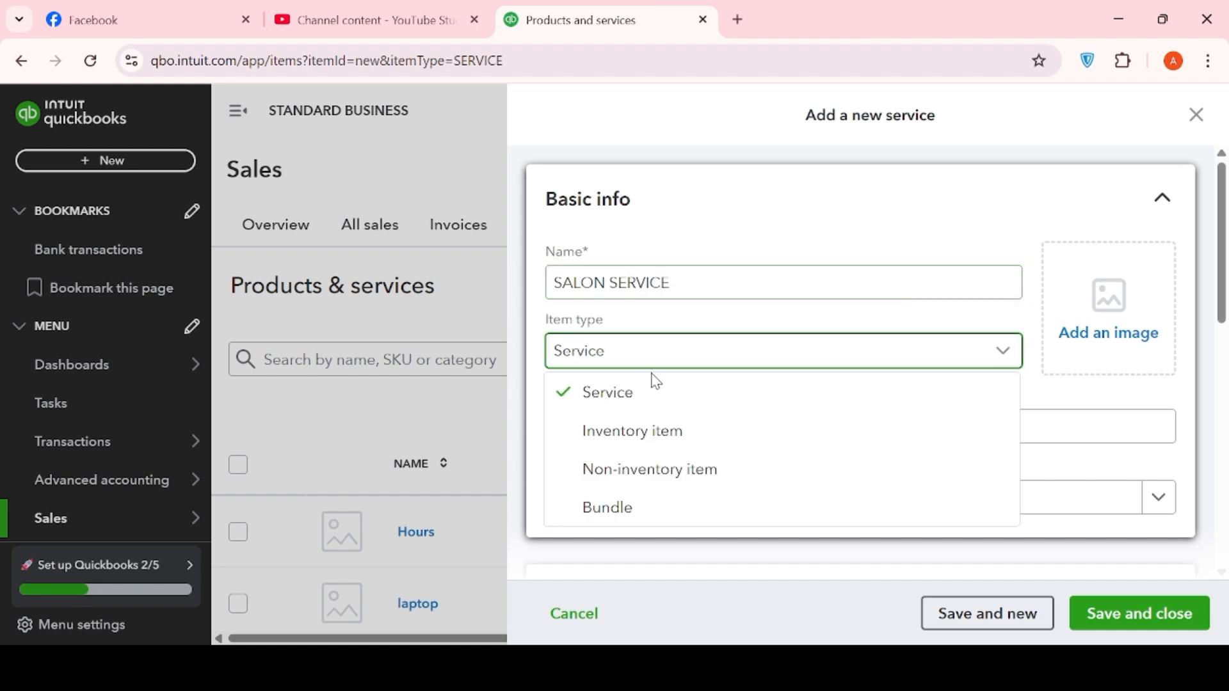
click(654, 382)
- Check the service's category, price and sales tax fields, then save and close it
scroll(823, 466, down, 5)
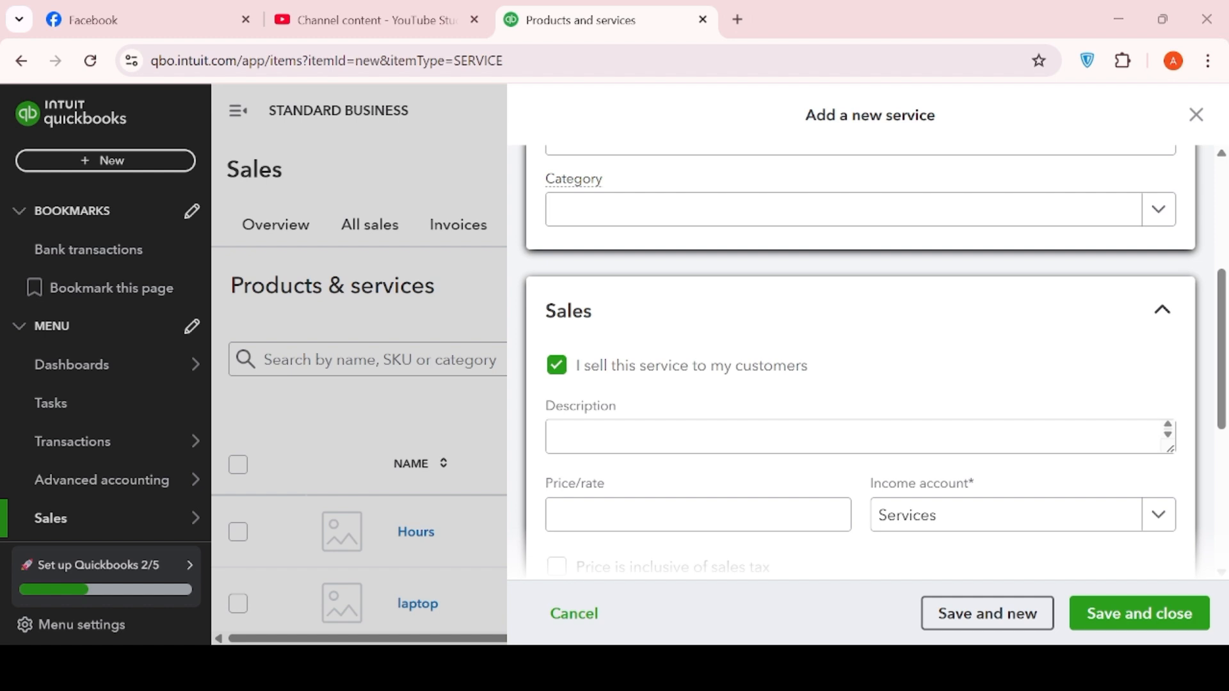
scroll(856, 412, down, 5)
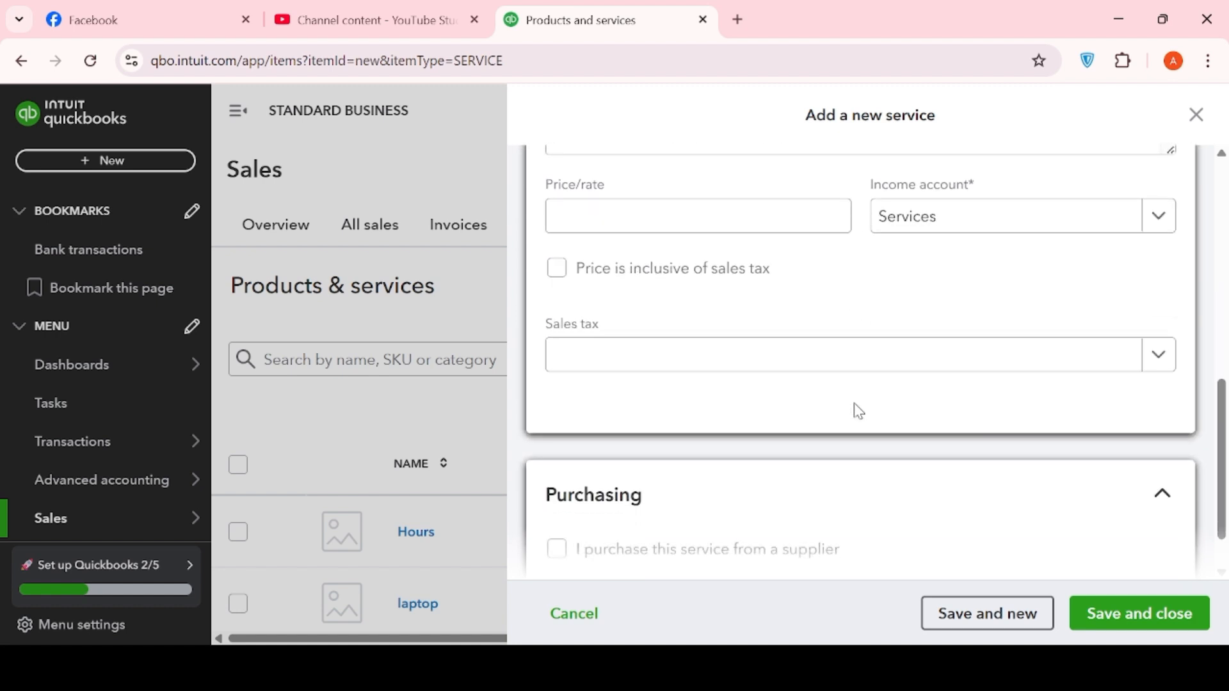
scroll(859, 412, down, 1)
scroll(856, 412, up, 5)
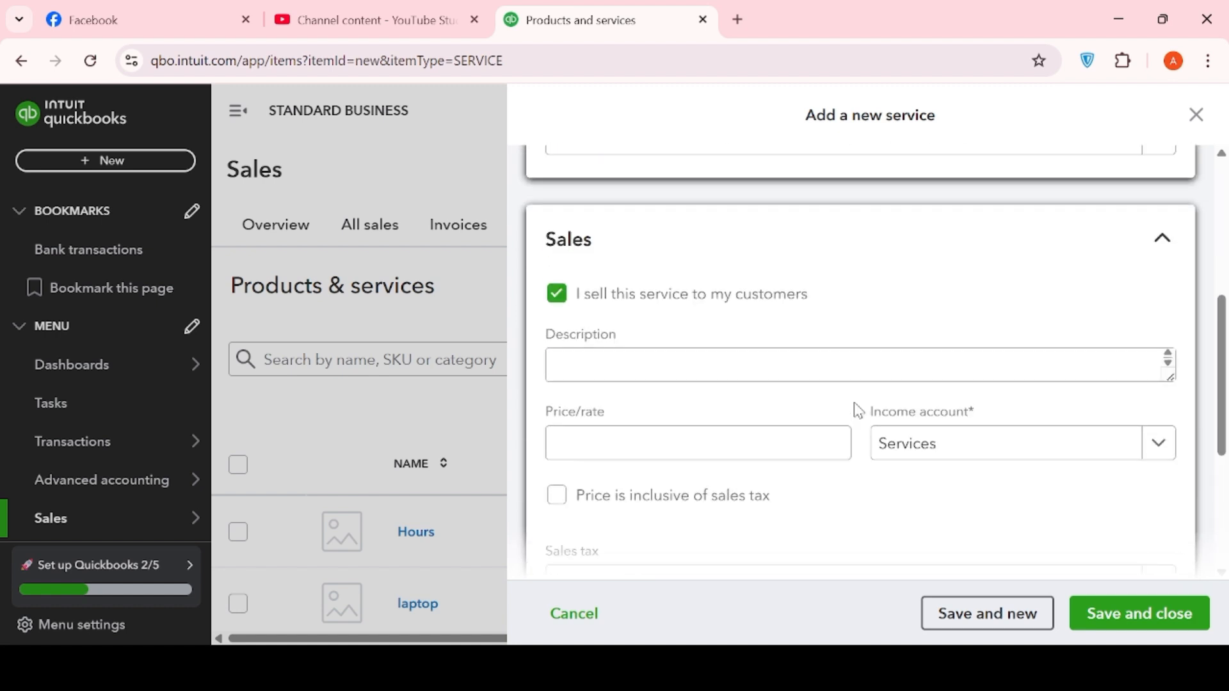
scroll(856, 411, up, 5)
scroll(856, 412, down, 2)
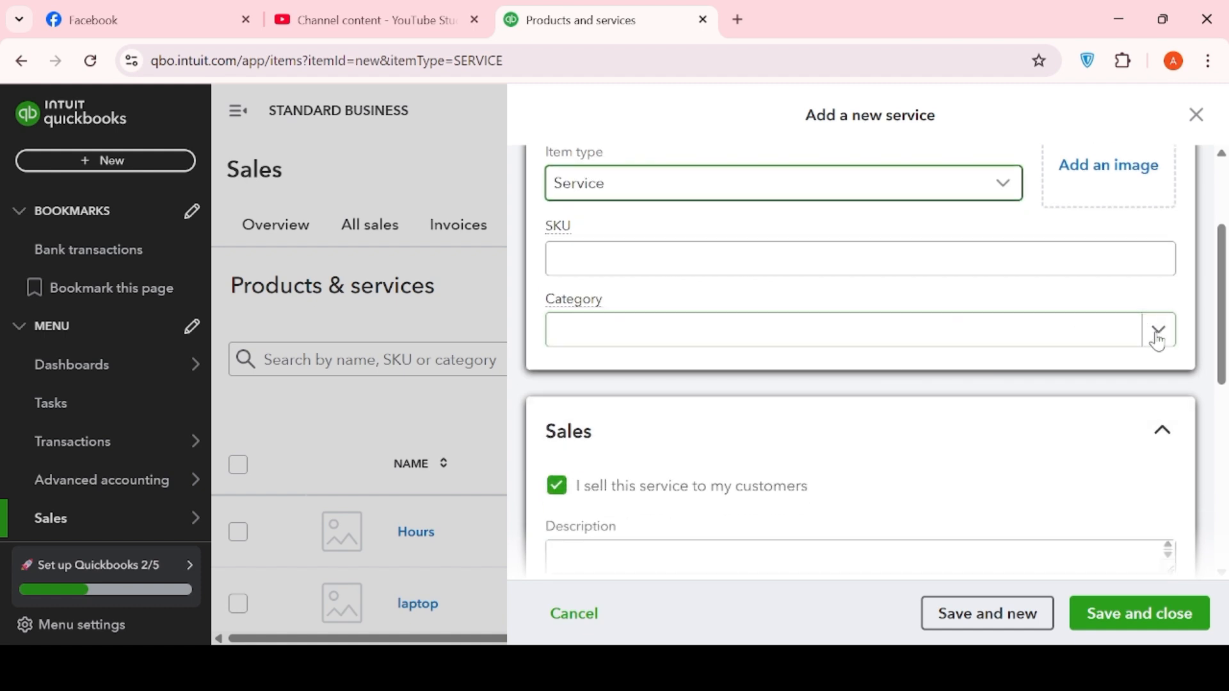
click(1163, 332)
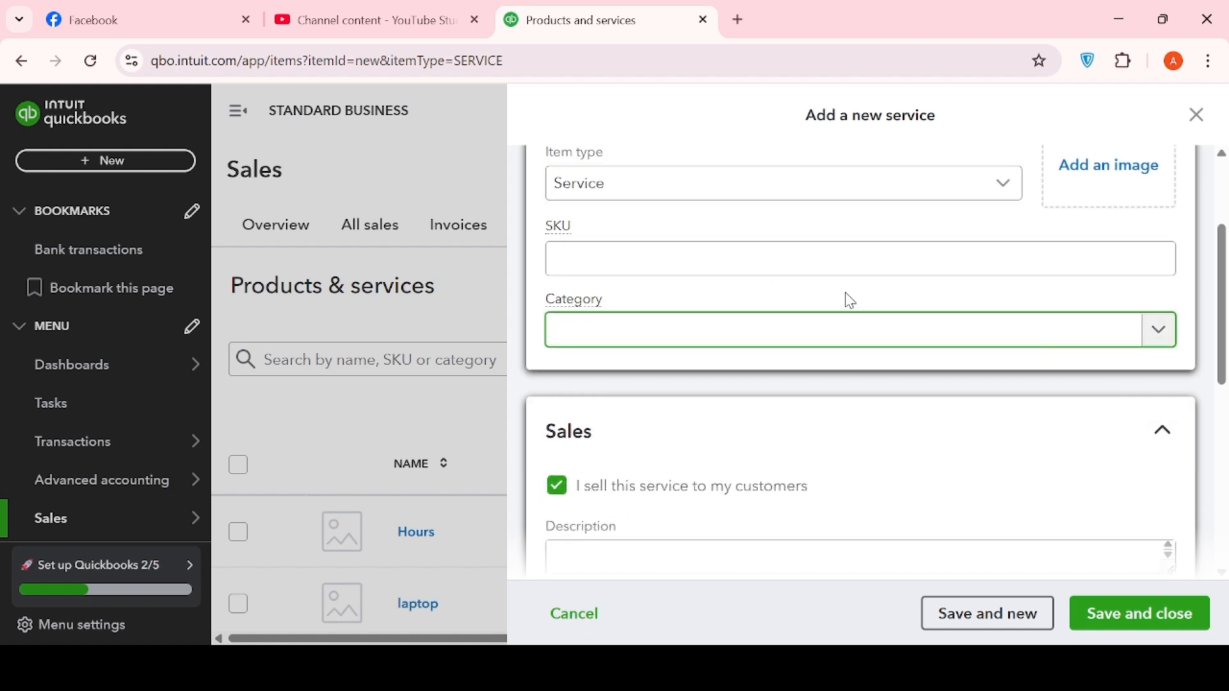
scroll(832, 384, down, 4)
click(798, 439)
scroll(800, 434, down, 2)
scroll(800, 434, down, 2)
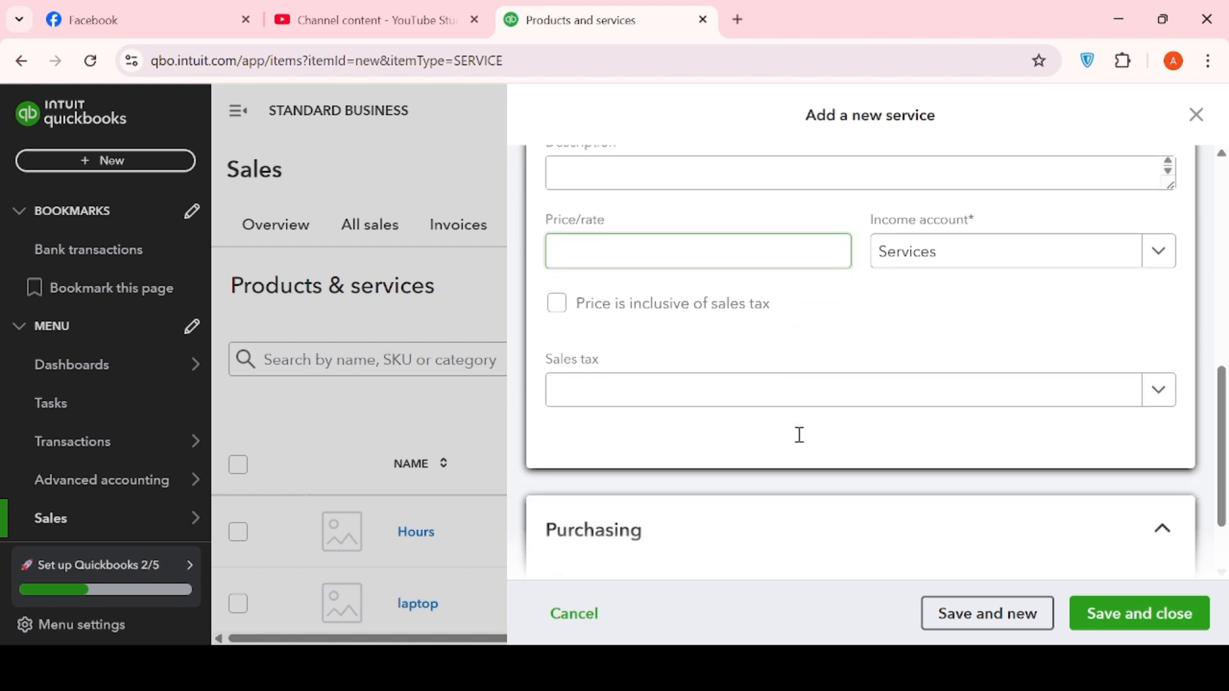
click(832, 400)
scroll(838, 410, down, 2)
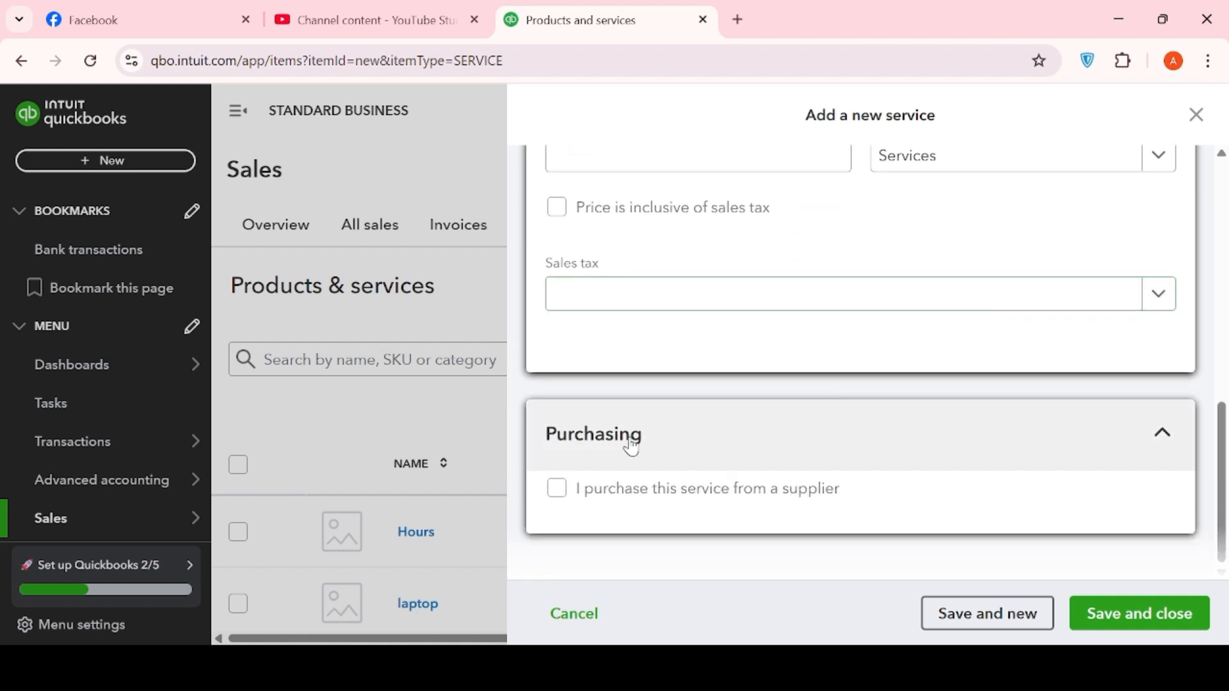
click(1109, 617)
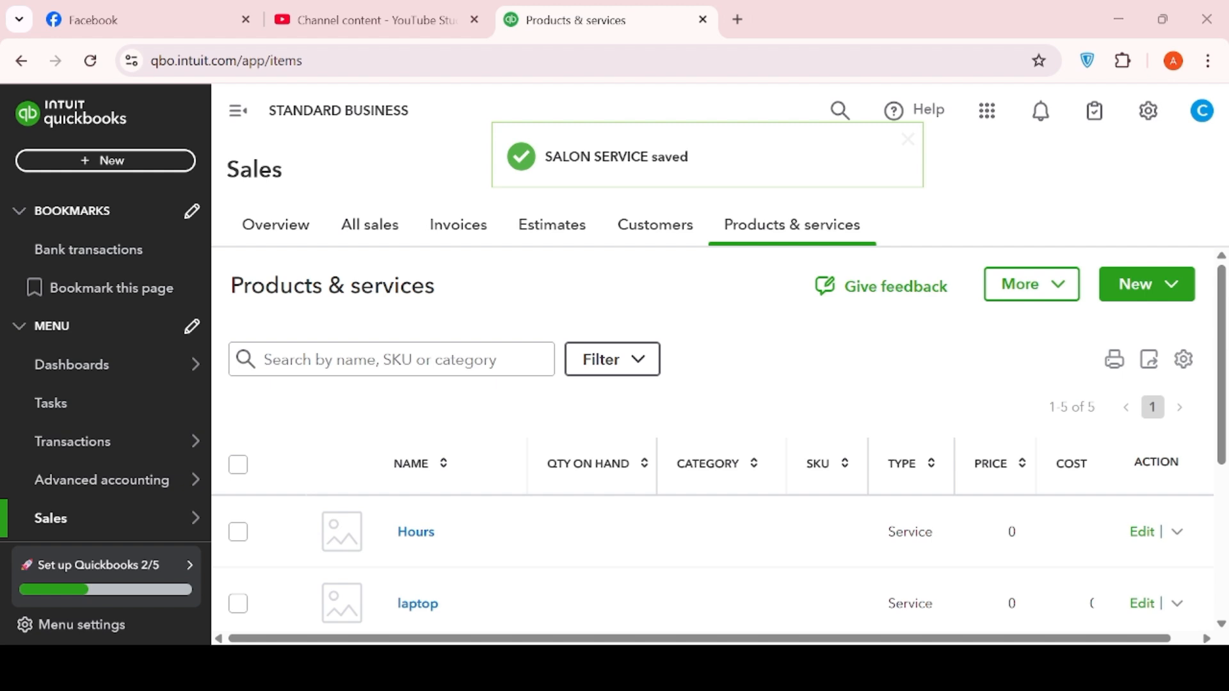
- Start a new Inventory item named 'RETAIL PRODUCT' and attempt to save it
click(1132, 289)
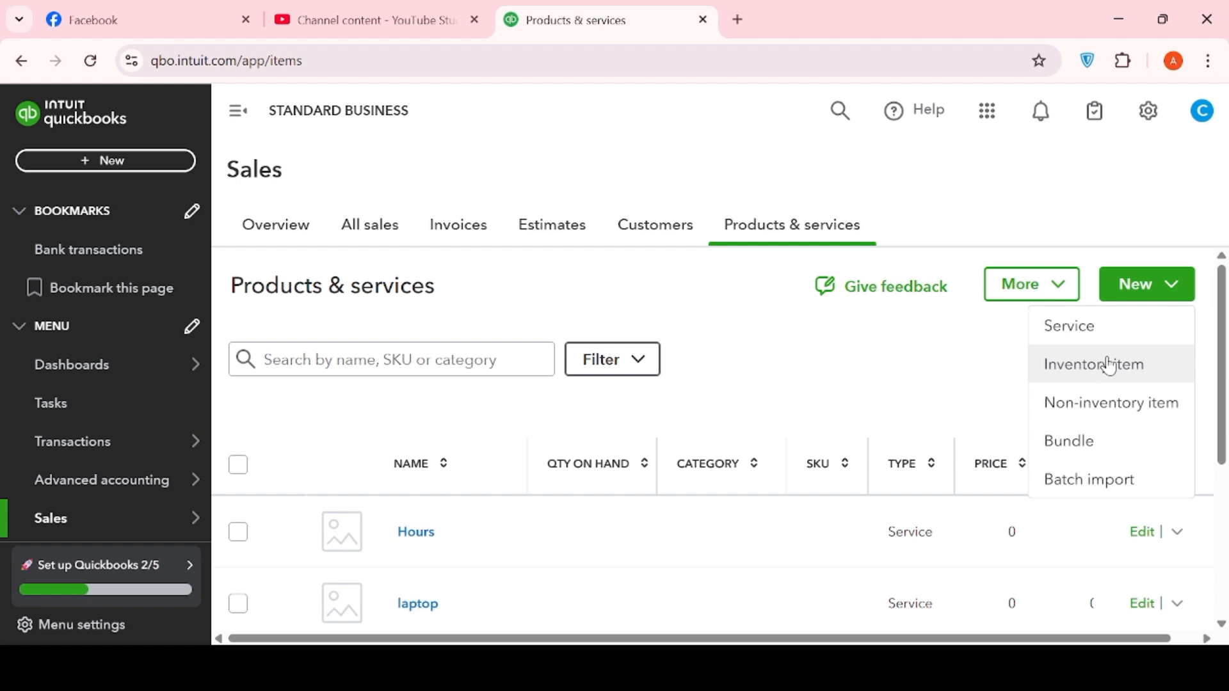
click(1111, 366)
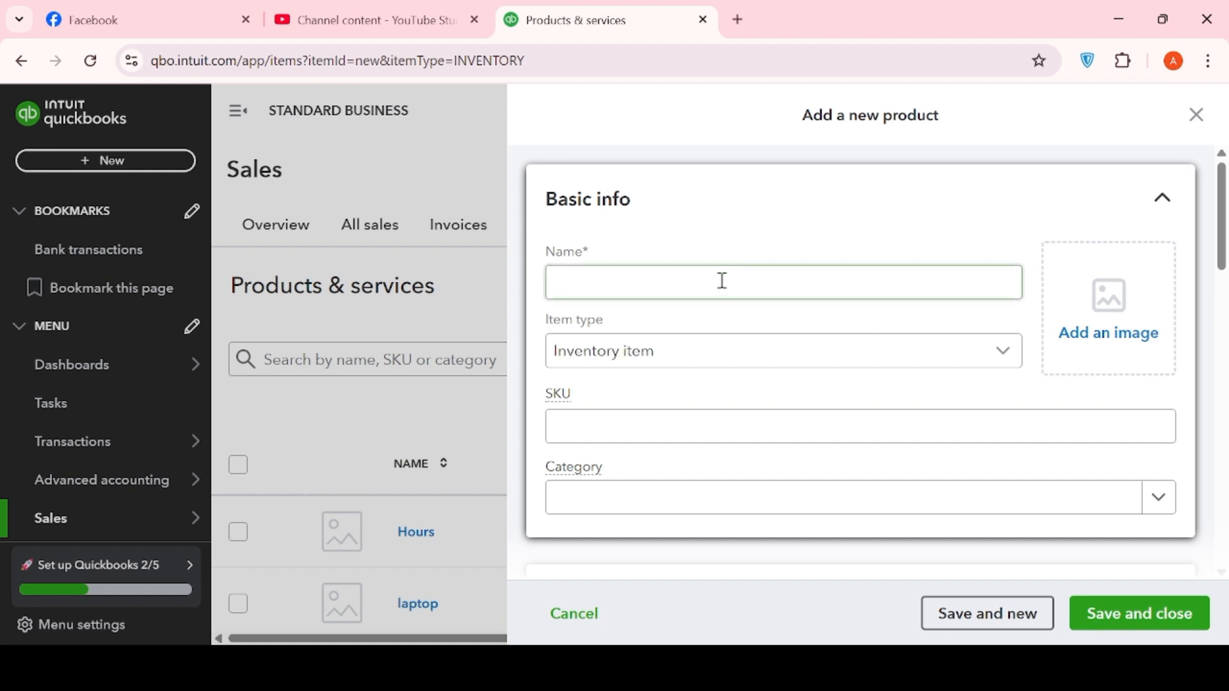
click(1000, 366)
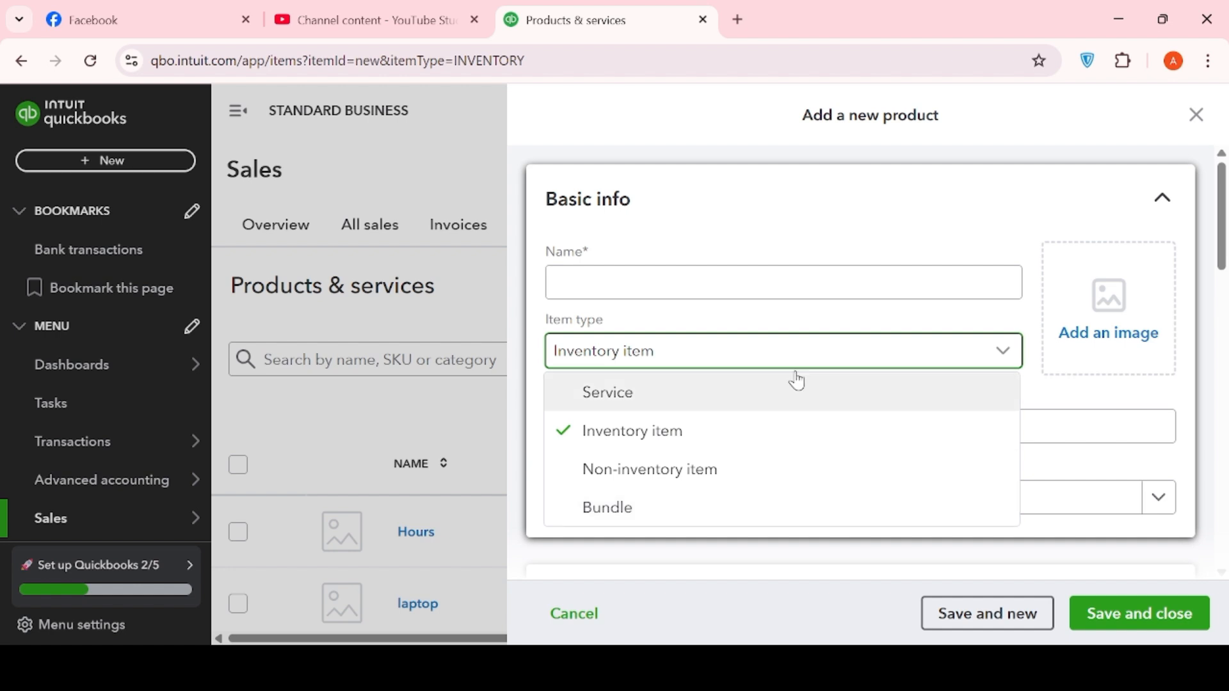
click(760, 292)
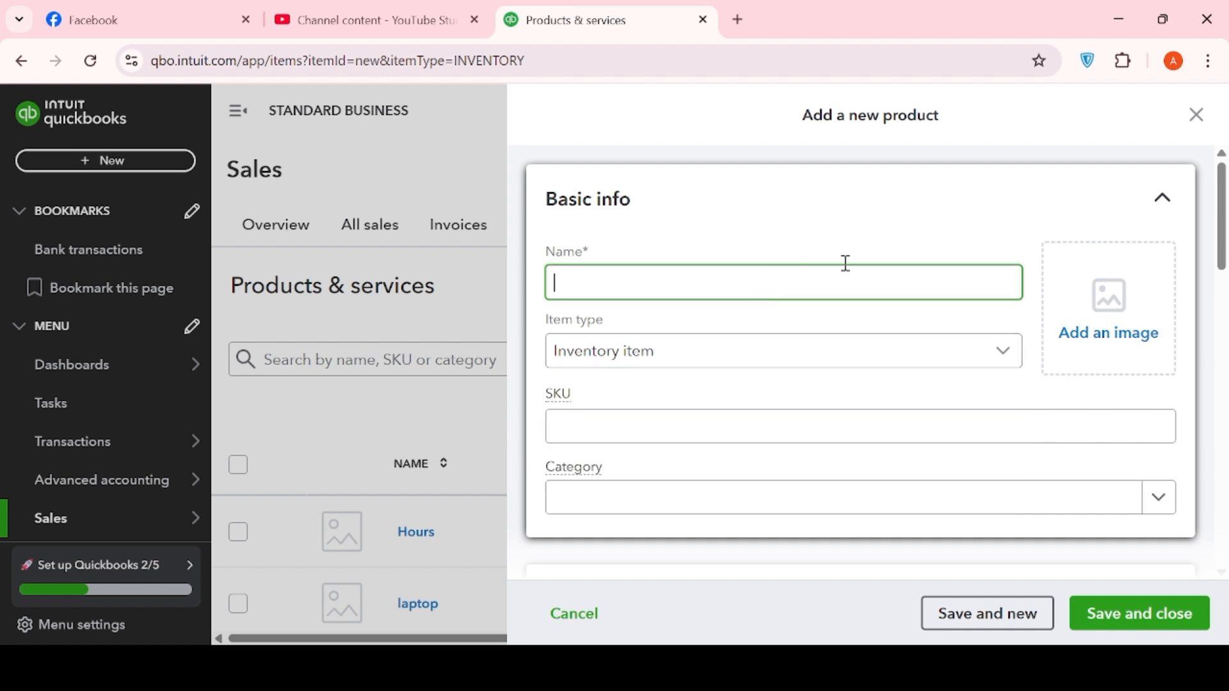
text(RETAIL PROD)
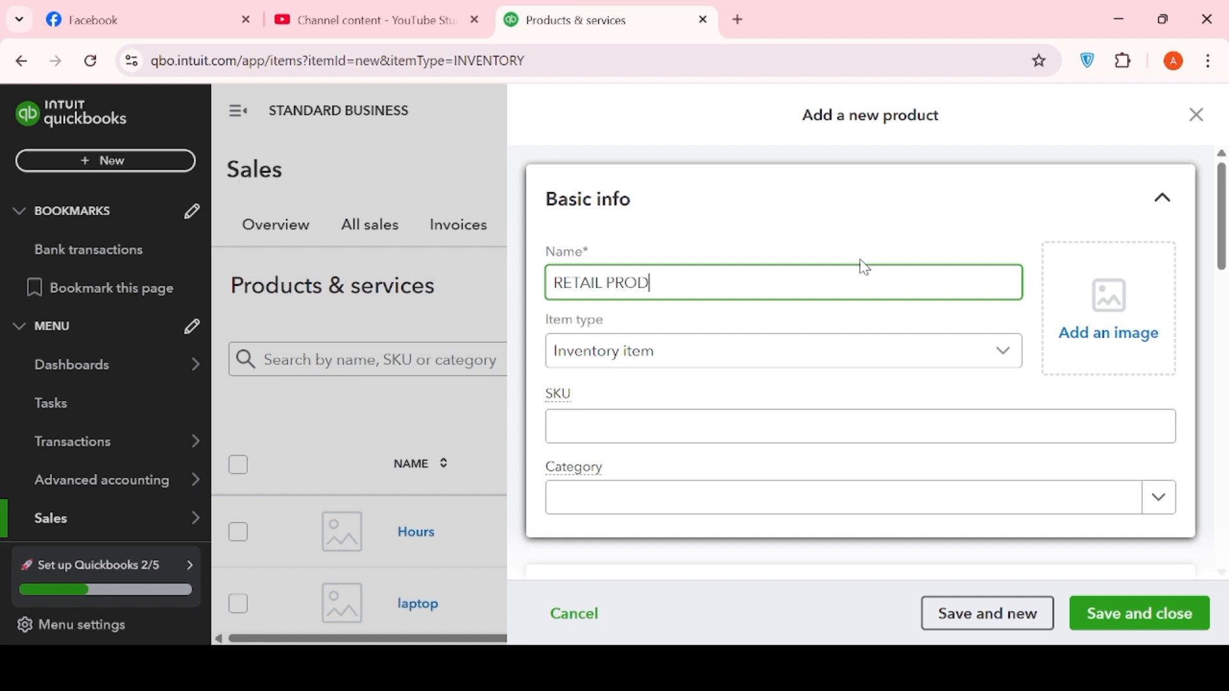
text(UCT)
click(1145, 618)
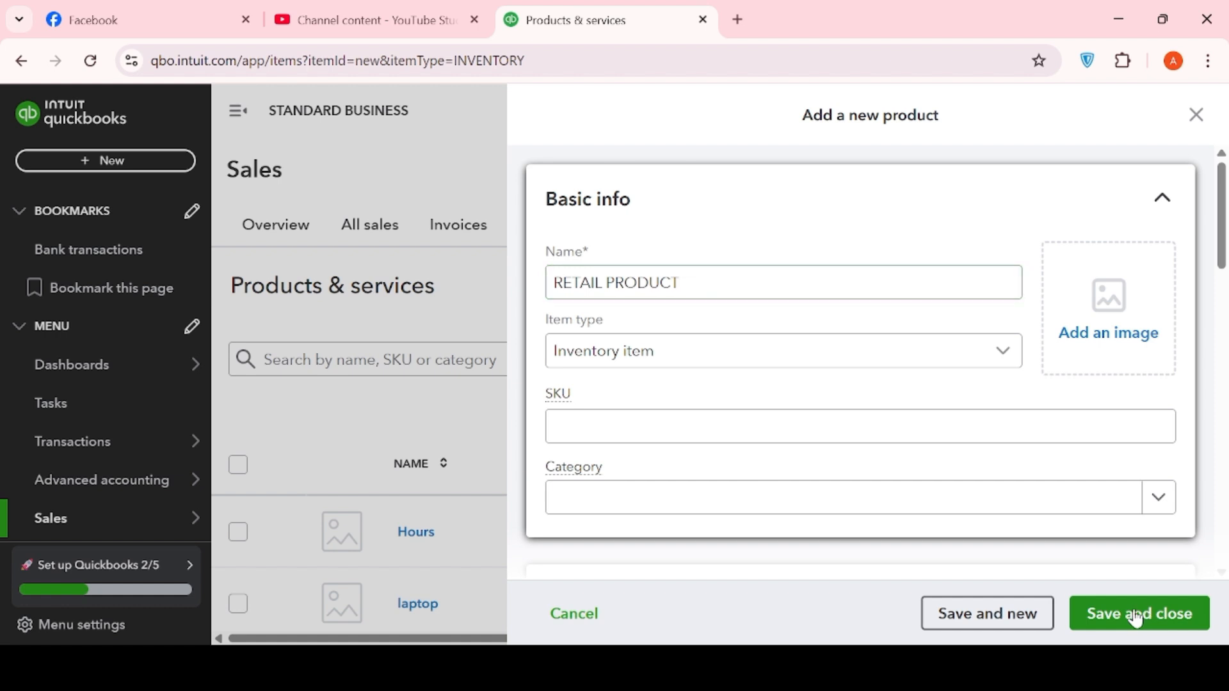
- Give RETAIL PRODUCT an initial quantity on hand of 0 as of 21 May 2025 and save
scroll(893, 324, up, 4)
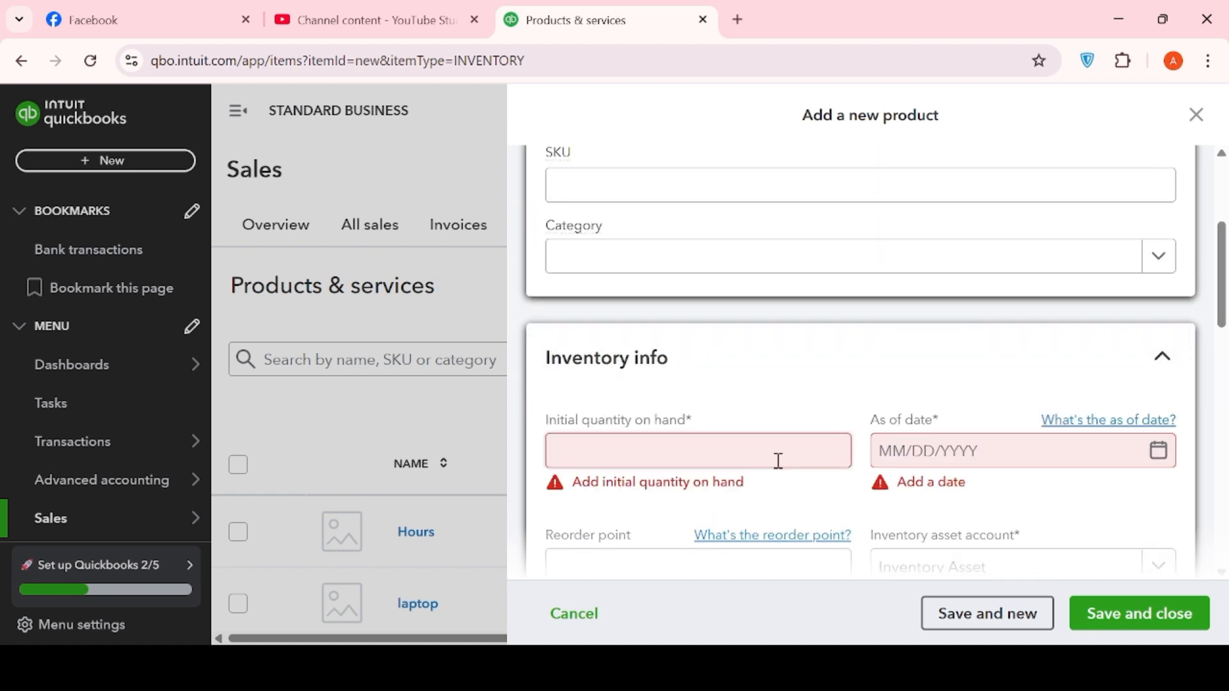
scroll(937, 417, down, 1)
scroll(937, 417, down, 5)
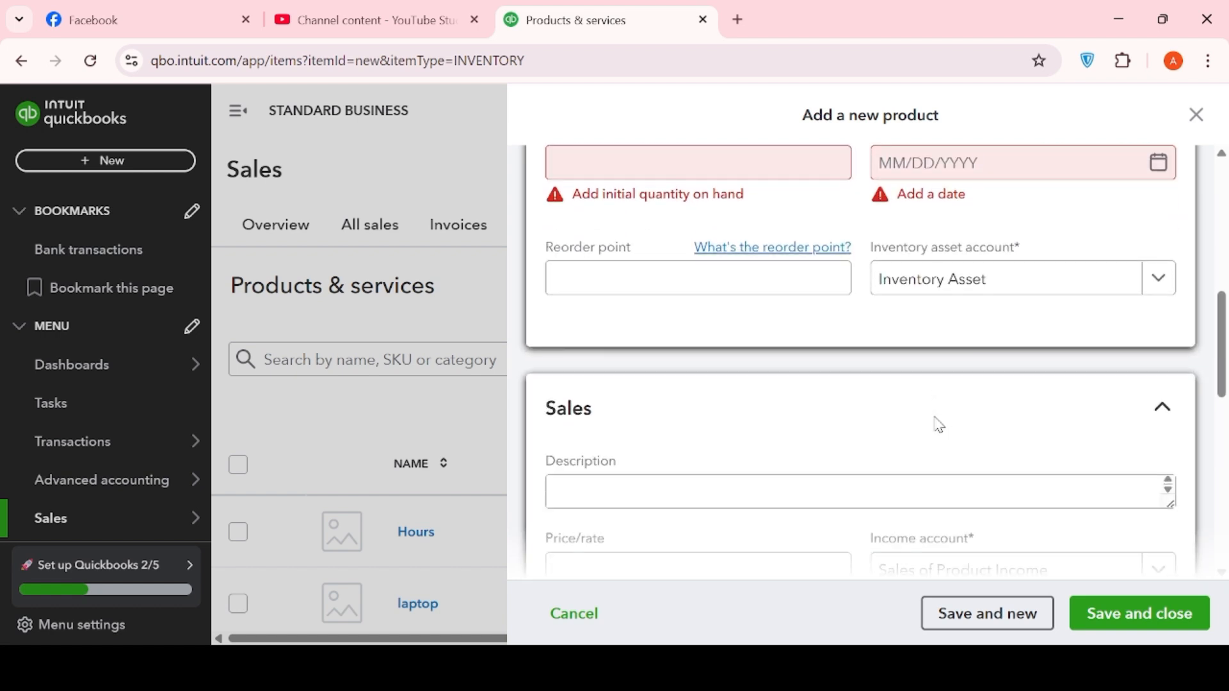
scroll(939, 425, up, 4)
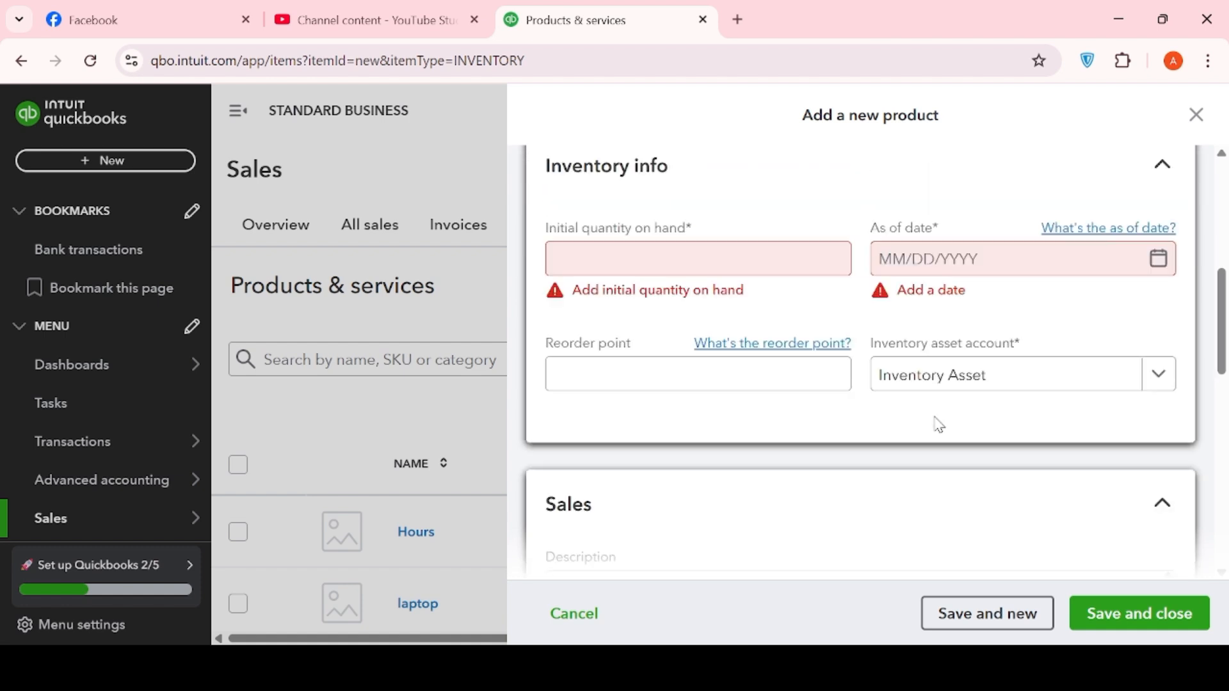
scroll(938, 428, up, 1)
click(759, 364)
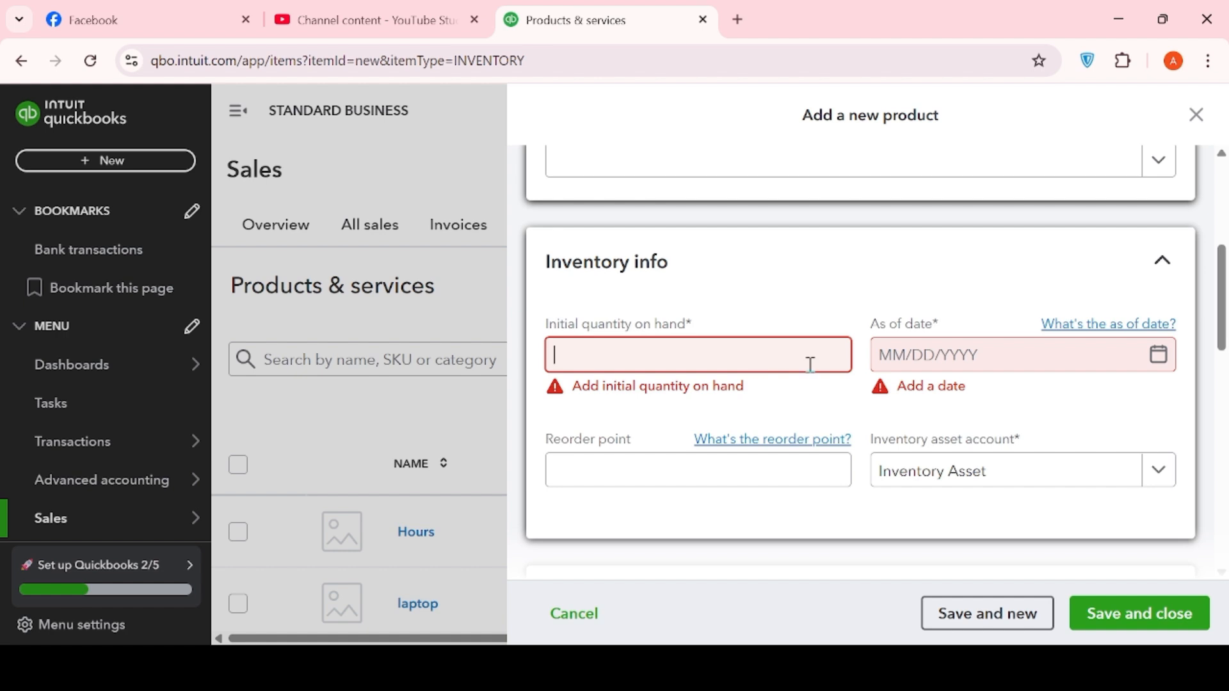
text(0)
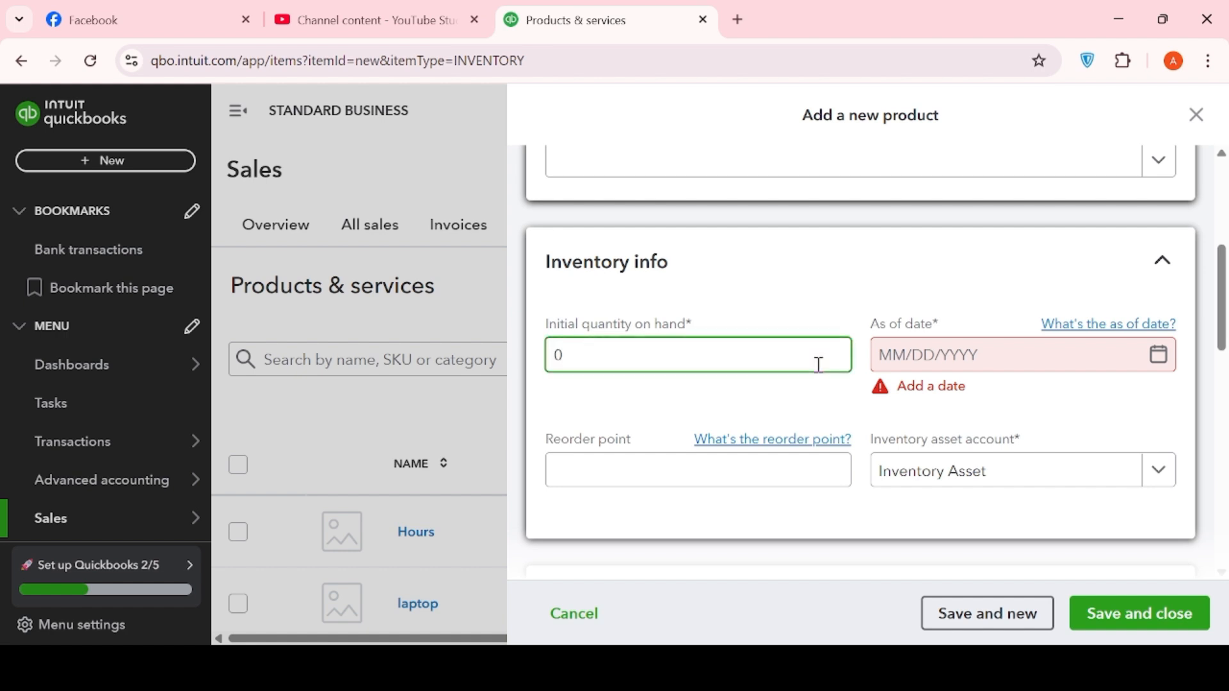
click(1161, 359)
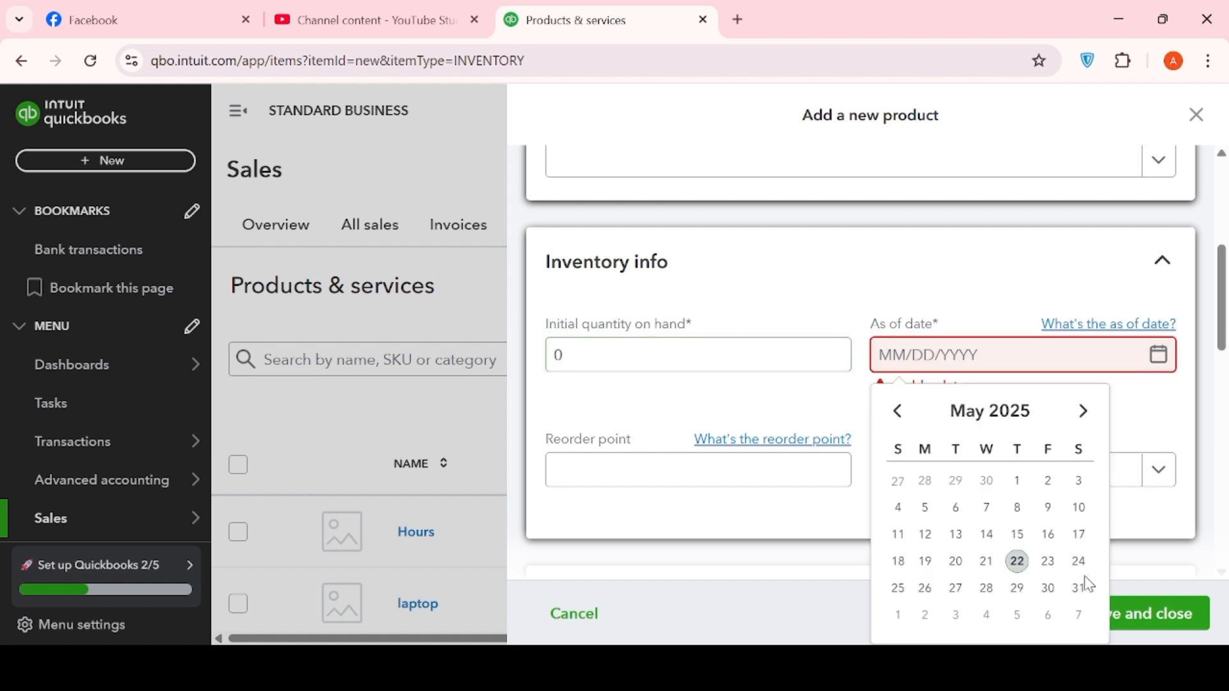
click(988, 577)
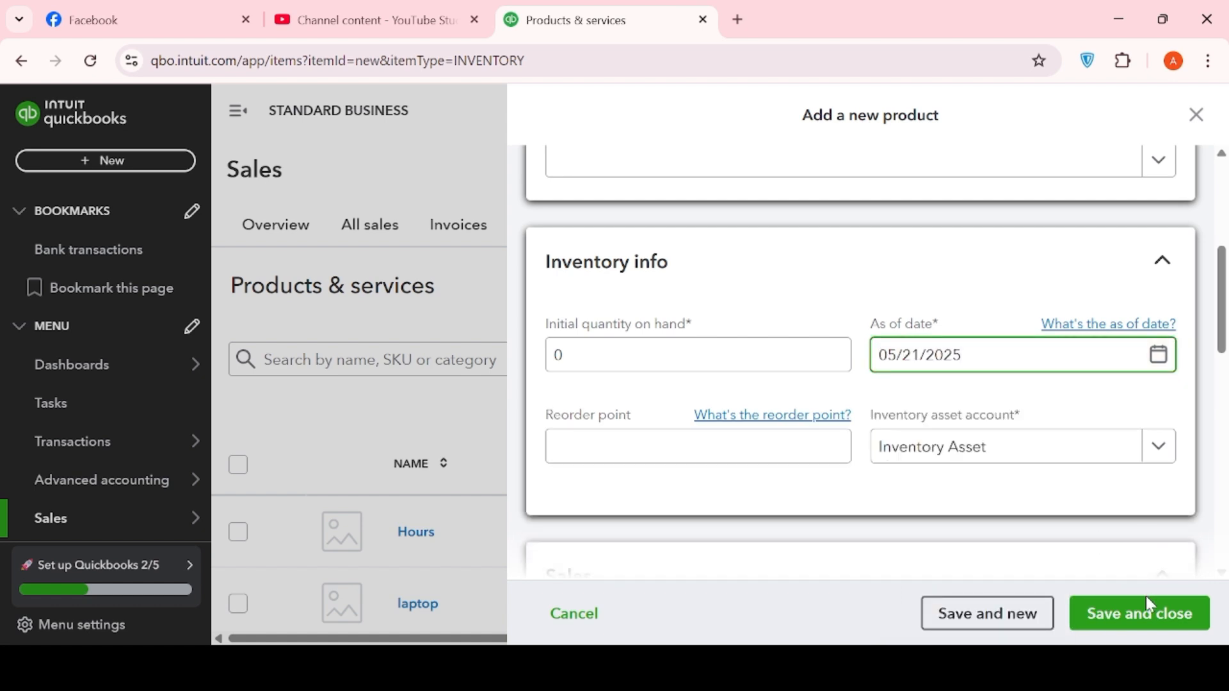
click(1098, 615)
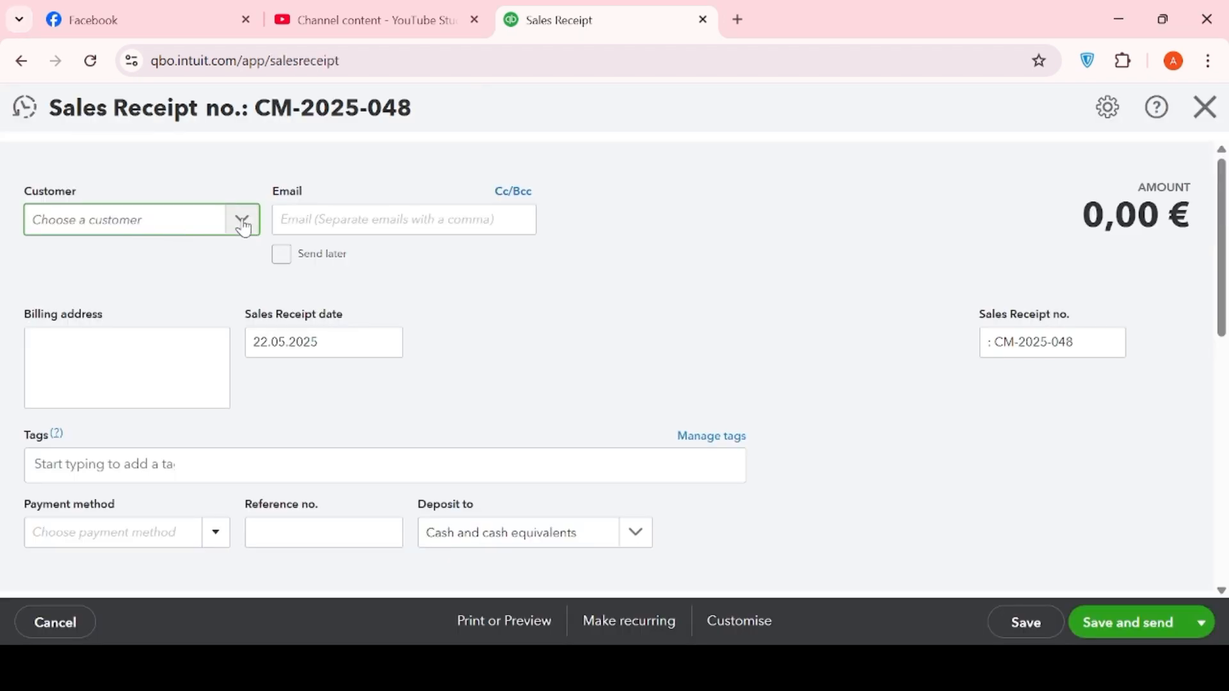
- On sales receipt CM-2025-048, start adding a new customer from the Customer list
click(241, 223)
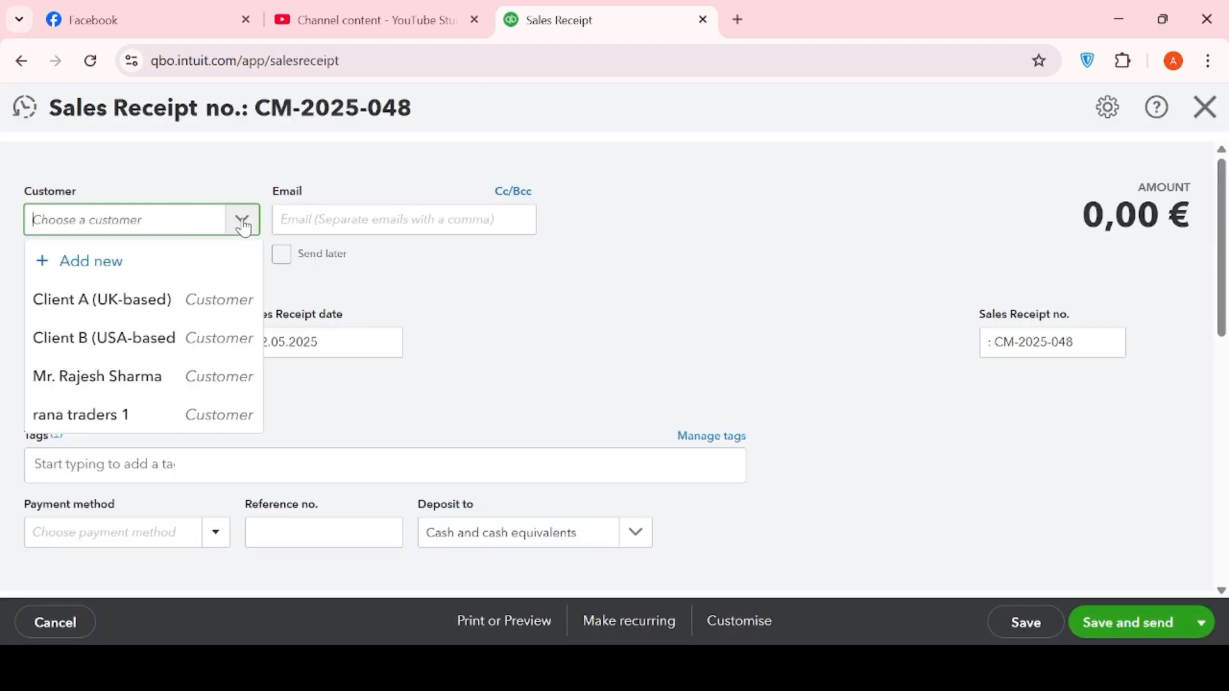
click(183, 255)
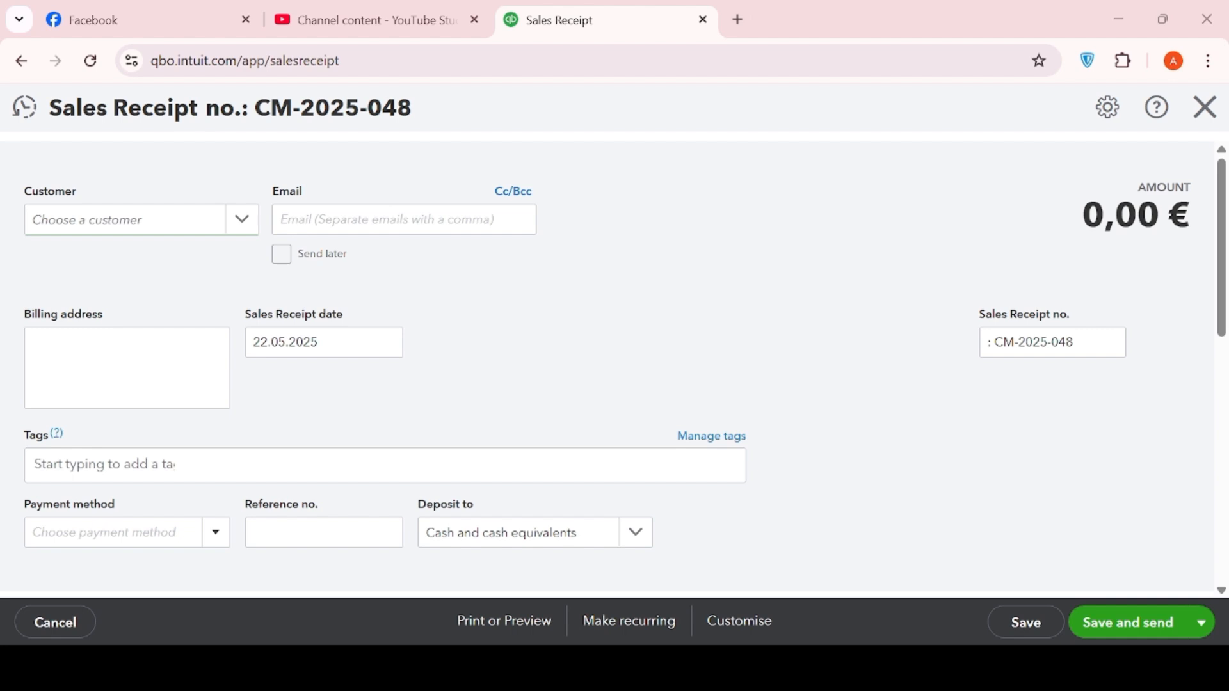
click(239, 226)
click(208, 261)
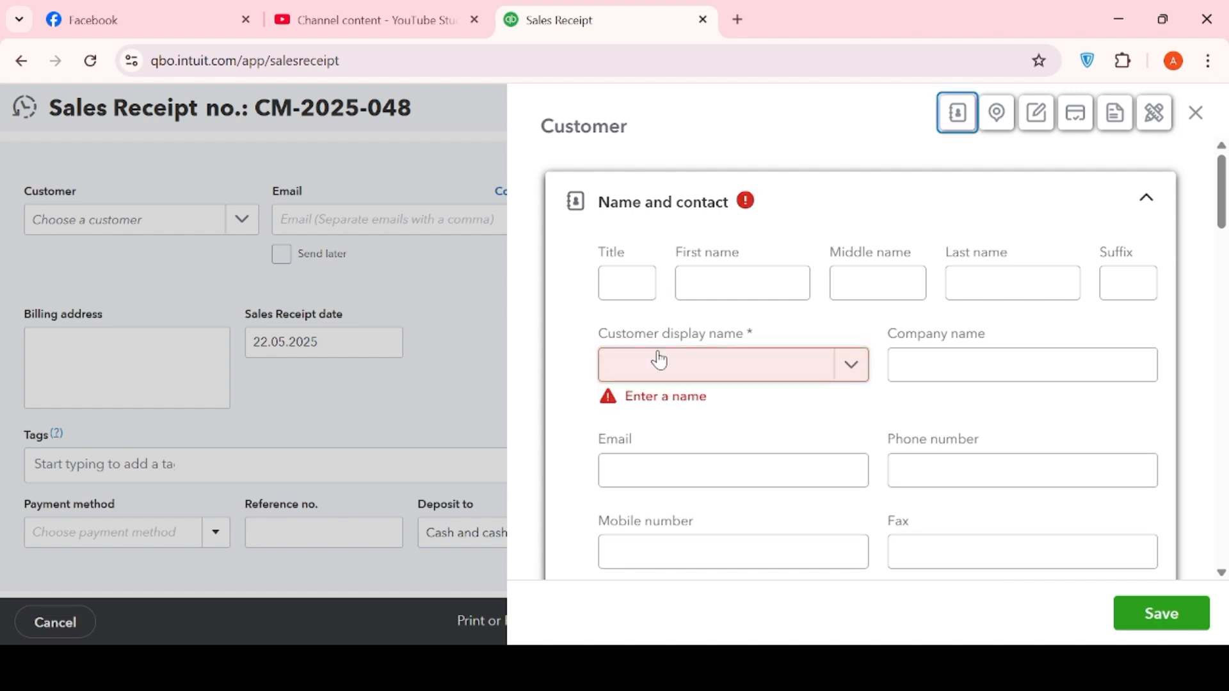
- Enter the new customer's display name and save it onto receipt CM-2025-048
click(660, 360)
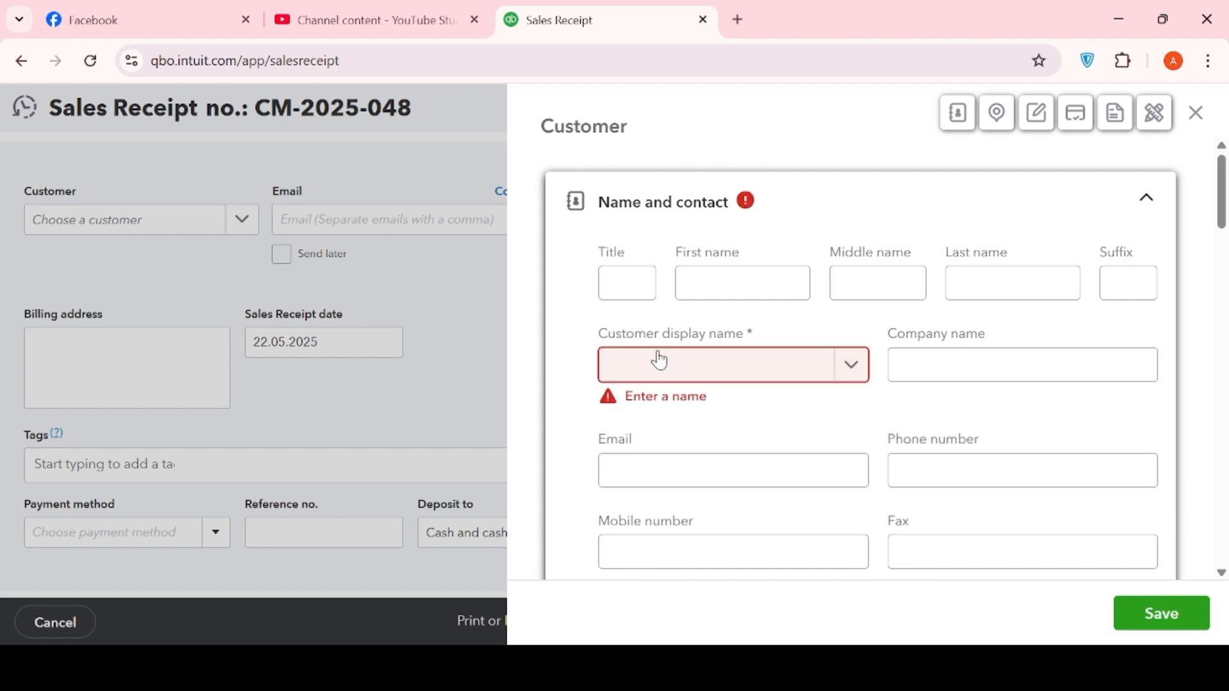
text(AKASH)
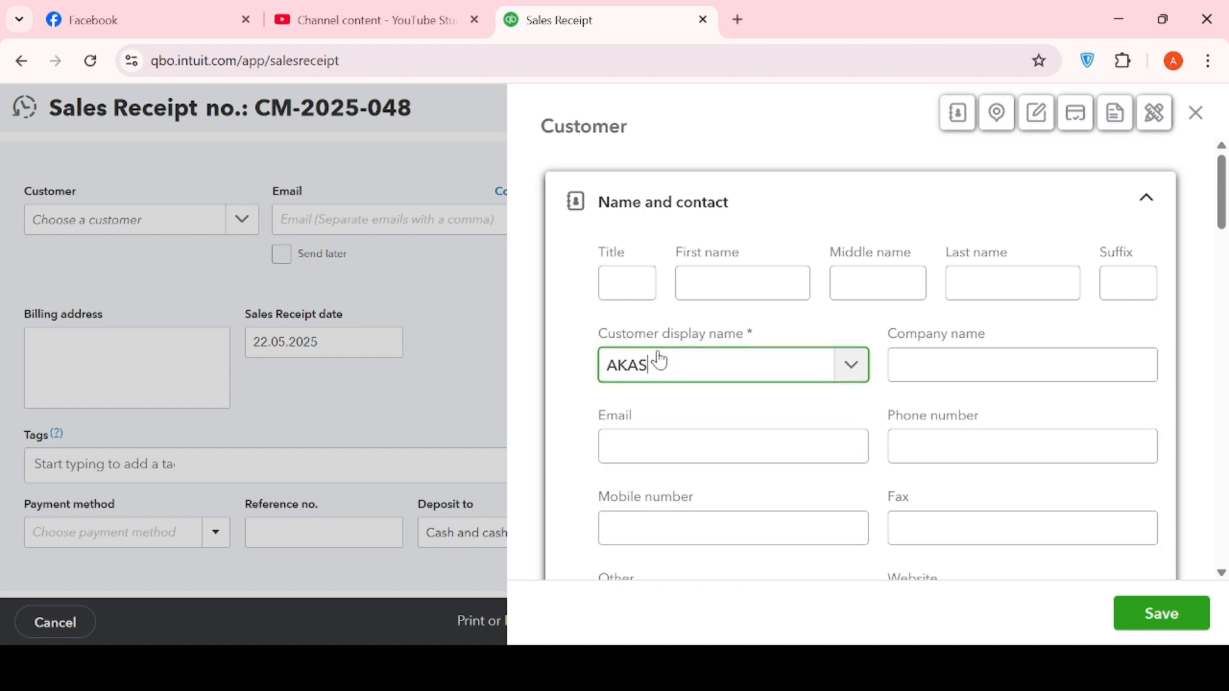
click(1164, 615)
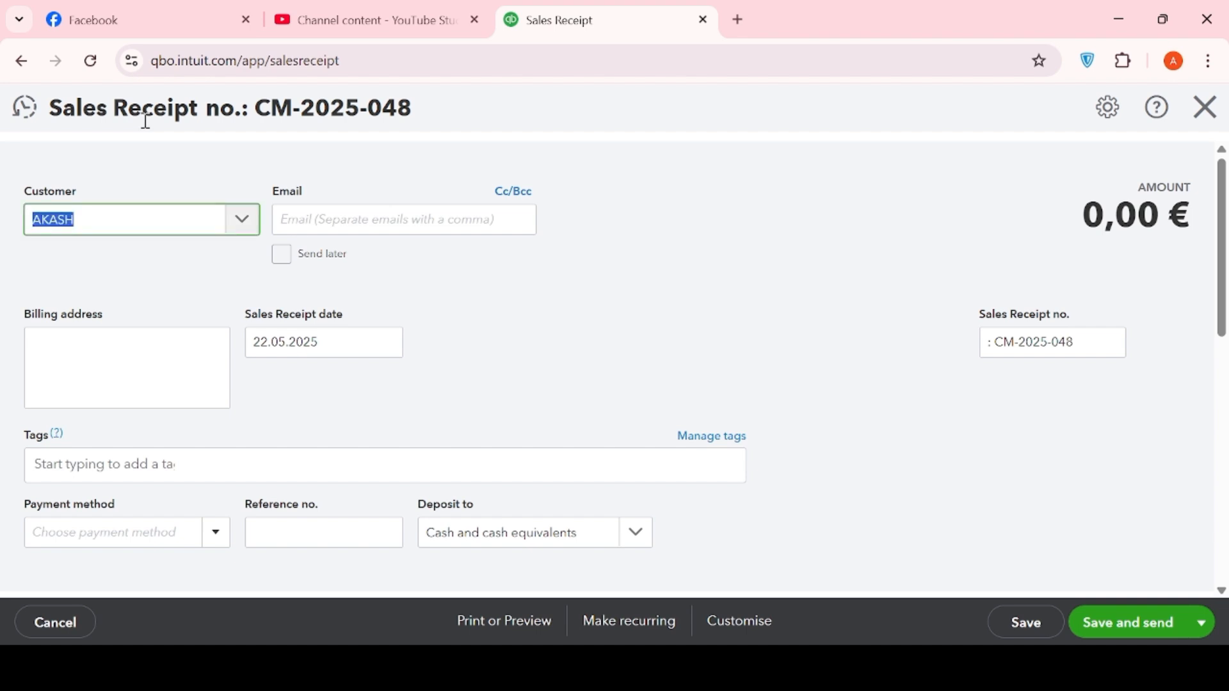
- Fill in the customer's e-mail address in the receipt's Email field
click(347, 218)
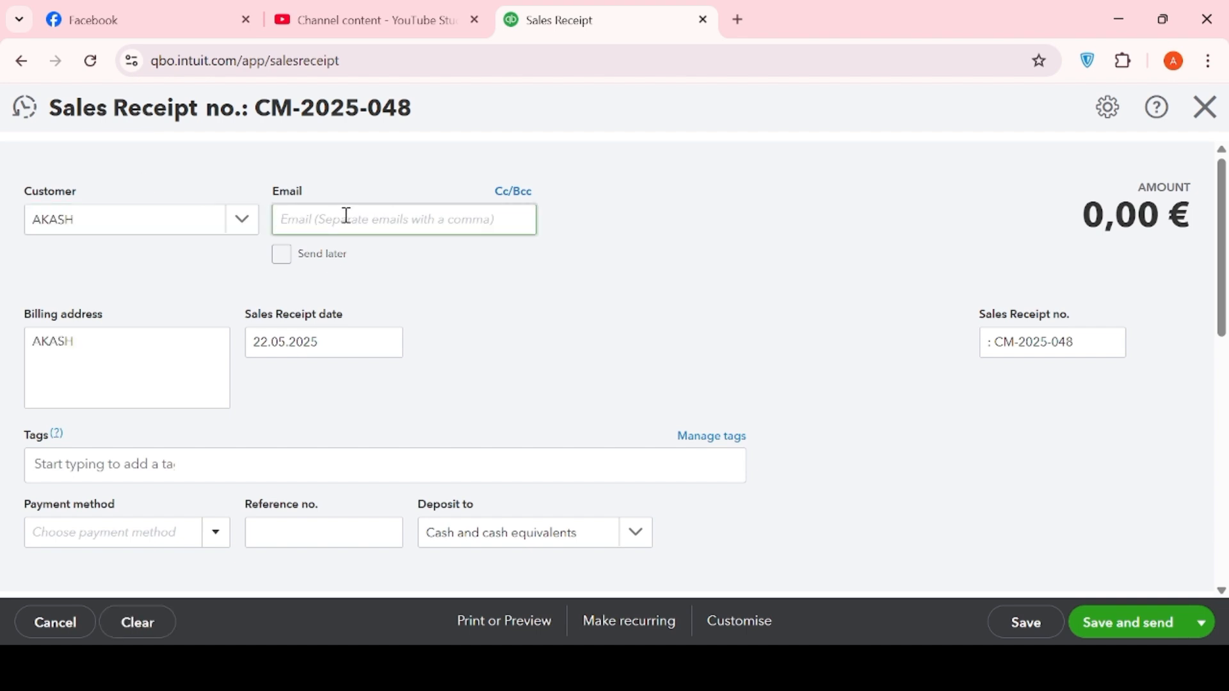
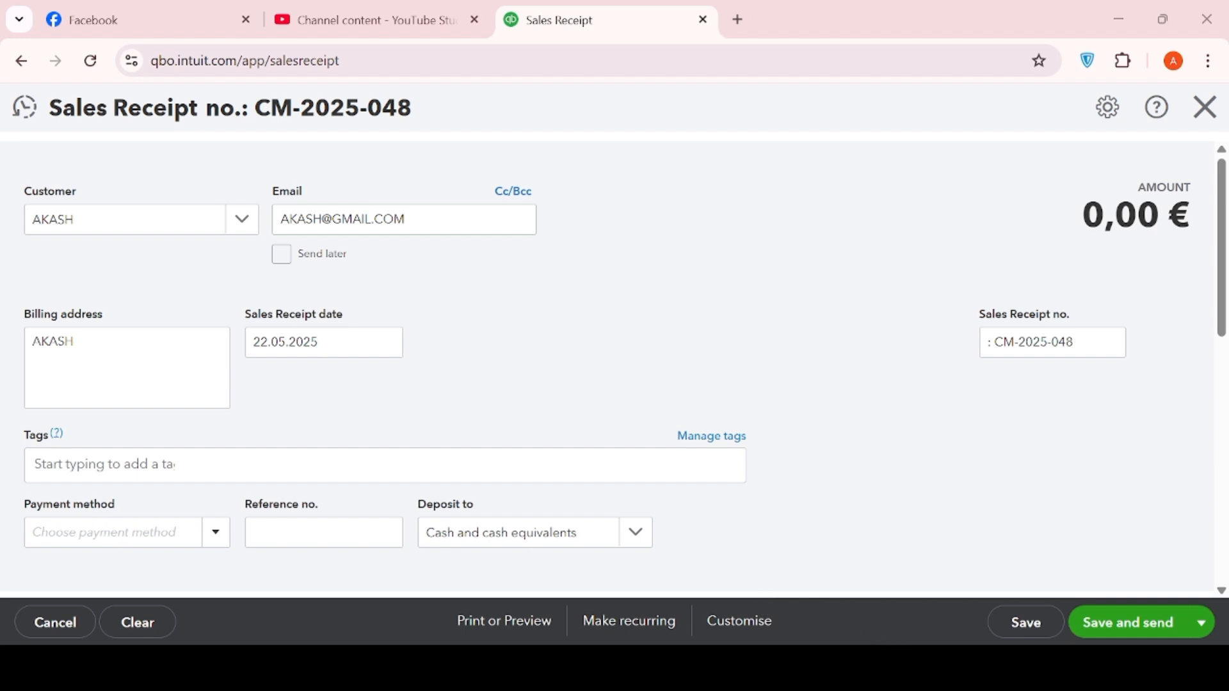
- Change the receipt date from 22.05.2025 to 30 April 2025 using the calendar
click(386, 346)
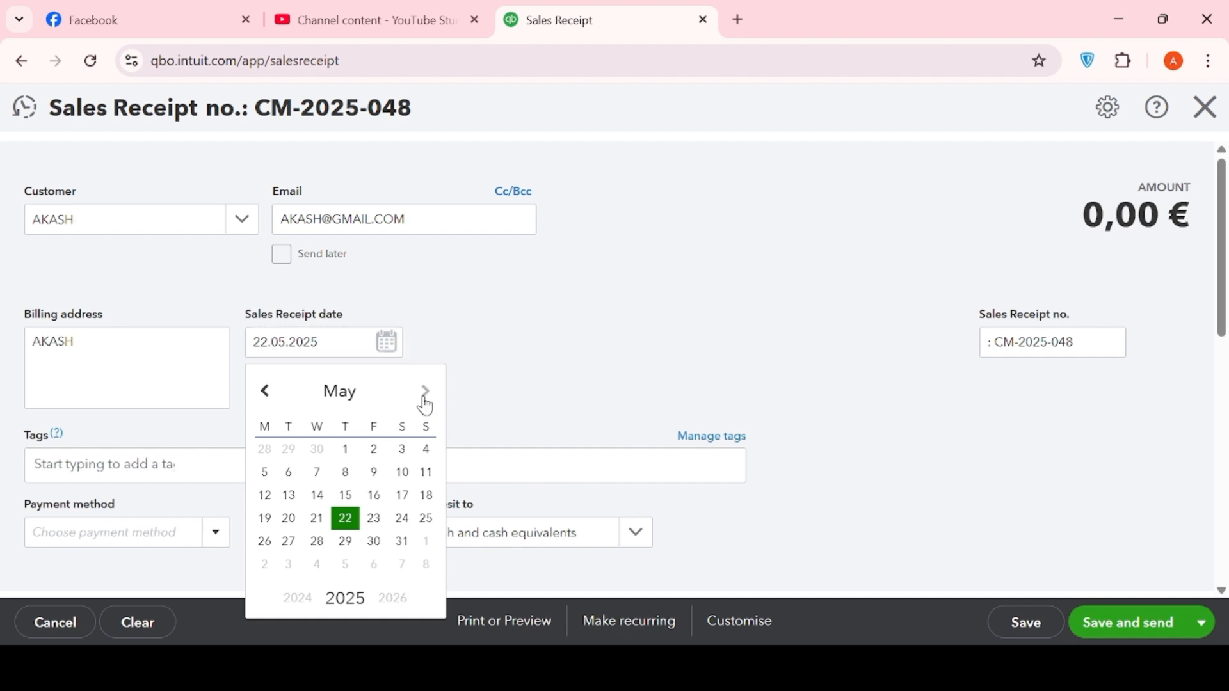
click(265, 392)
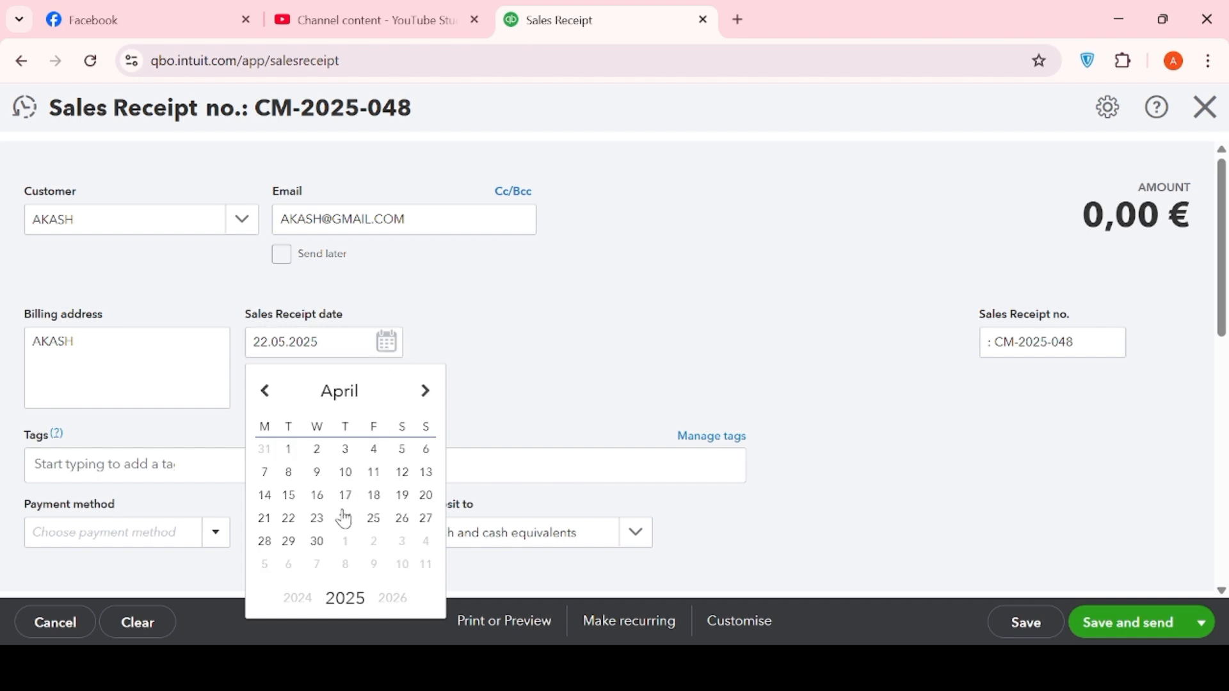
click(319, 542)
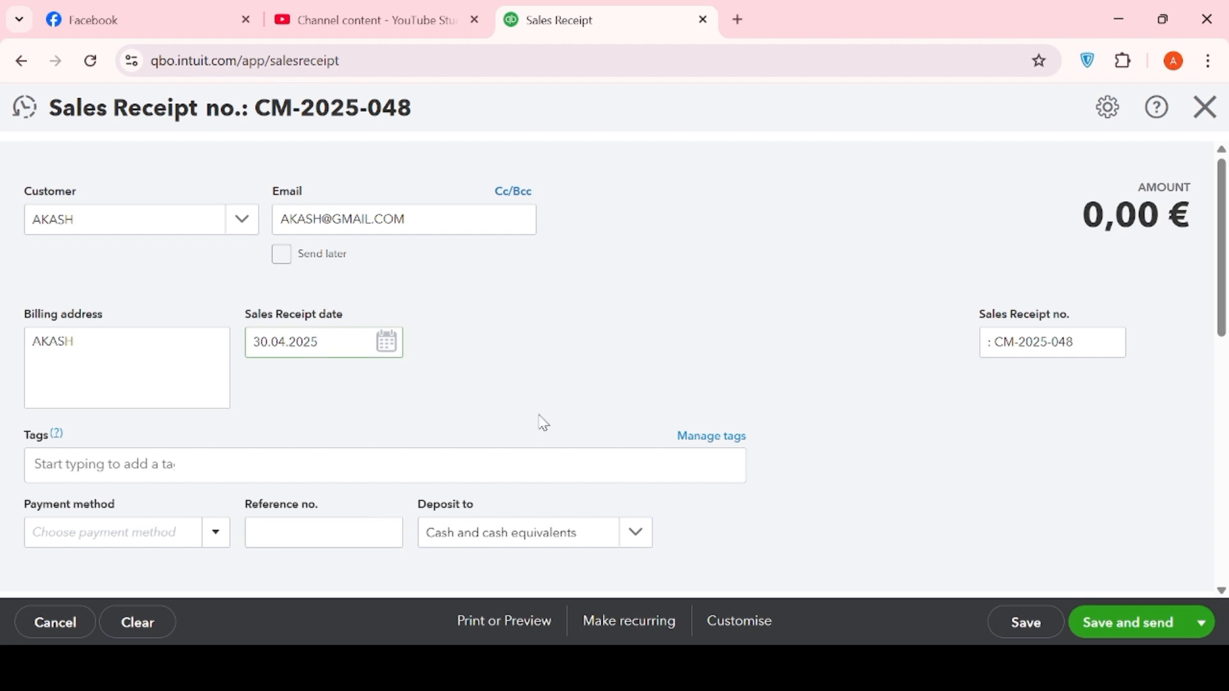
scroll(627, 348, down, 3)
scroll(629, 348, down, 3)
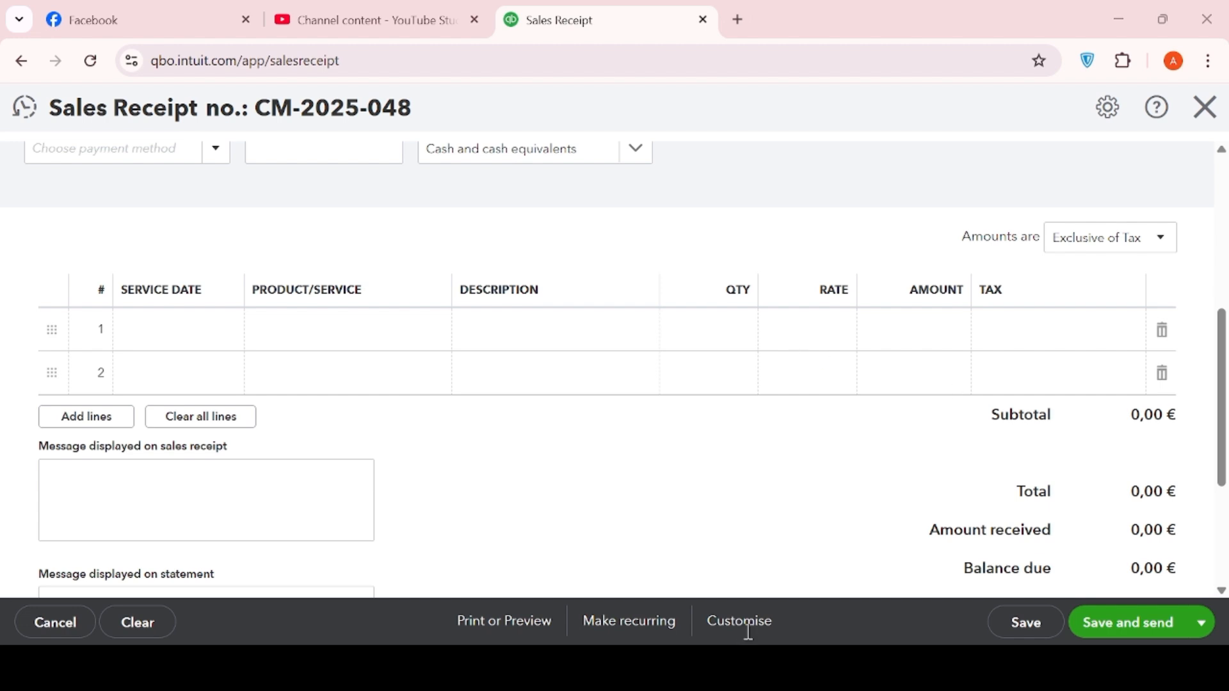
- Set the first line to the Services item with description 'salon service'
scroll(296, 499, up, 3)
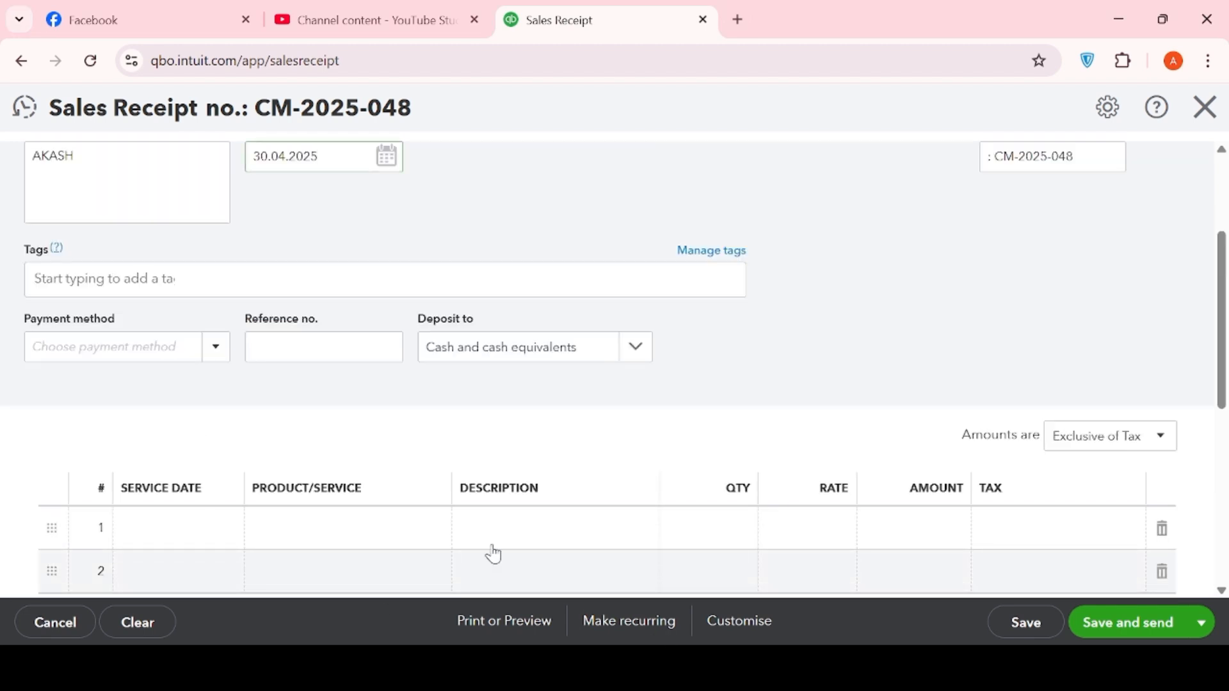
click(392, 544)
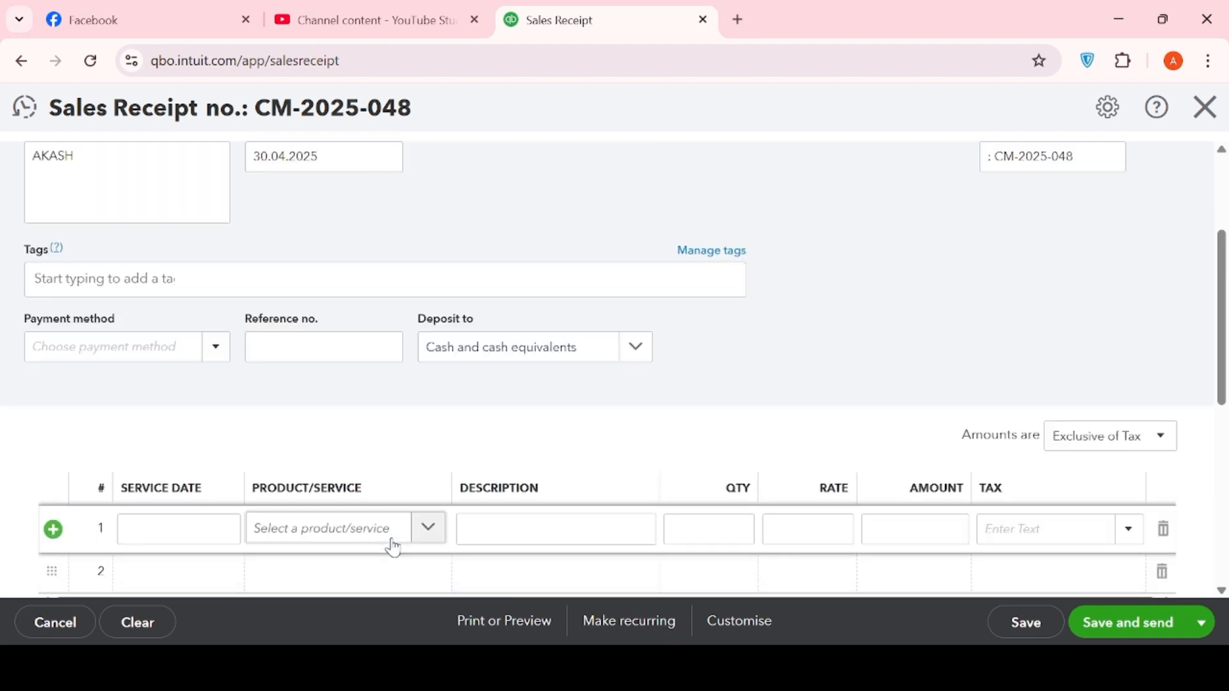
click(425, 527)
click(334, 413)
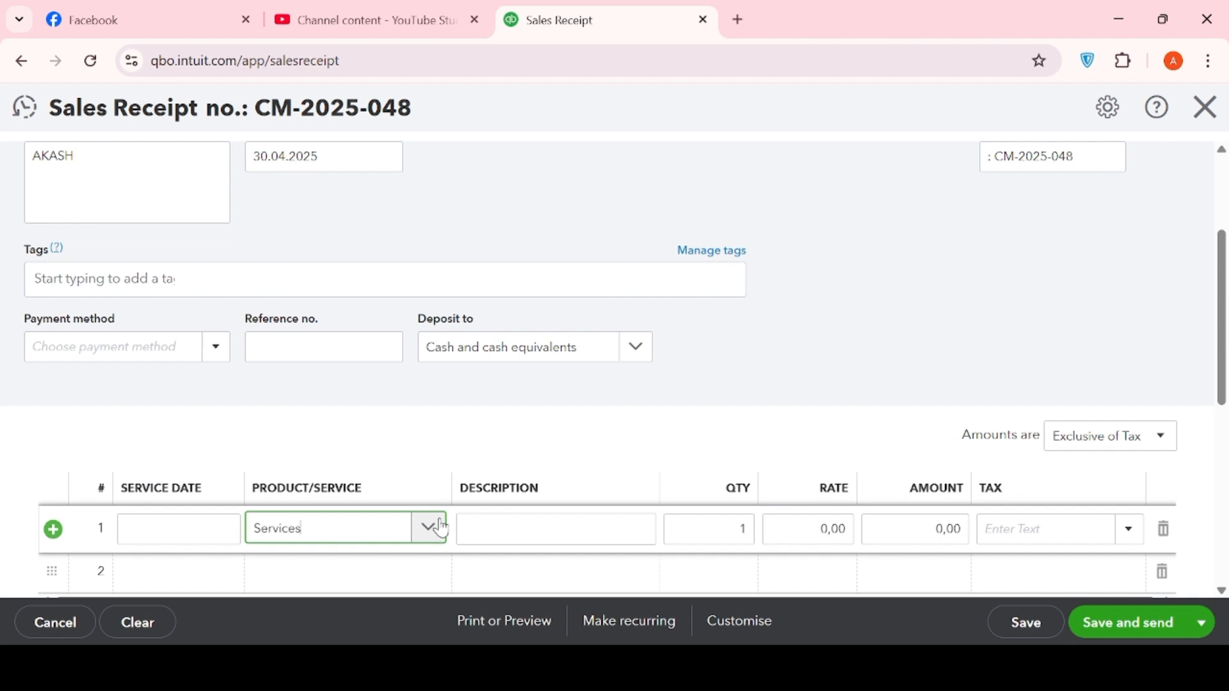
click(493, 525)
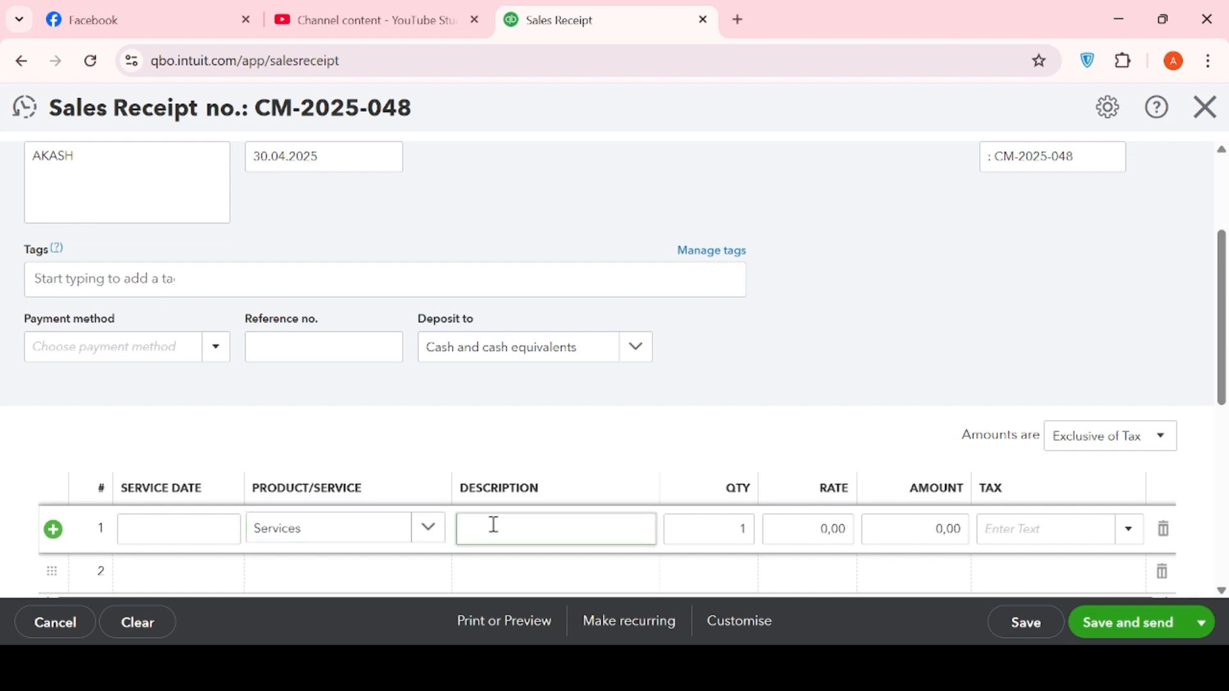
text(salon service)
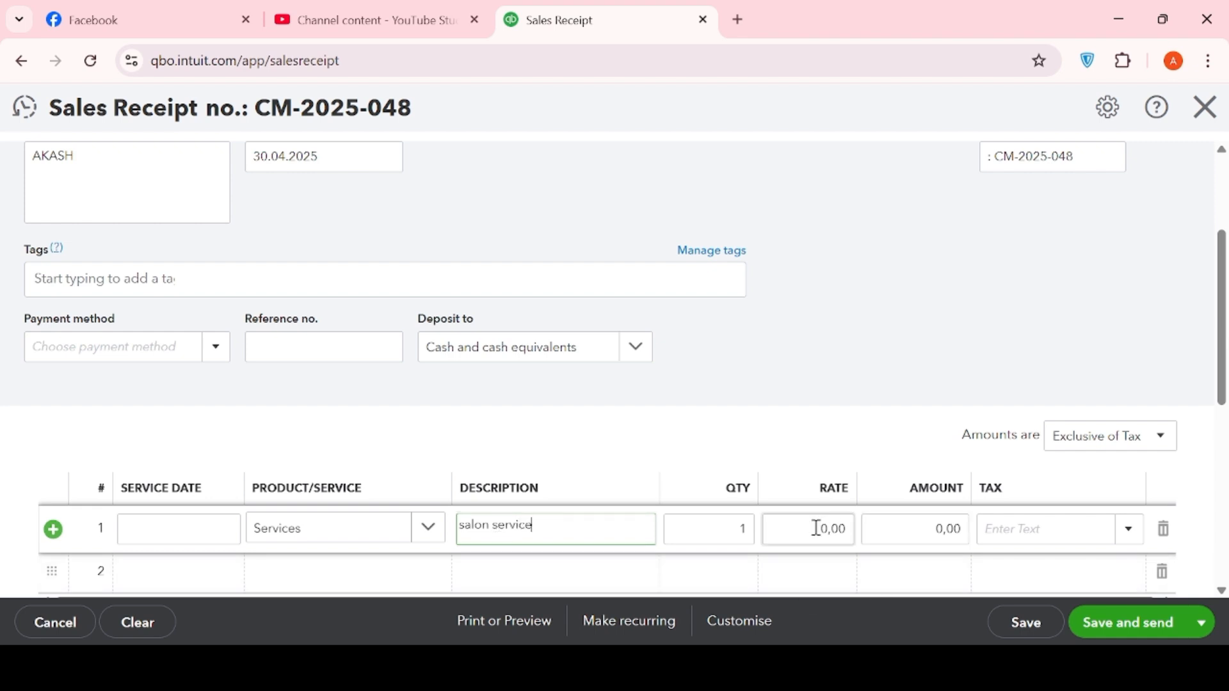
- Give the salon service line a rate of 9000 and mark it 'extempt' from tax
click(816, 529)
key(BackSpace)
text(9000)
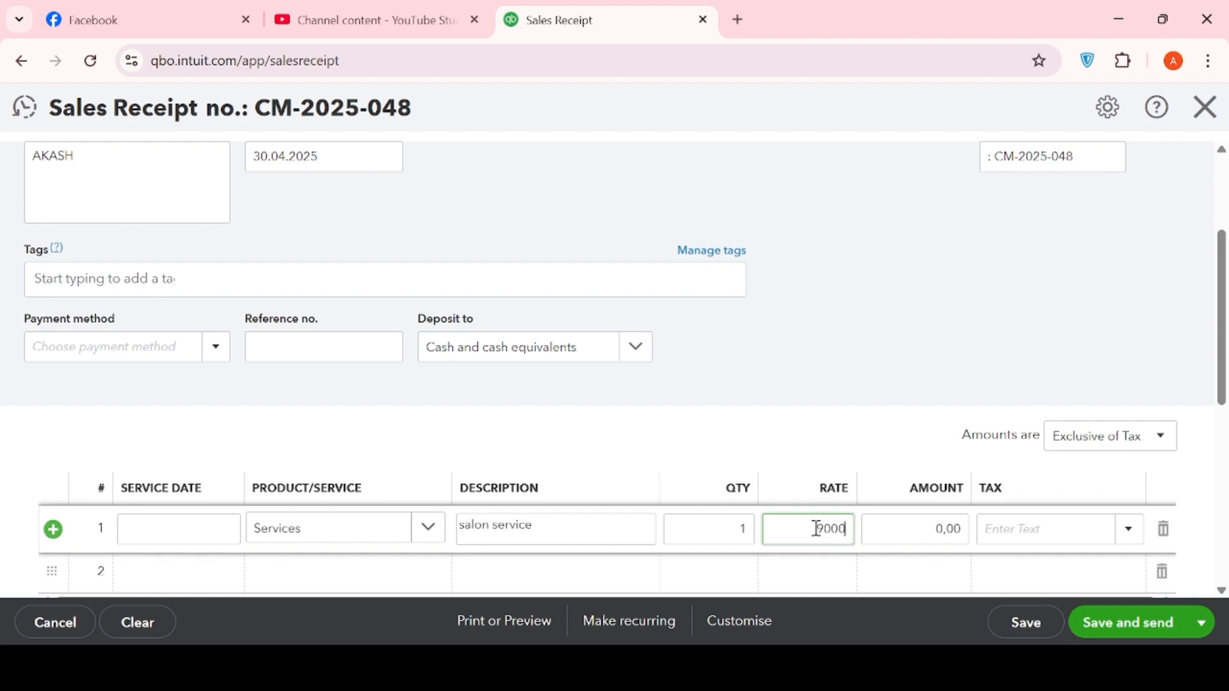
click(1130, 536)
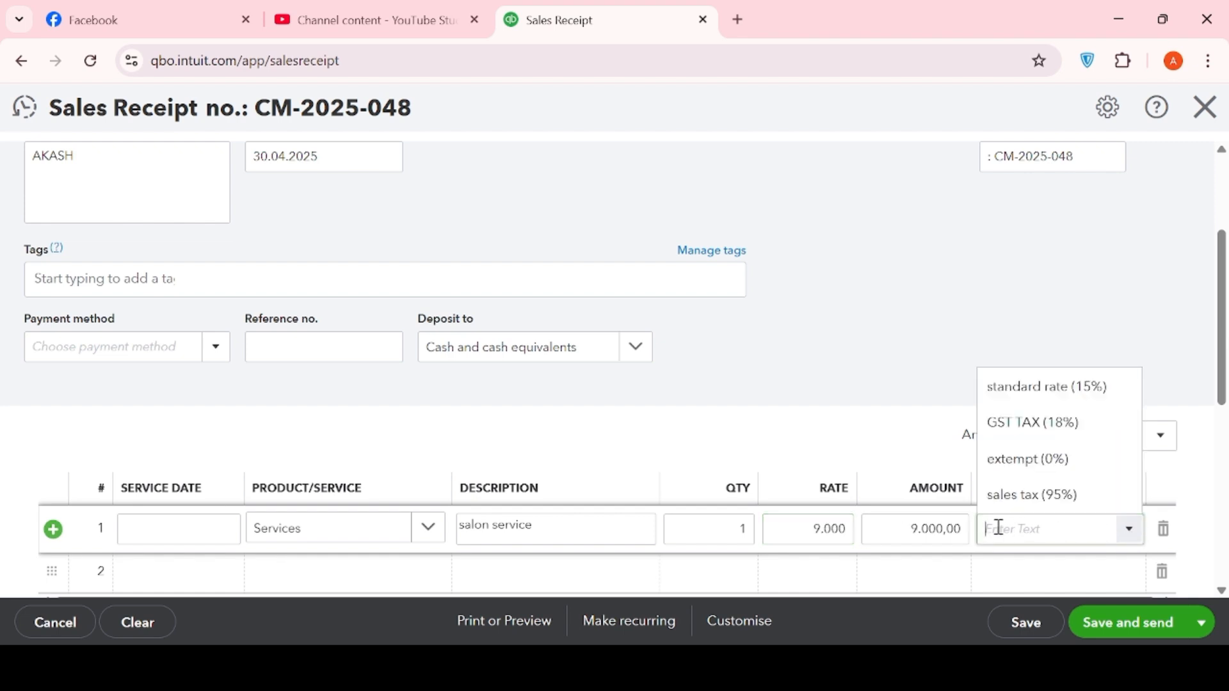
scroll(1005, 531, down, 1)
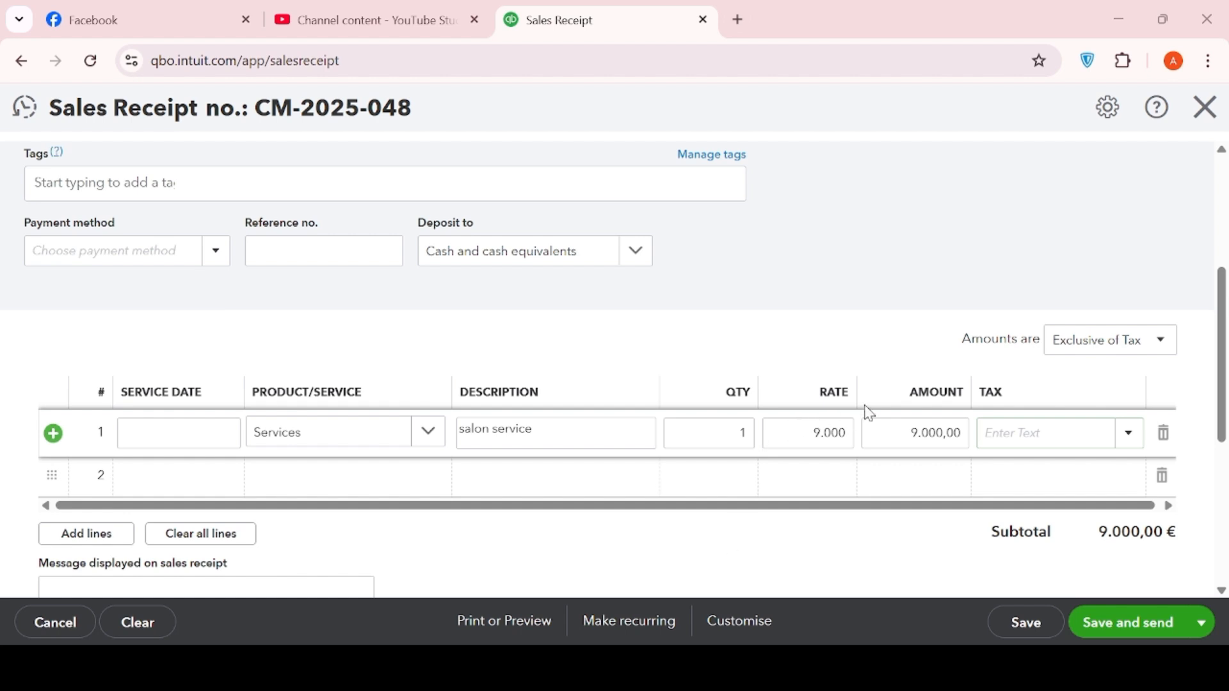
click(1130, 435)
click(1025, 543)
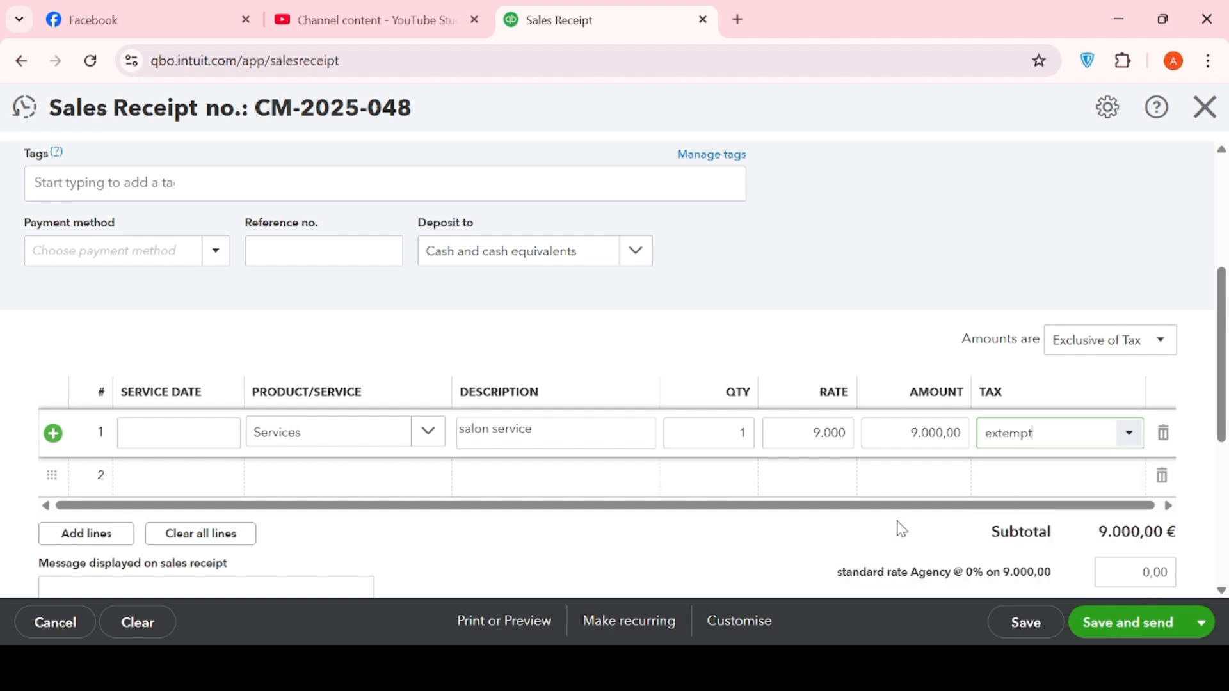
scroll(901, 529, down, 6)
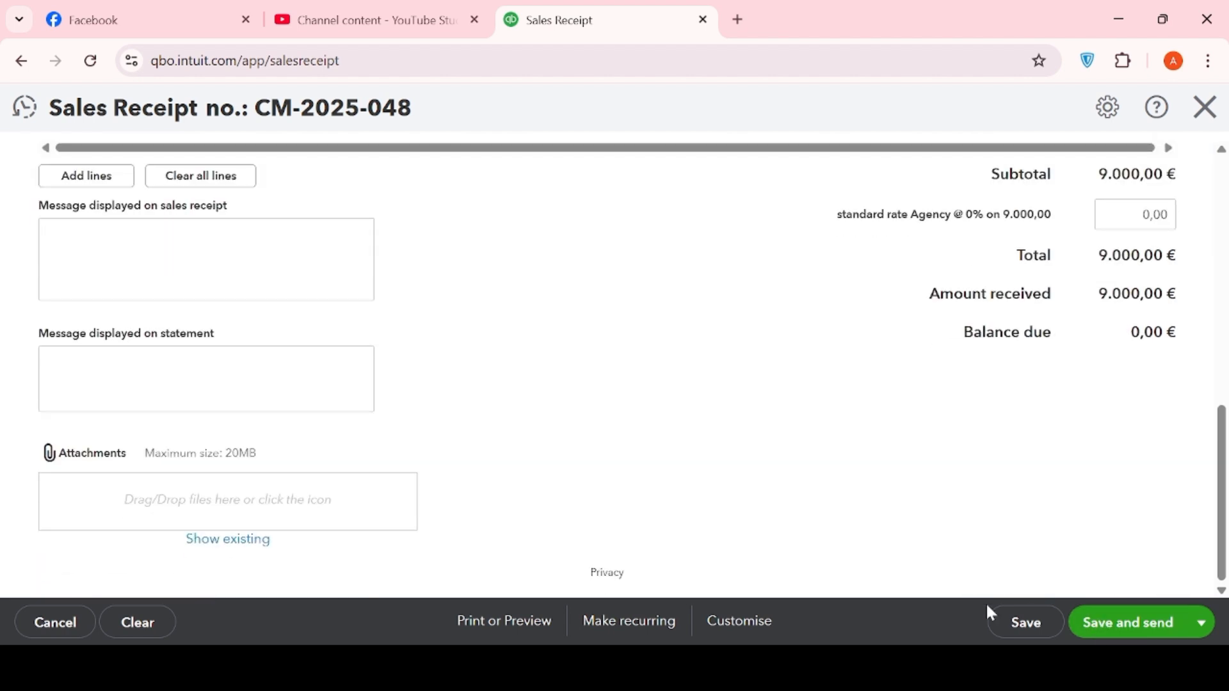
- Save receipt CM-2025-048 for 9.000,00 €, confirming past the filed tax-return warning
click(1032, 632)
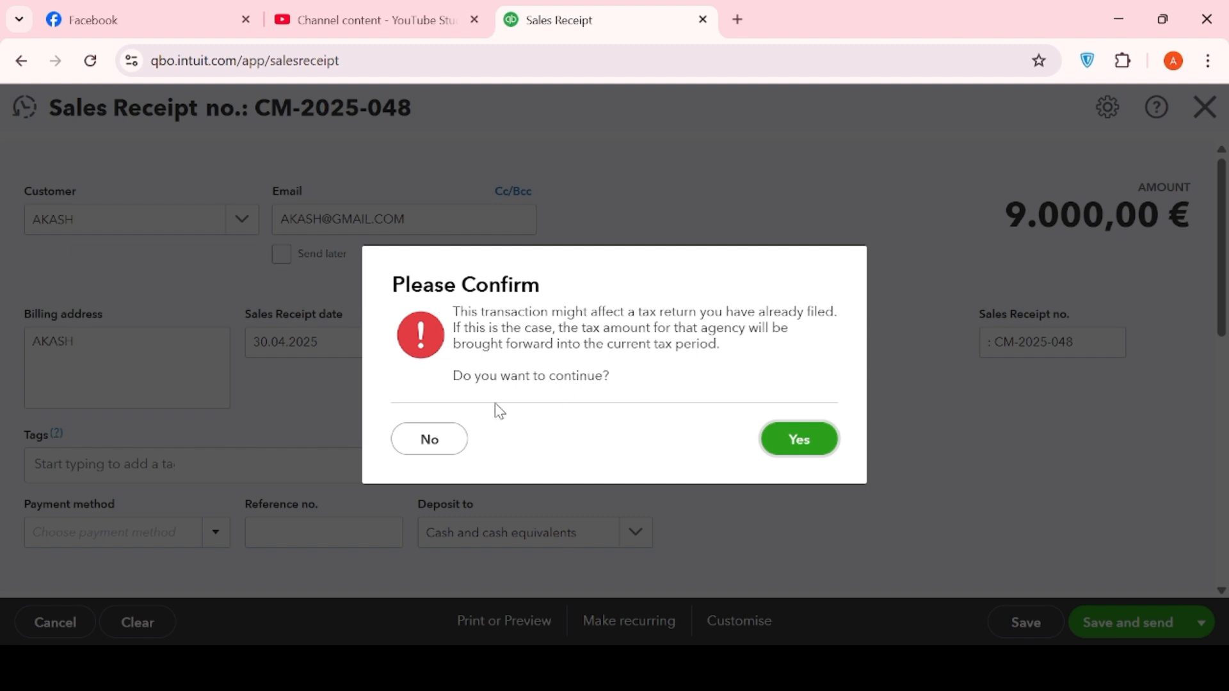
click(825, 455)
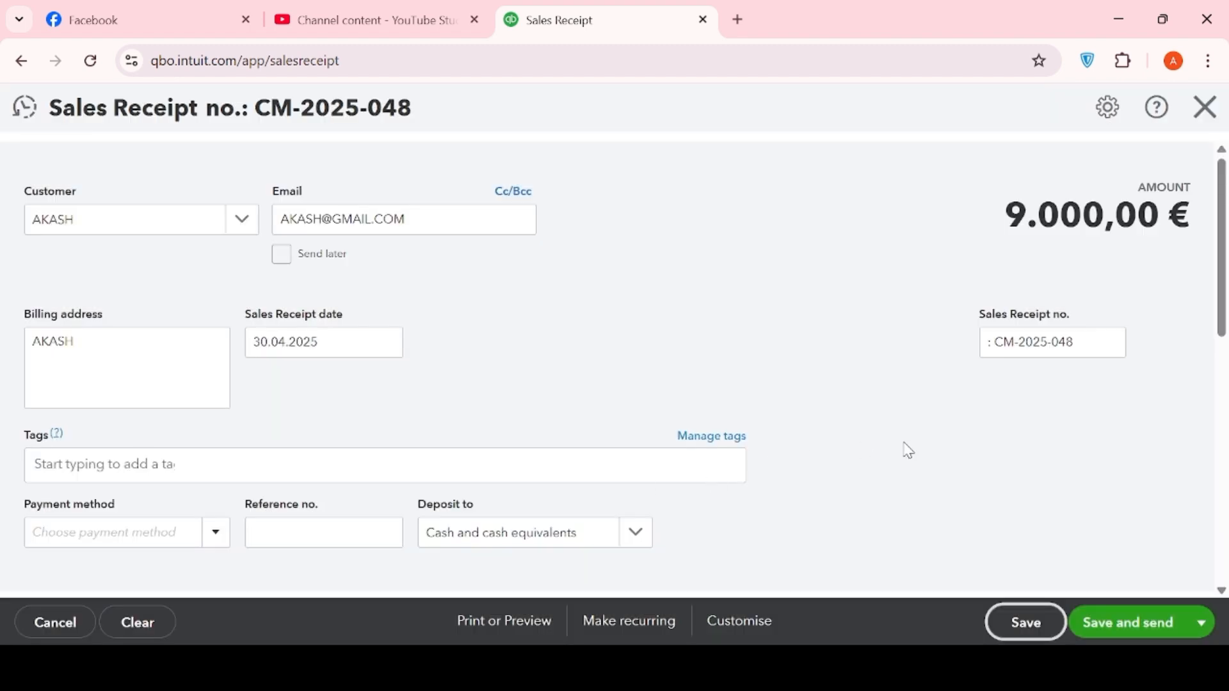
scroll(914, 451, down, 5)
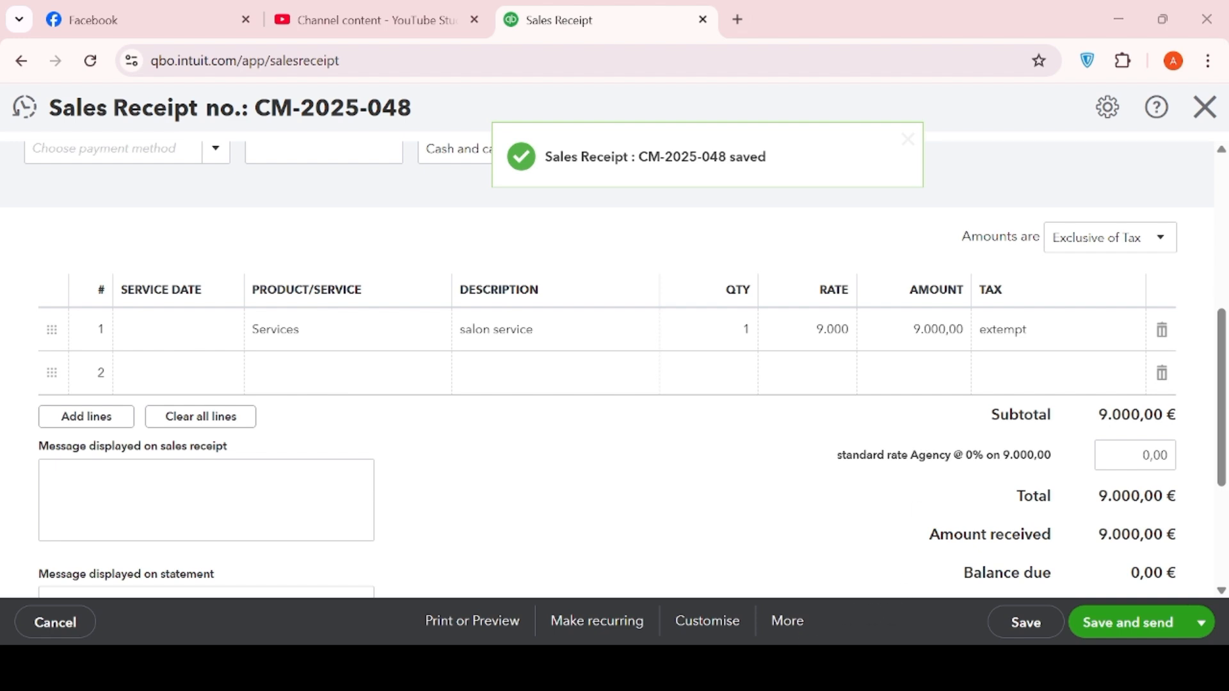
scroll(640, 384, up, 6)
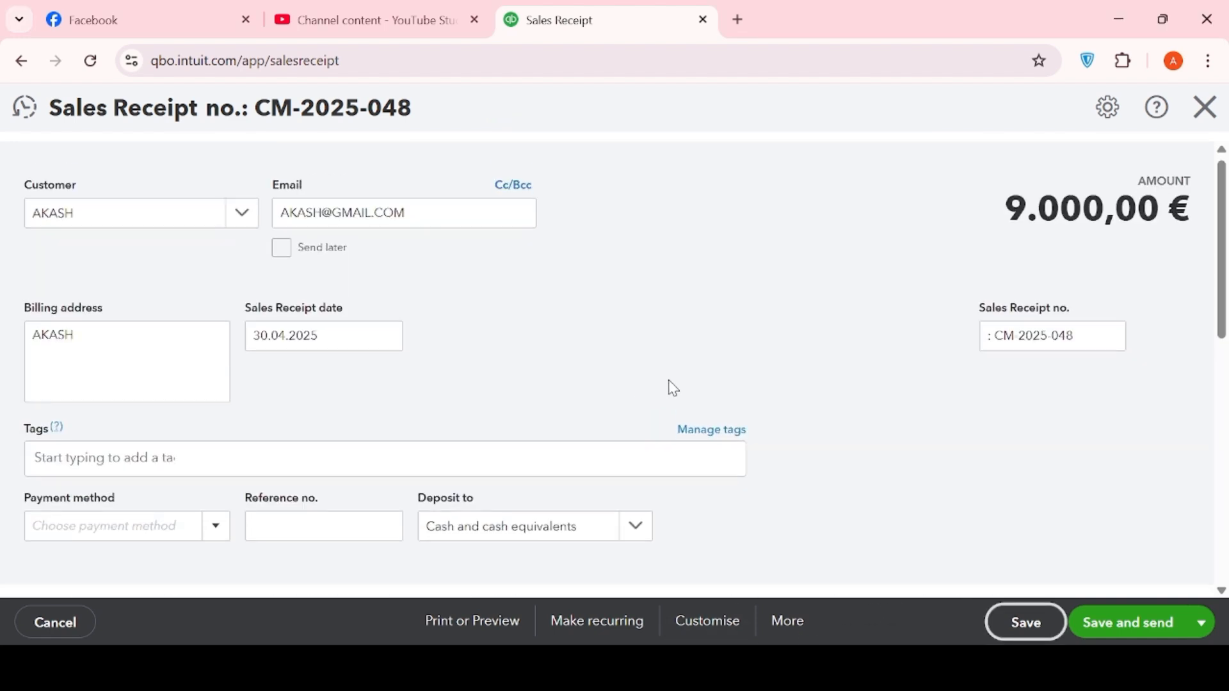
scroll(672, 388, down, 8)
scroll(673, 388, up, 5)
scroll(674, 388, up, 3)
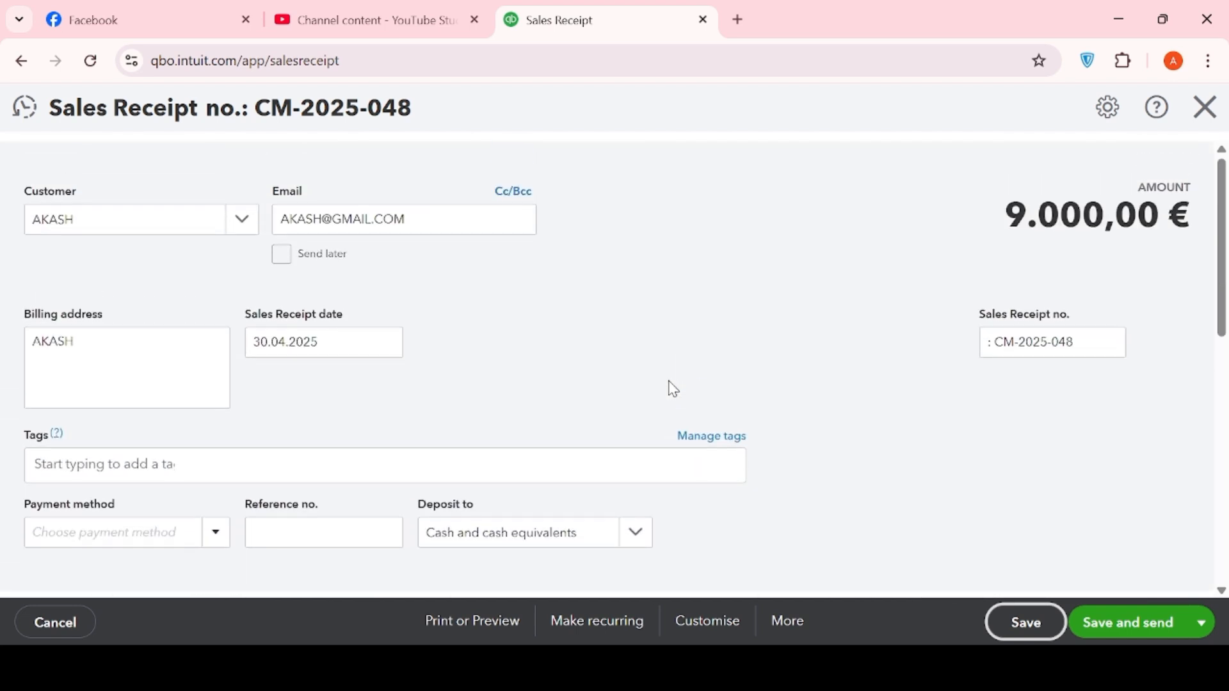
scroll(673, 388, down, 5)
scroll(670, 389, down, 4)
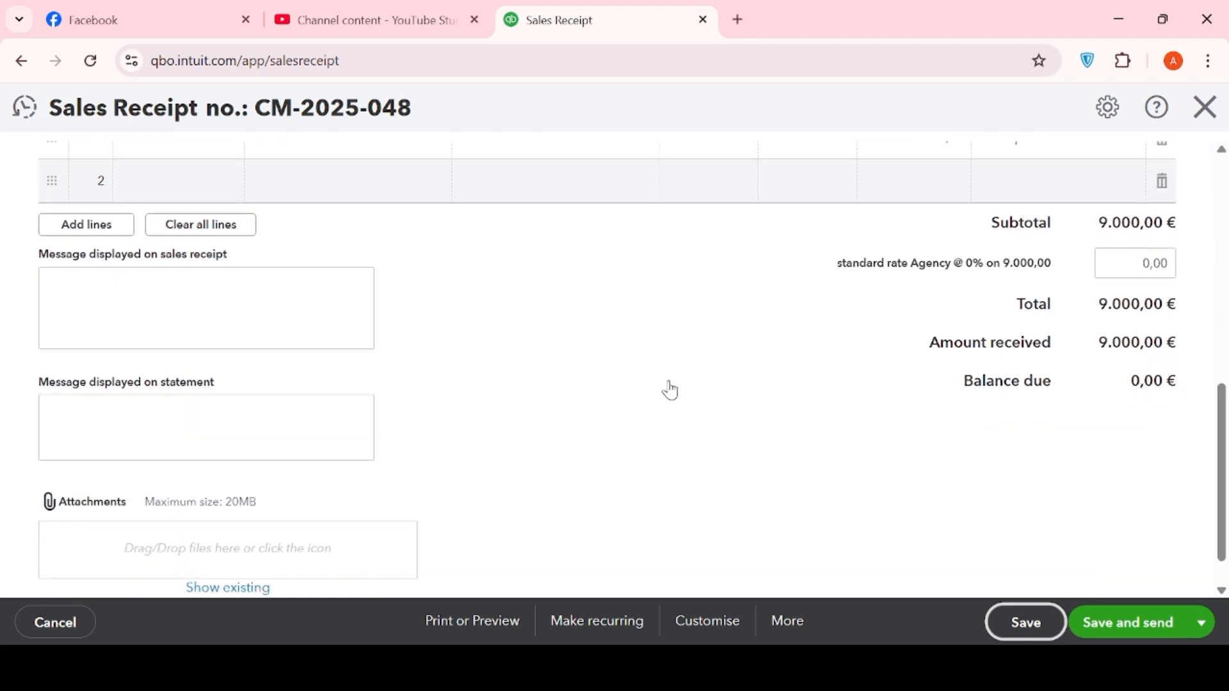
scroll(670, 389, up, 7)
scroll(673, 388, up, 1)
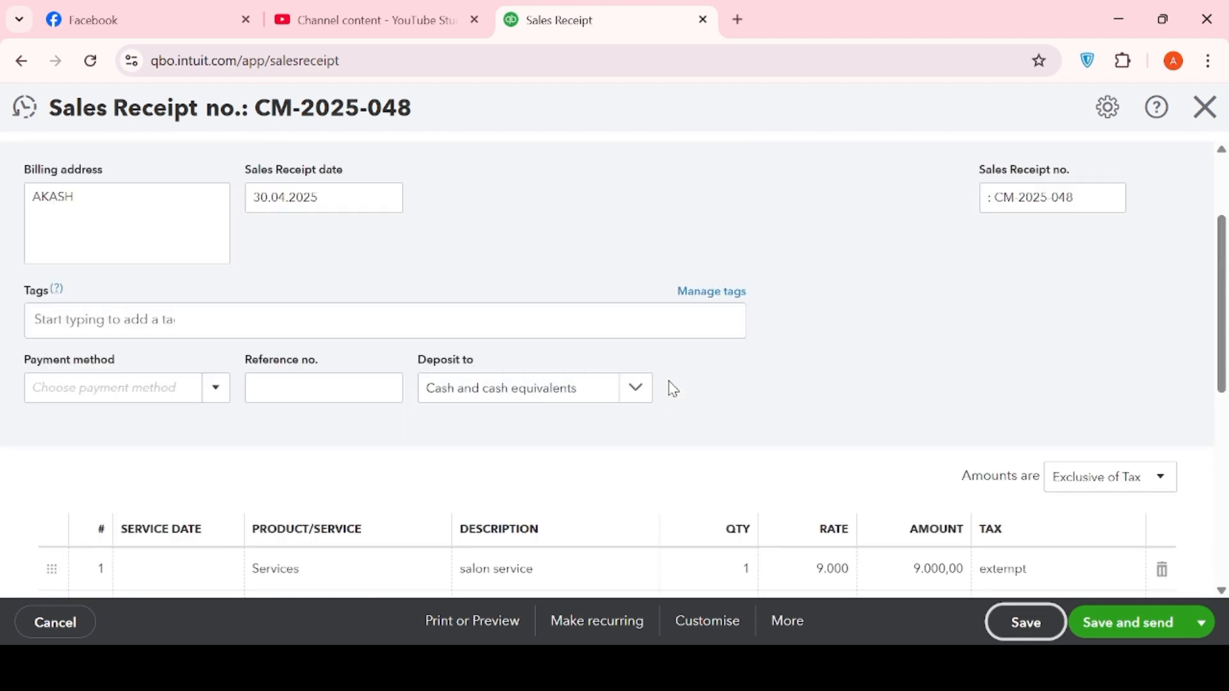
scroll(673, 389, up, 3)
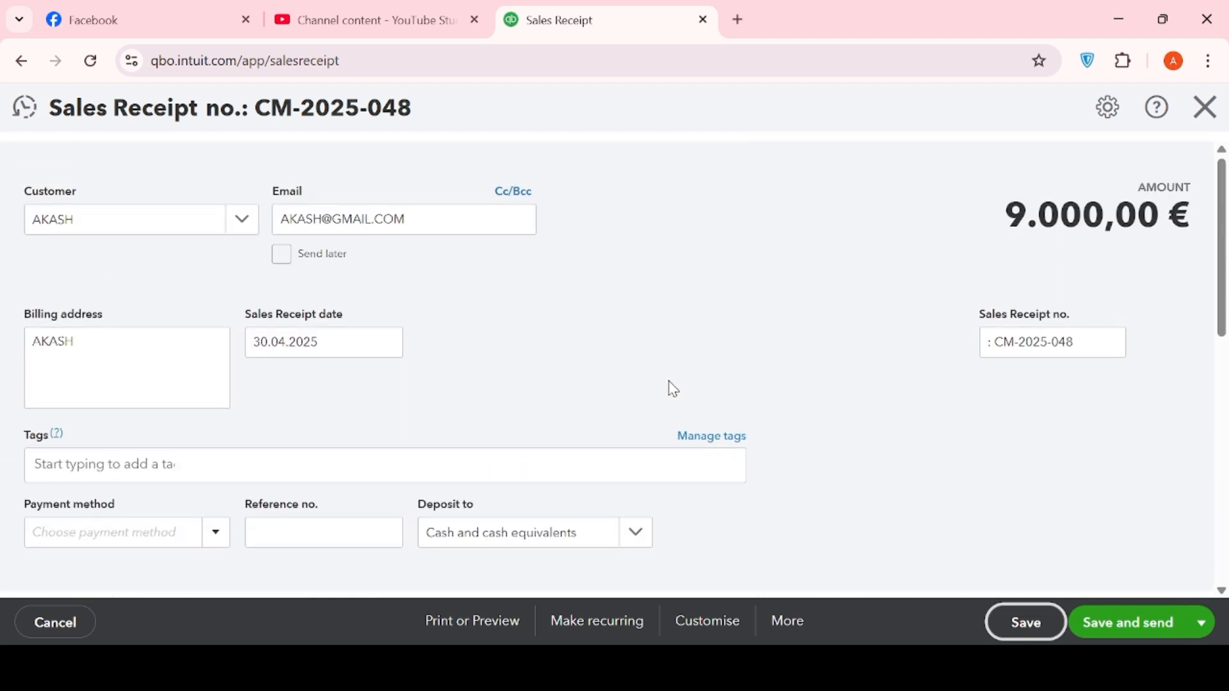
- Return to Products & services and create a new sales receipt from the + New menu
click(32, 67)
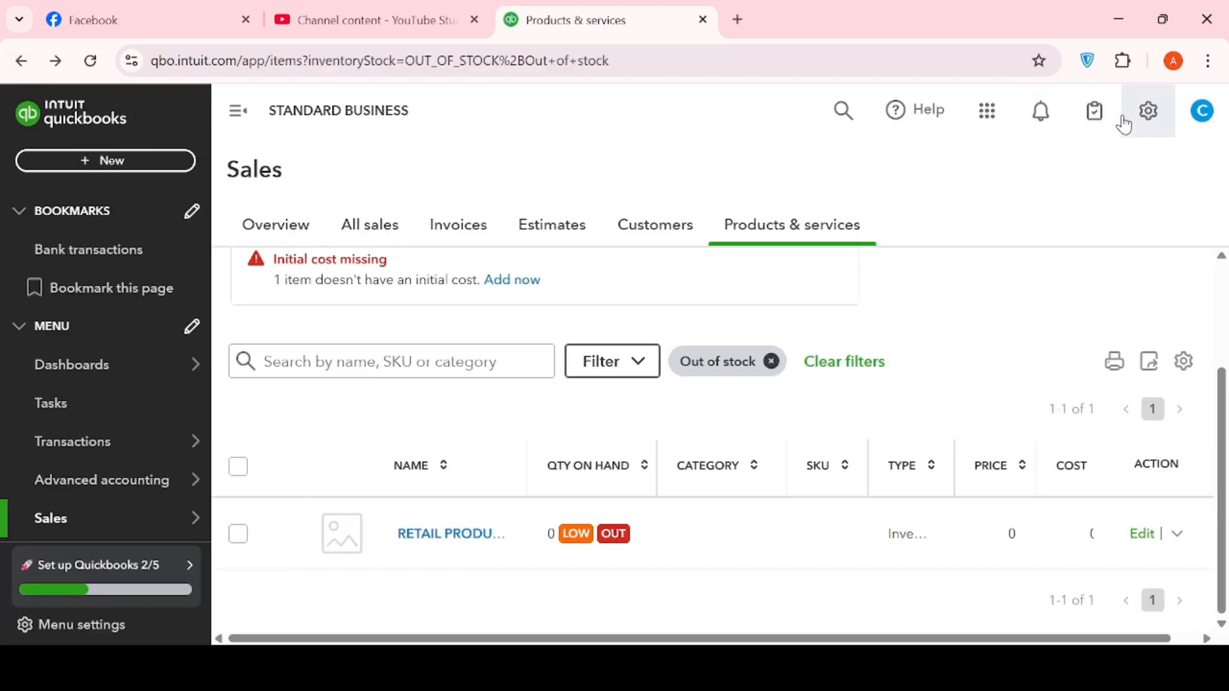
click(1134, 115)
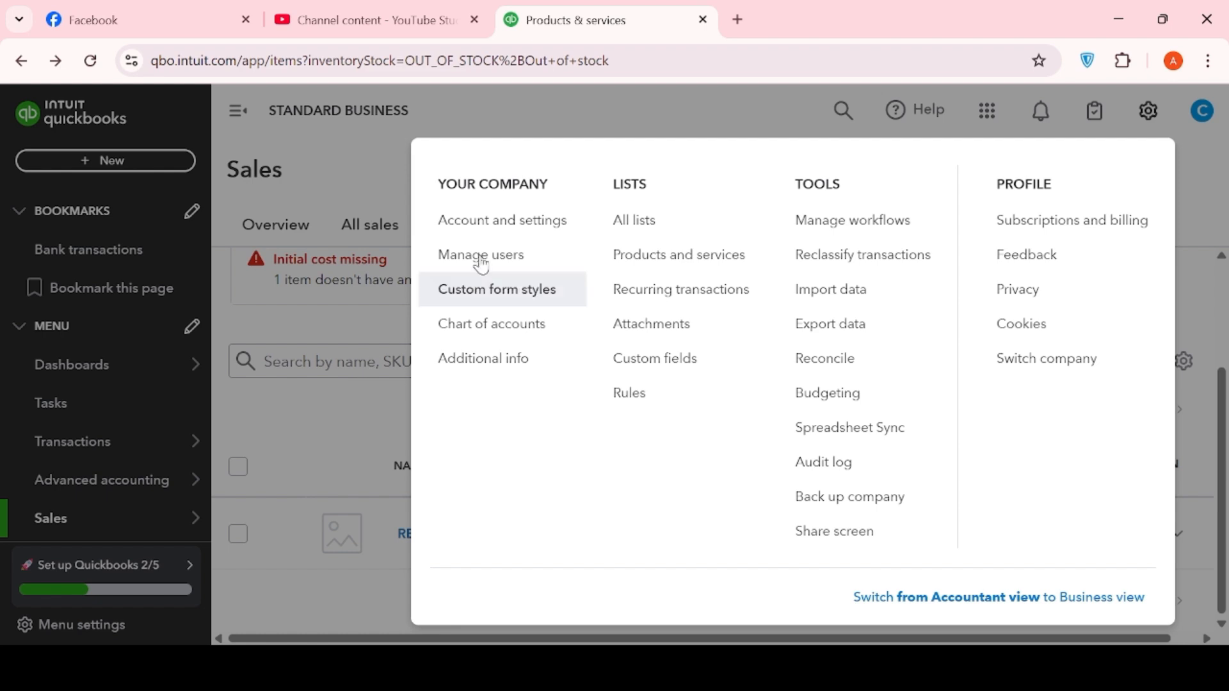
click(305, 309)
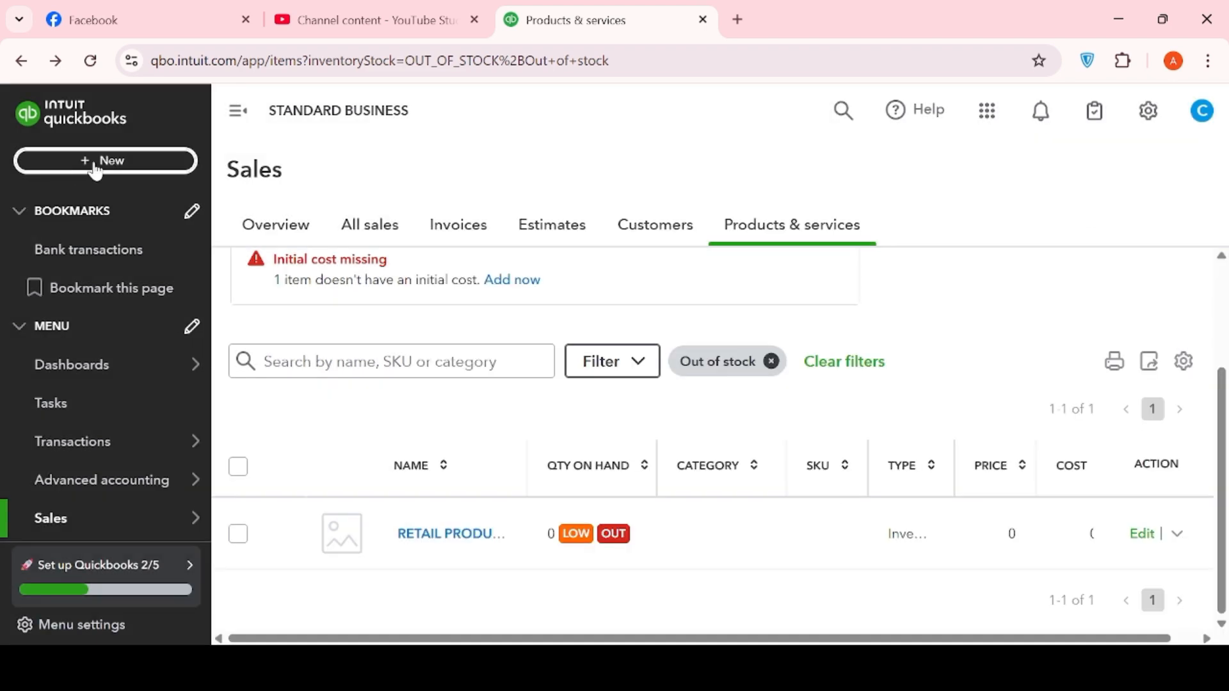
click(51, 166)
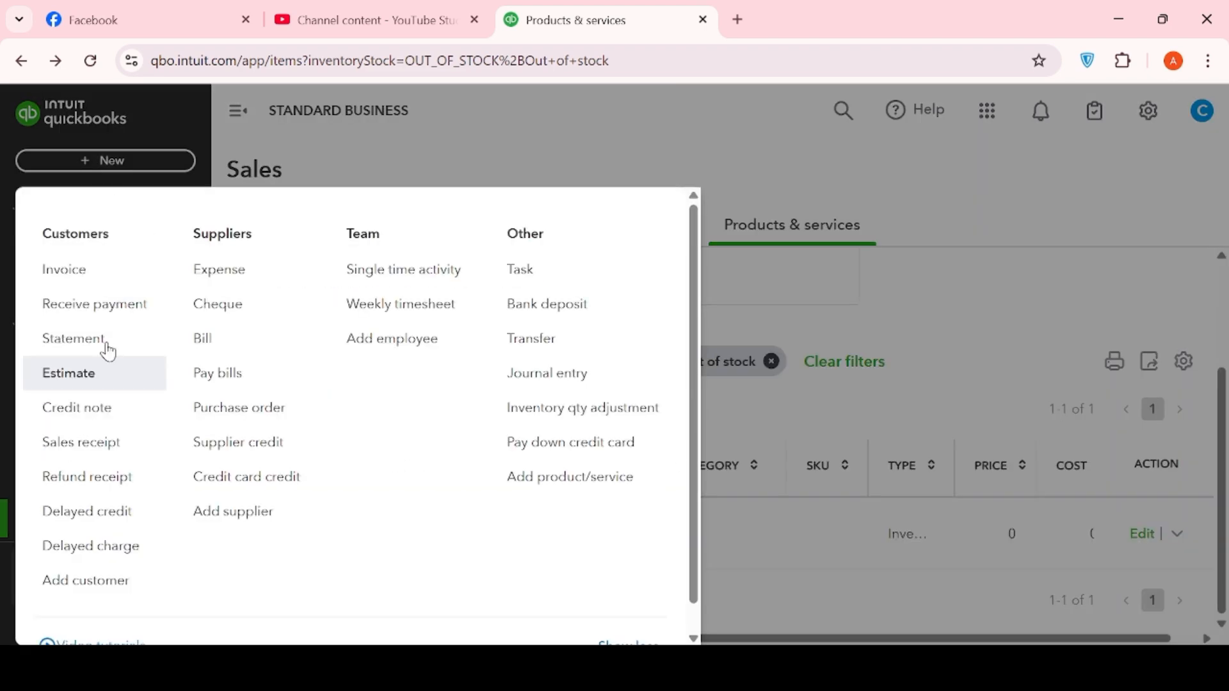
click(97, 442)
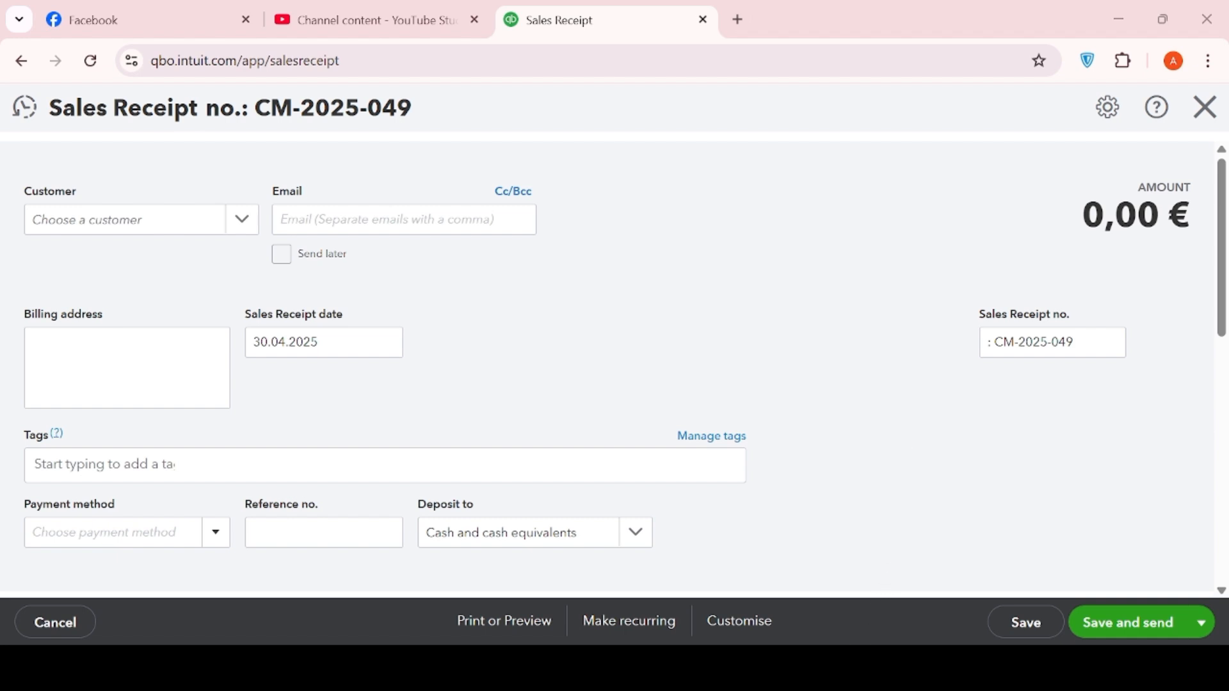
- Type the customer's name in Customer, then enter the customer's e-mail address in Email
click(96, 220)
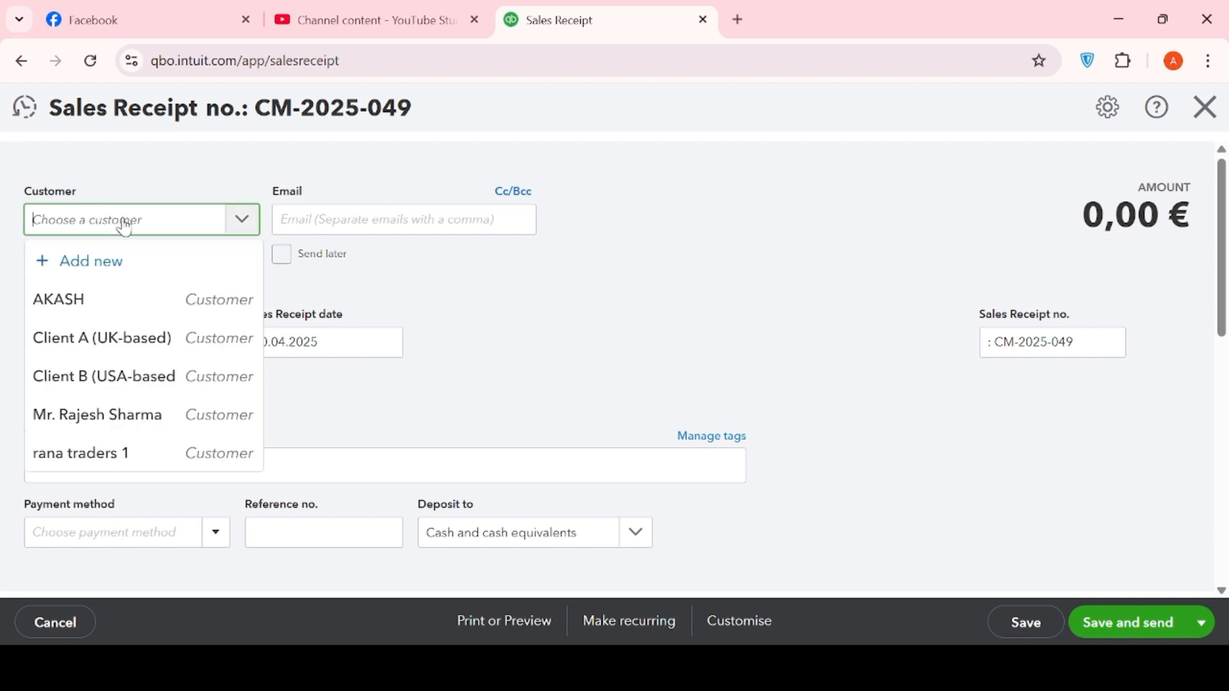
text(sagor)
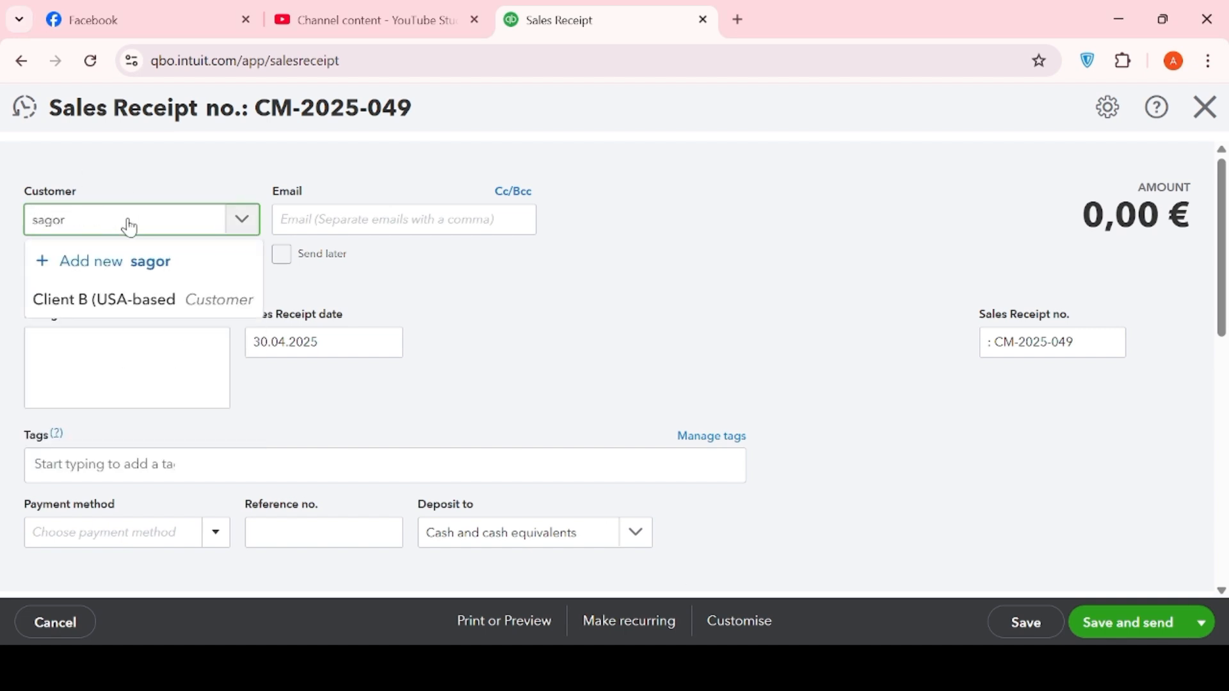
click(341, 225)
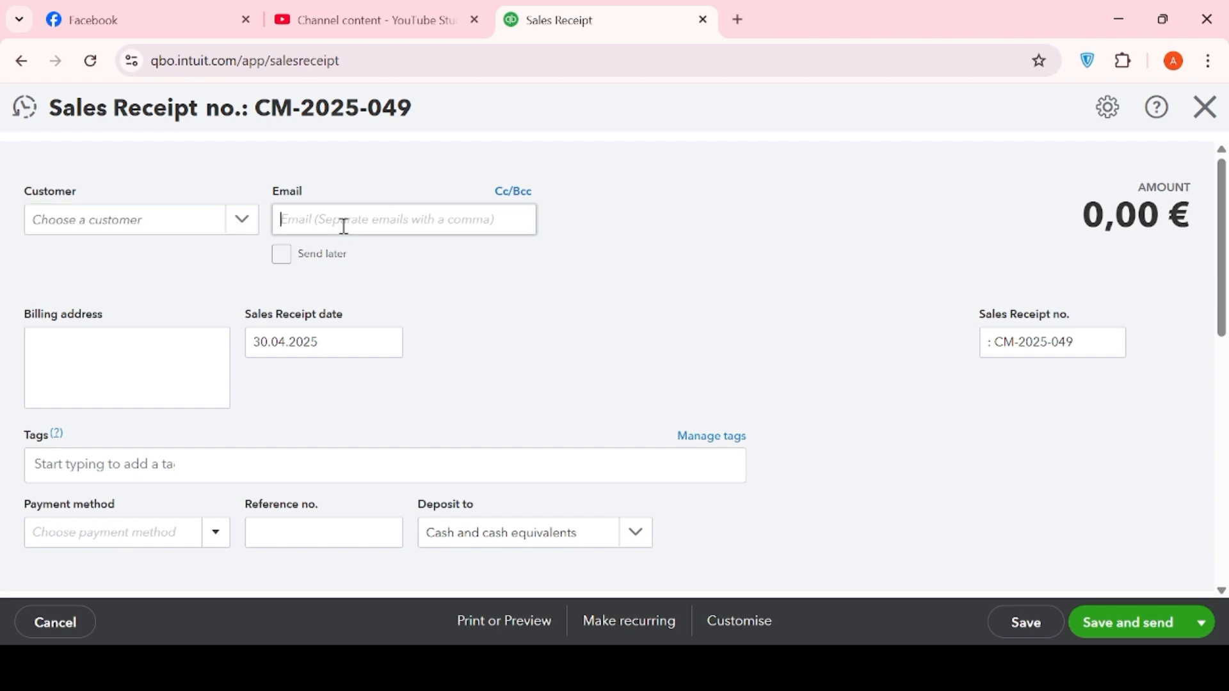
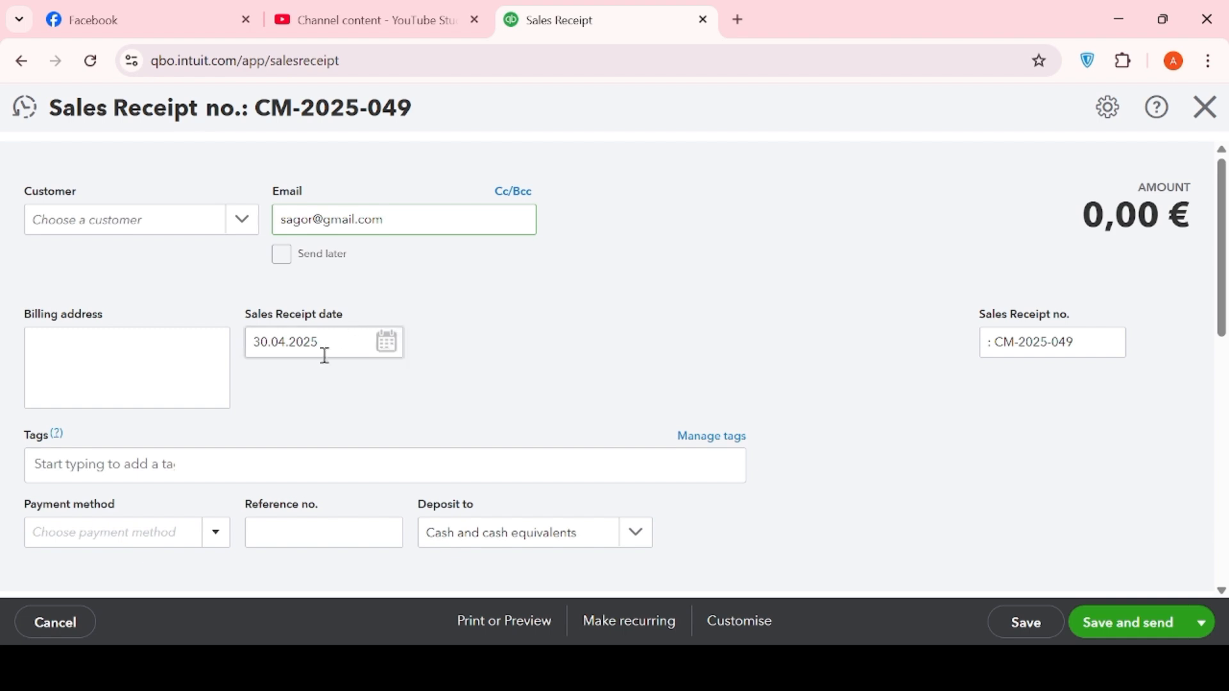
- Set the first line to the 'product' item with description 'retail product'
scroll(488, 382, down, 3)
scroll(486, 382, down, 2)
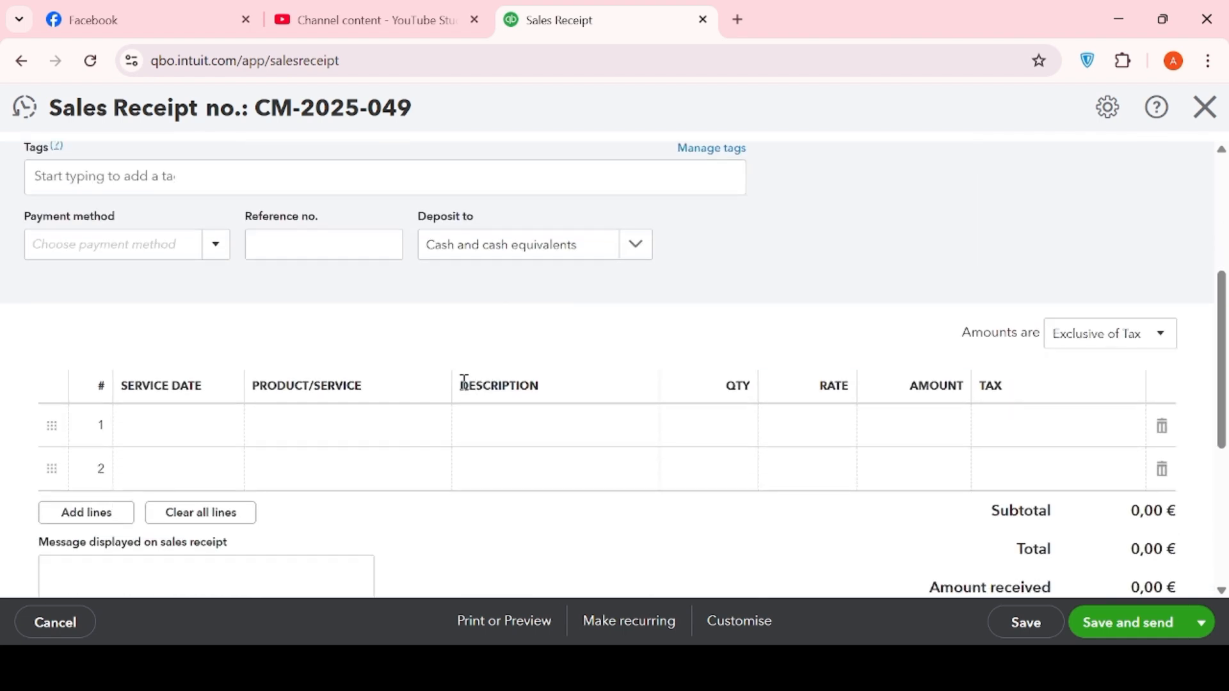
click(336, 427)
click(424, 424)
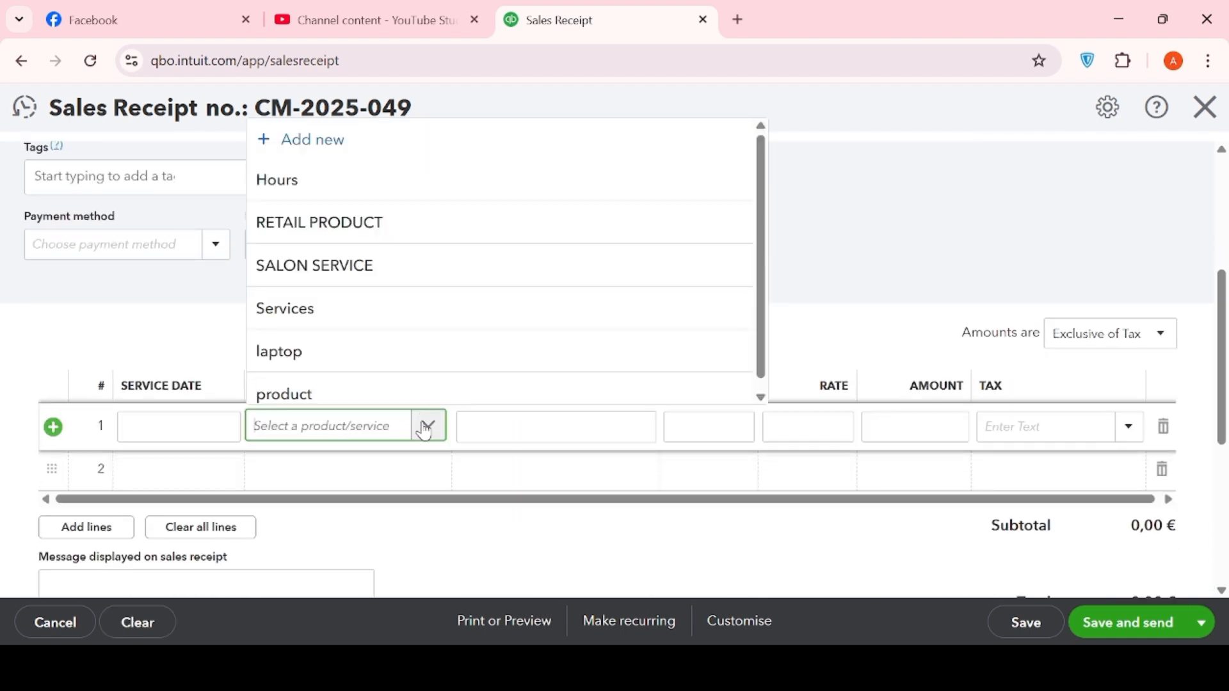
click(340, 393)
click(479, 428)
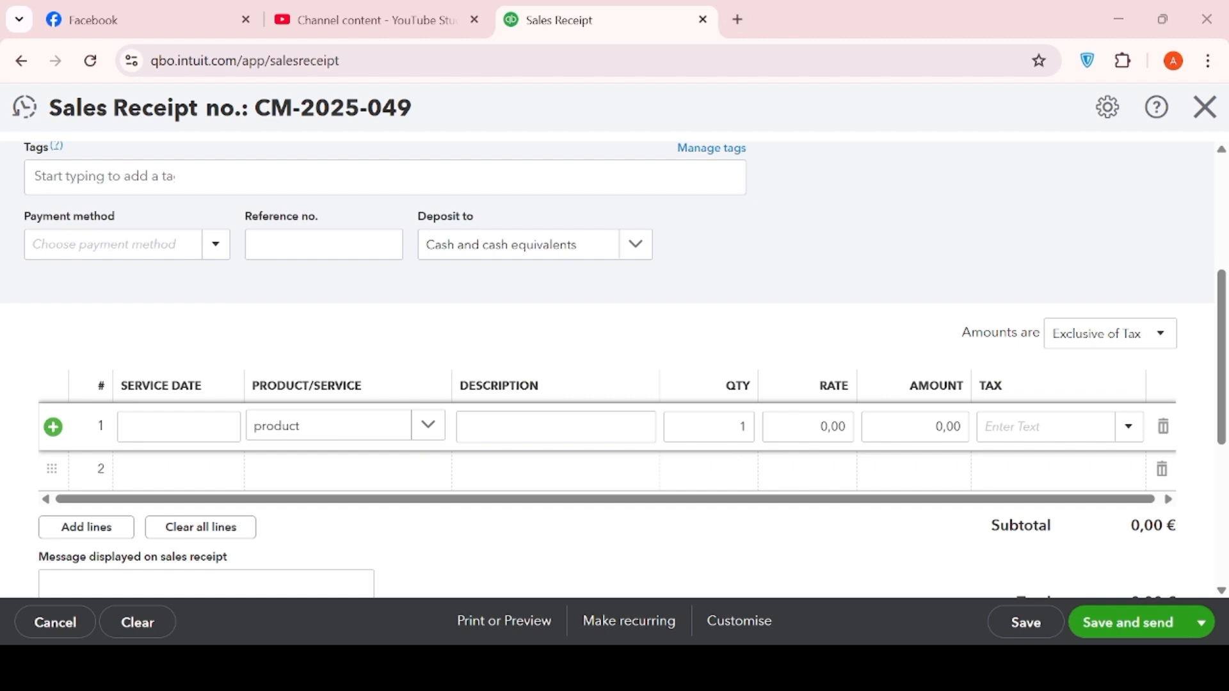
click(474, 413)
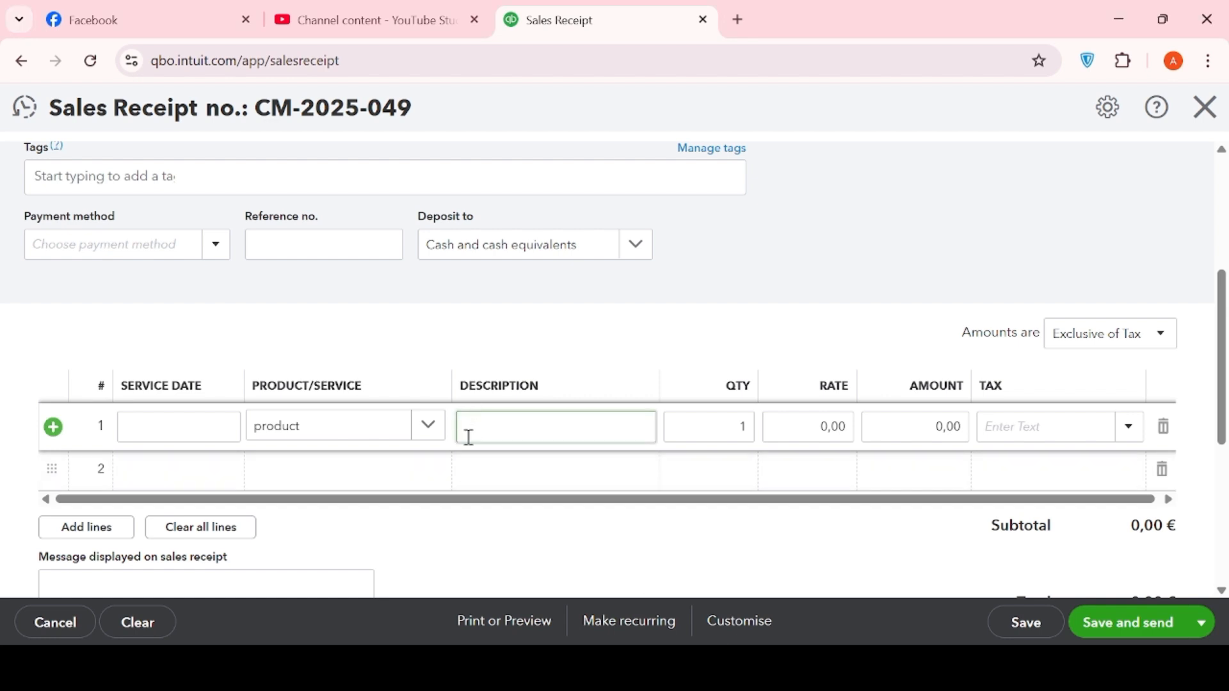
text(retail product)
- Give the line rate 1.500 with sales tax, totalling 1.642,50 €
click(809, 425)
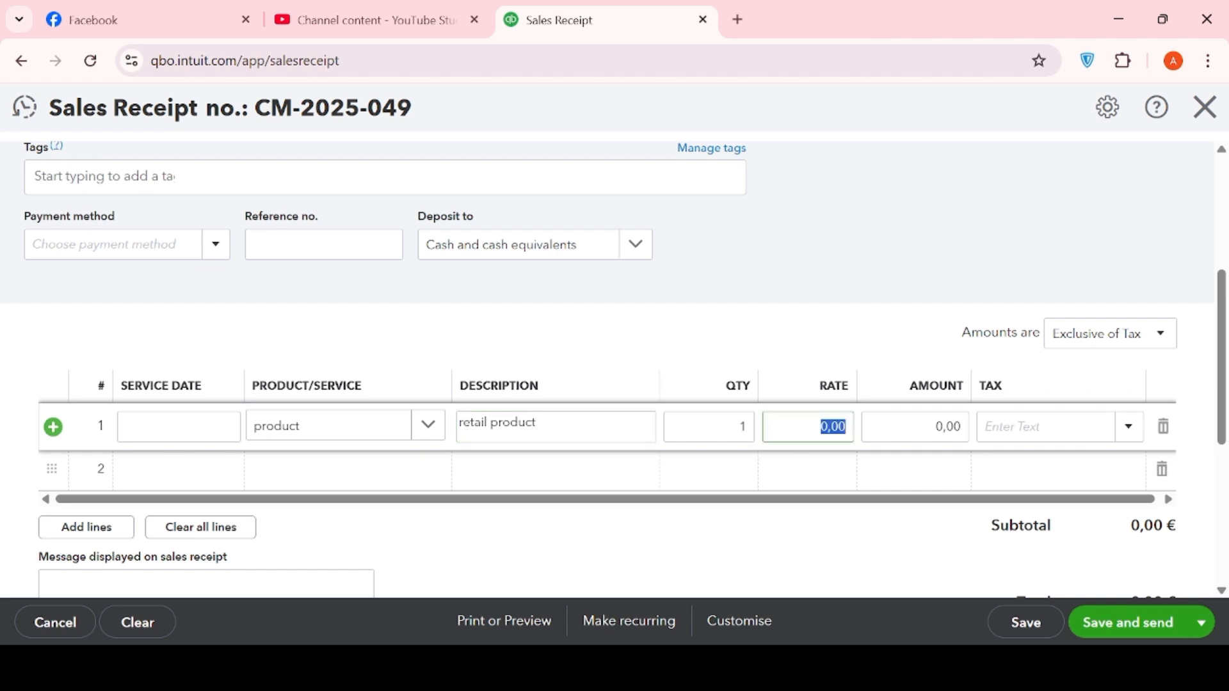
key(BackSpace)
text(500)
click(1122, 437)
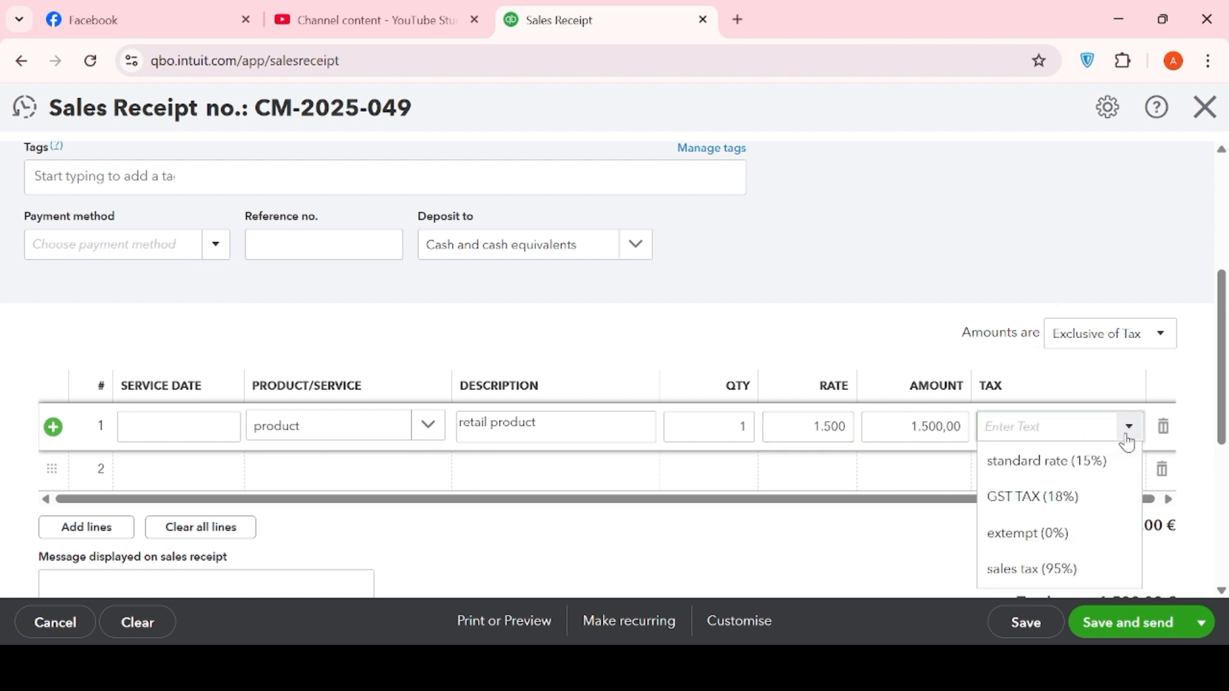
click(1024, 568)
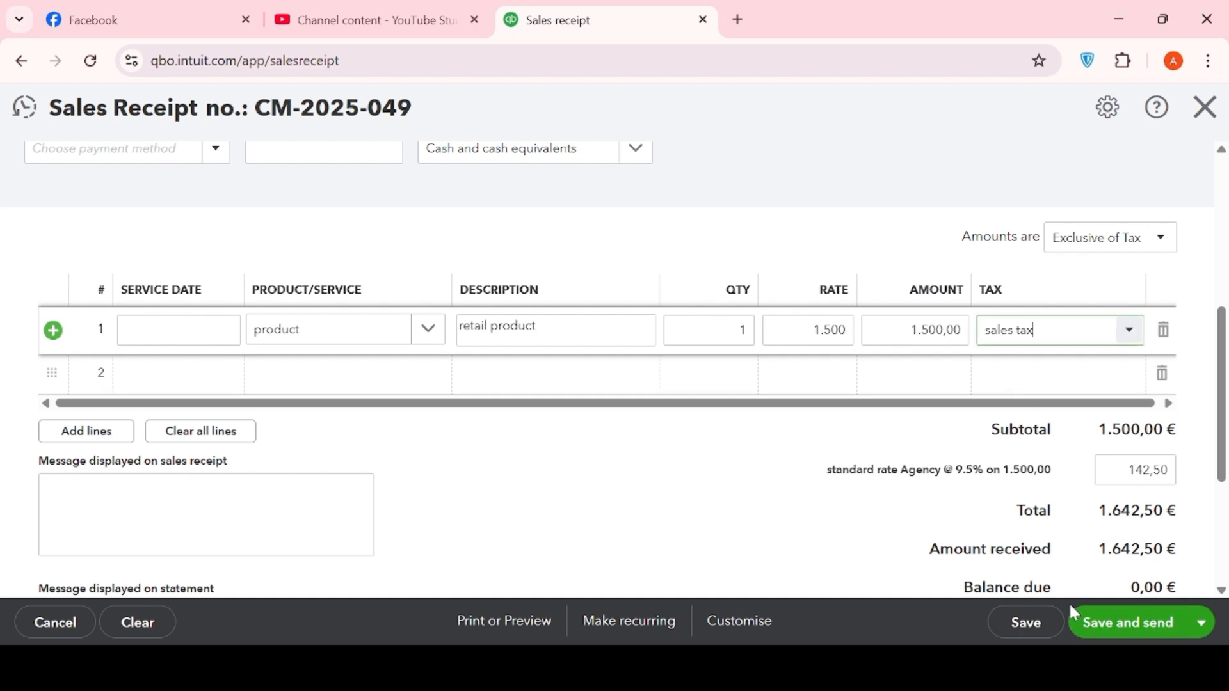
- Save receipt CM-2025-049 for 1.642,50 €, confirming the tax-return warning
click(1033, 632)
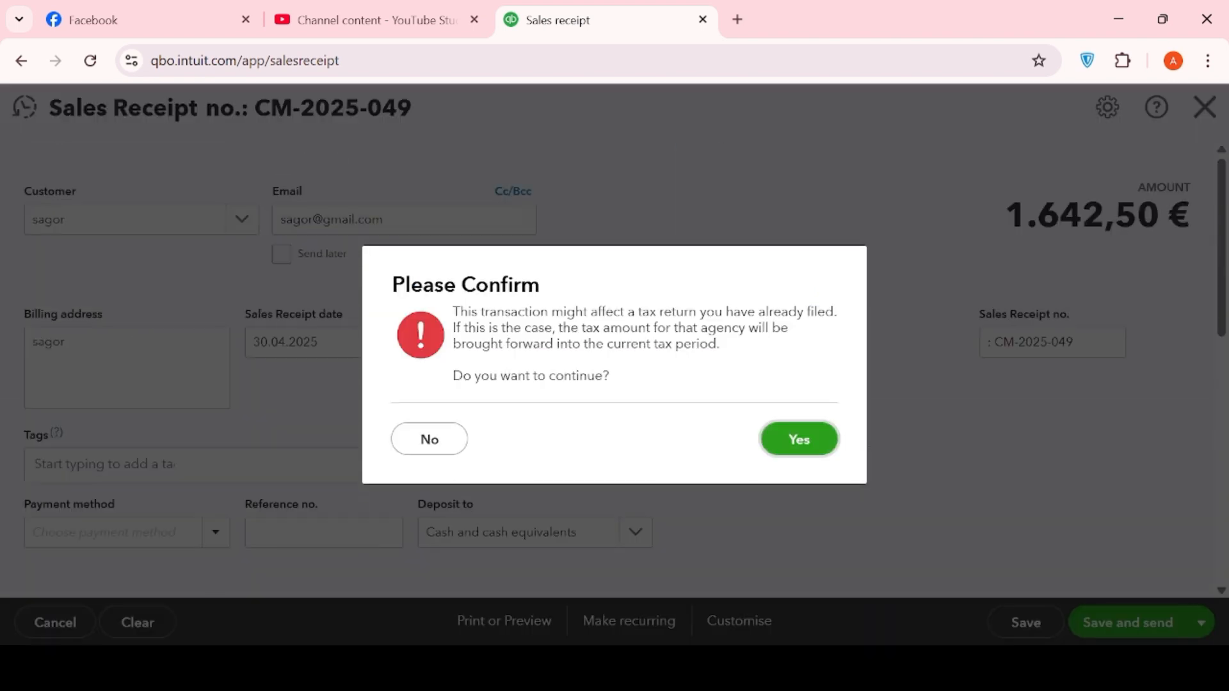
click(797, 449)
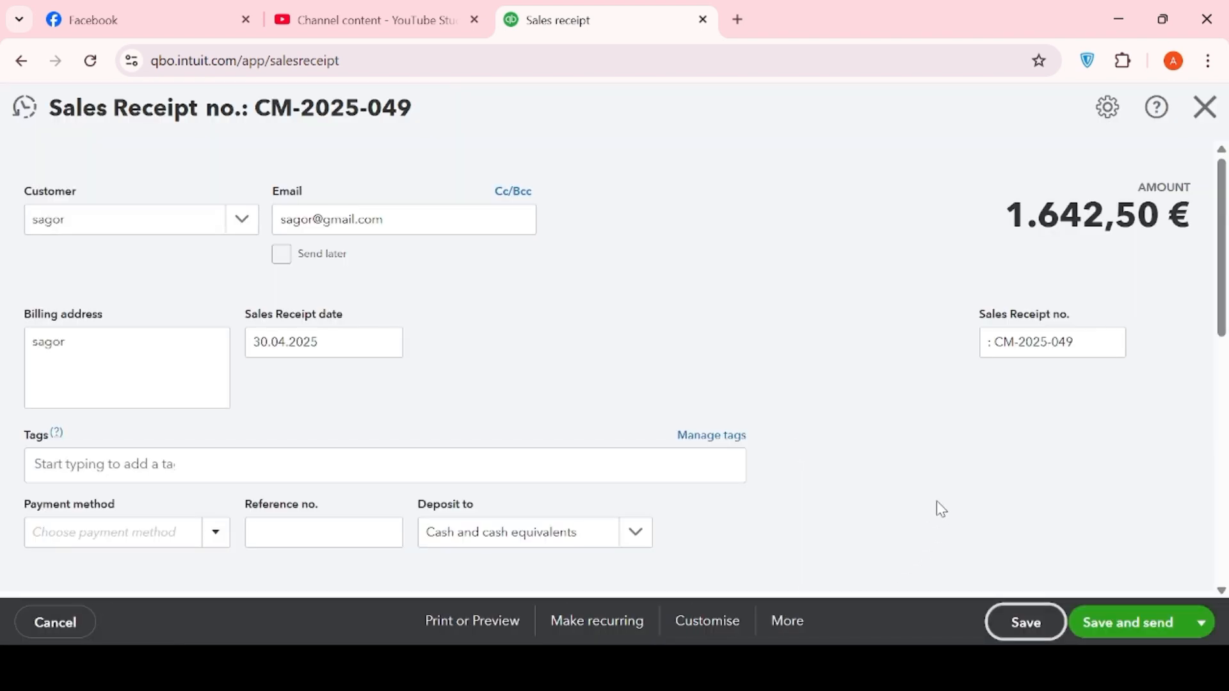
scroll(936, 501, down, 4)
scroll(937, 502, down, 2)
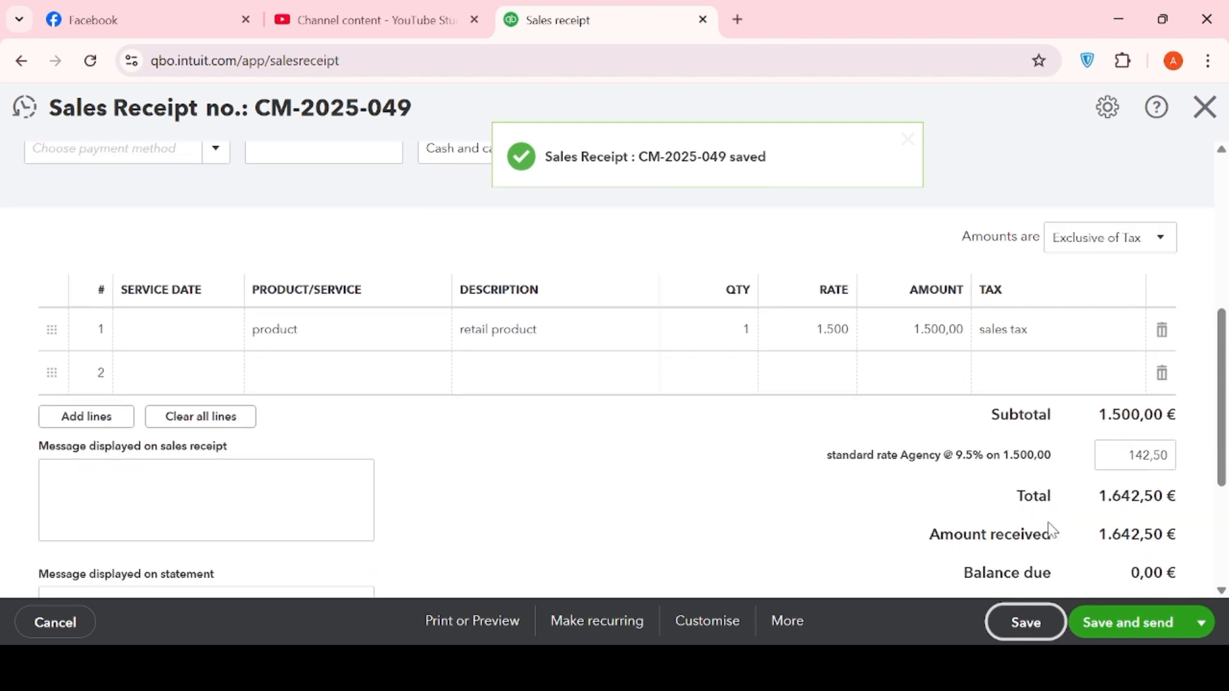
scroll(1050, 530, down, 3)
scroll(1050, 530, up, 10)
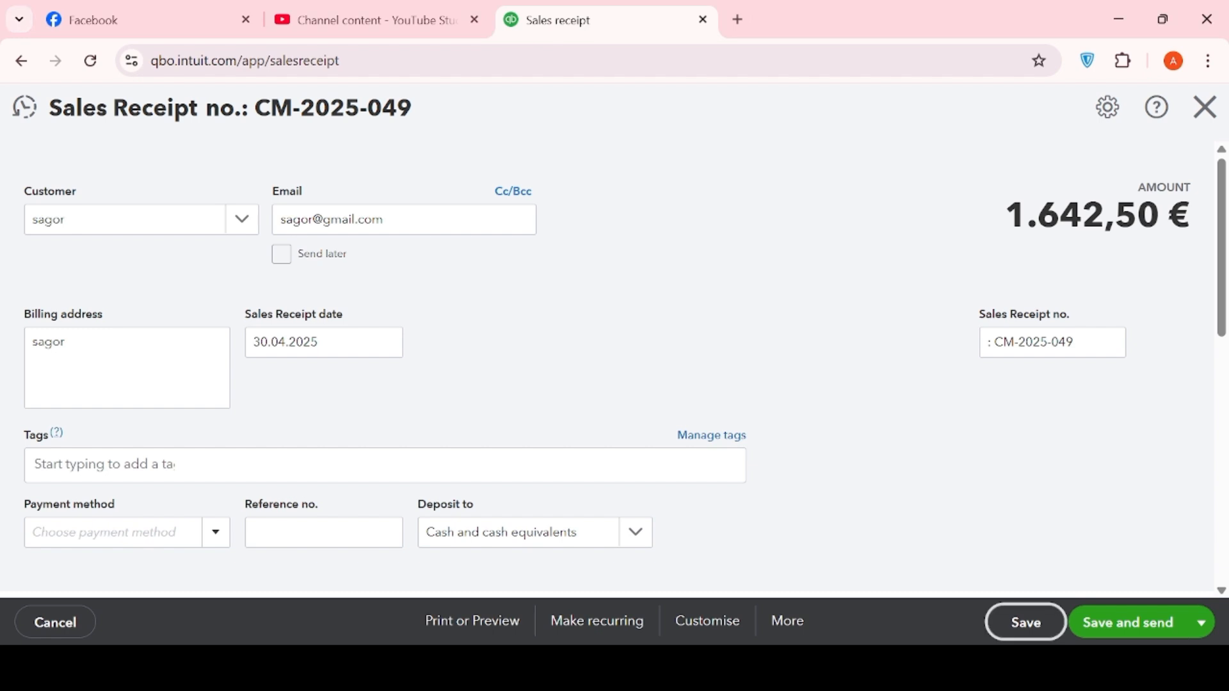
- Go back from the sales receipt to the standard rate tax rates list
click(25, 63)
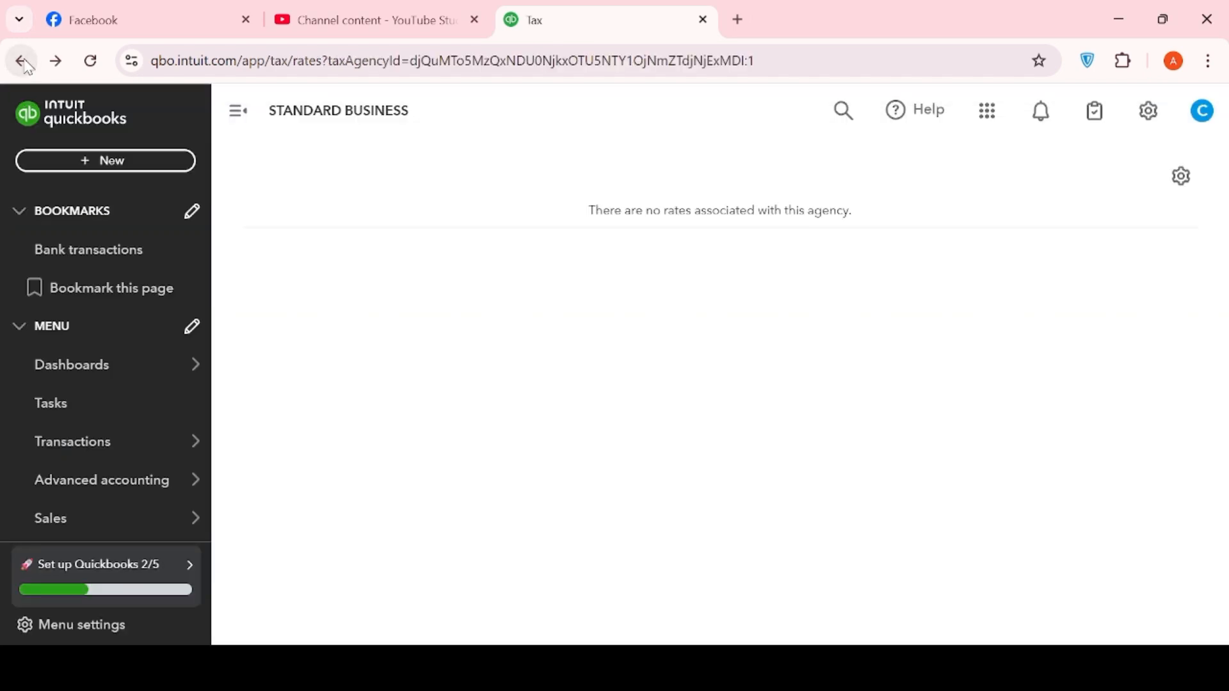
click(101, 166)
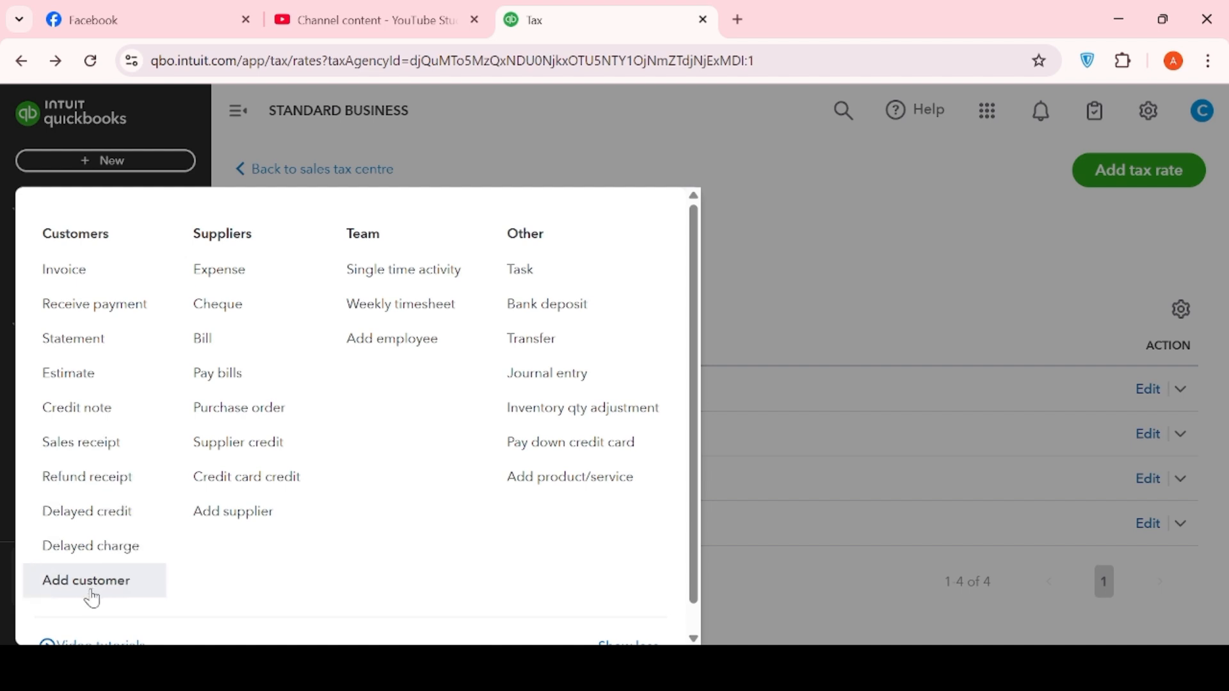
click(746, 272)
scroll(109, 348, down, 5)
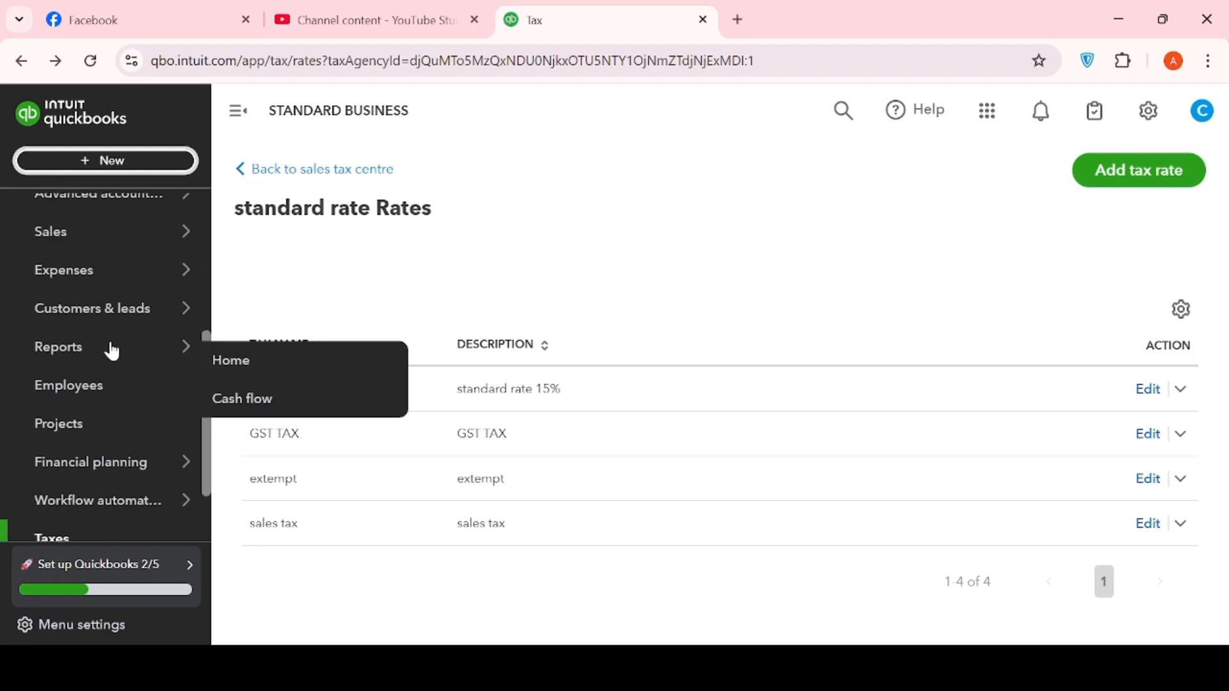
- Open the Sales by Customer Type Detail report with its start date set to 30.04.2025
click(90, 354)
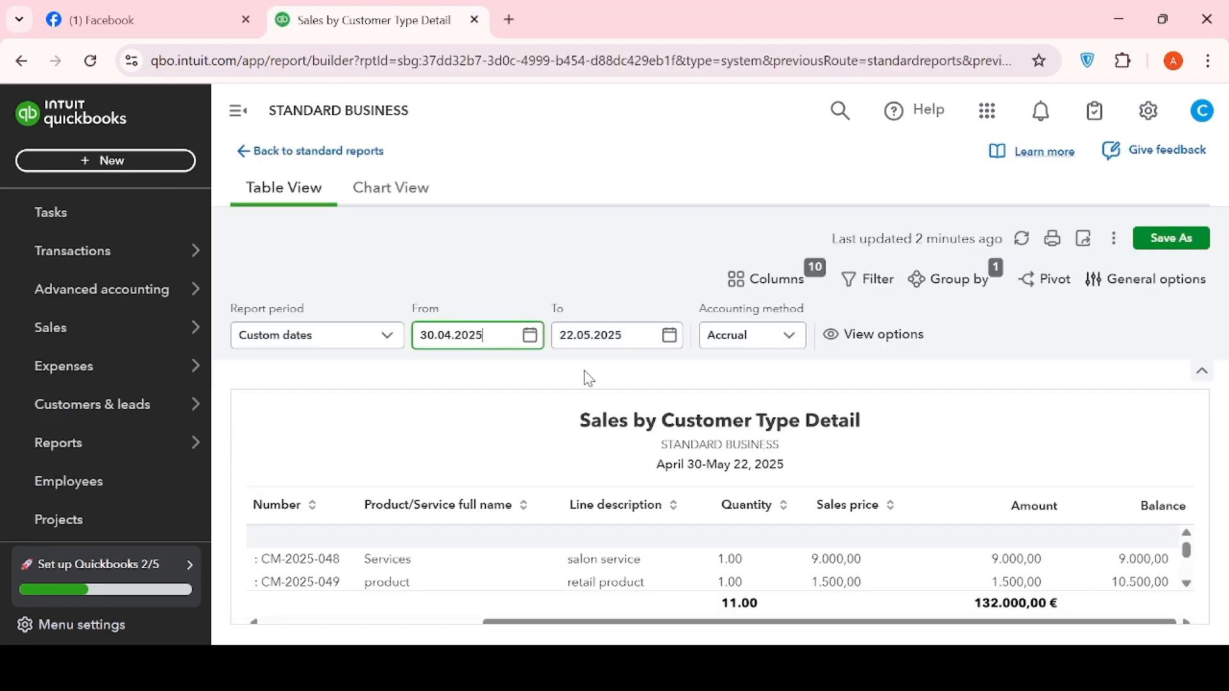
click(533, 338)
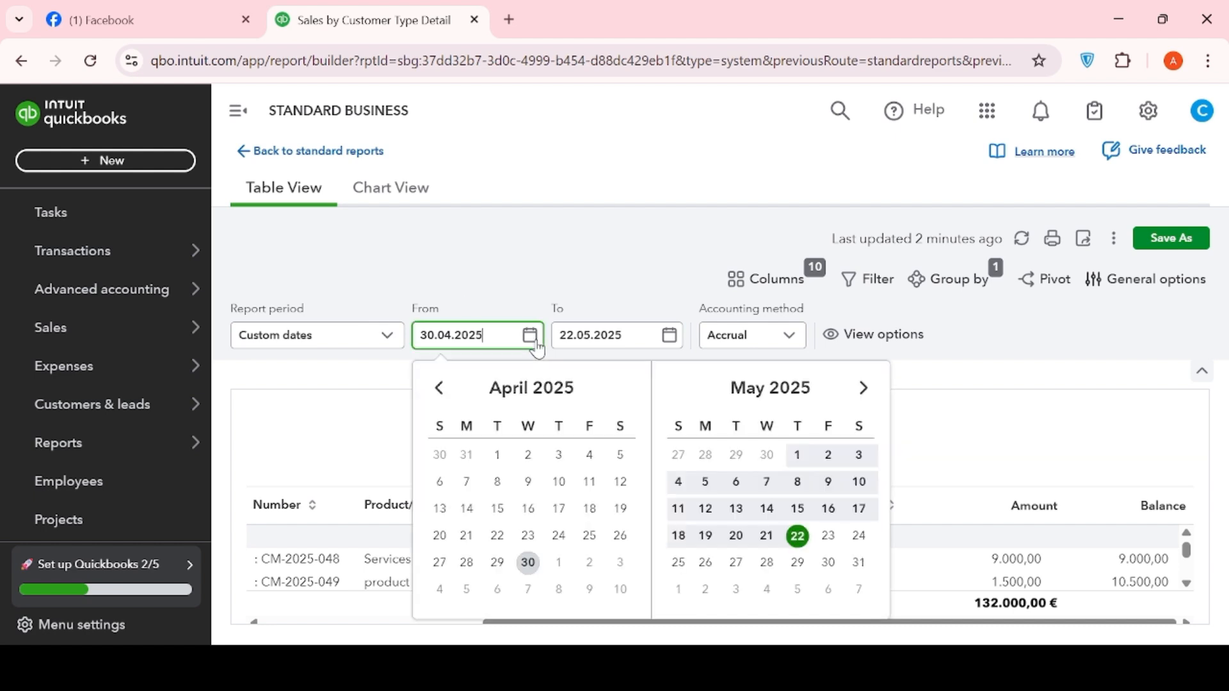
click(529, 564)
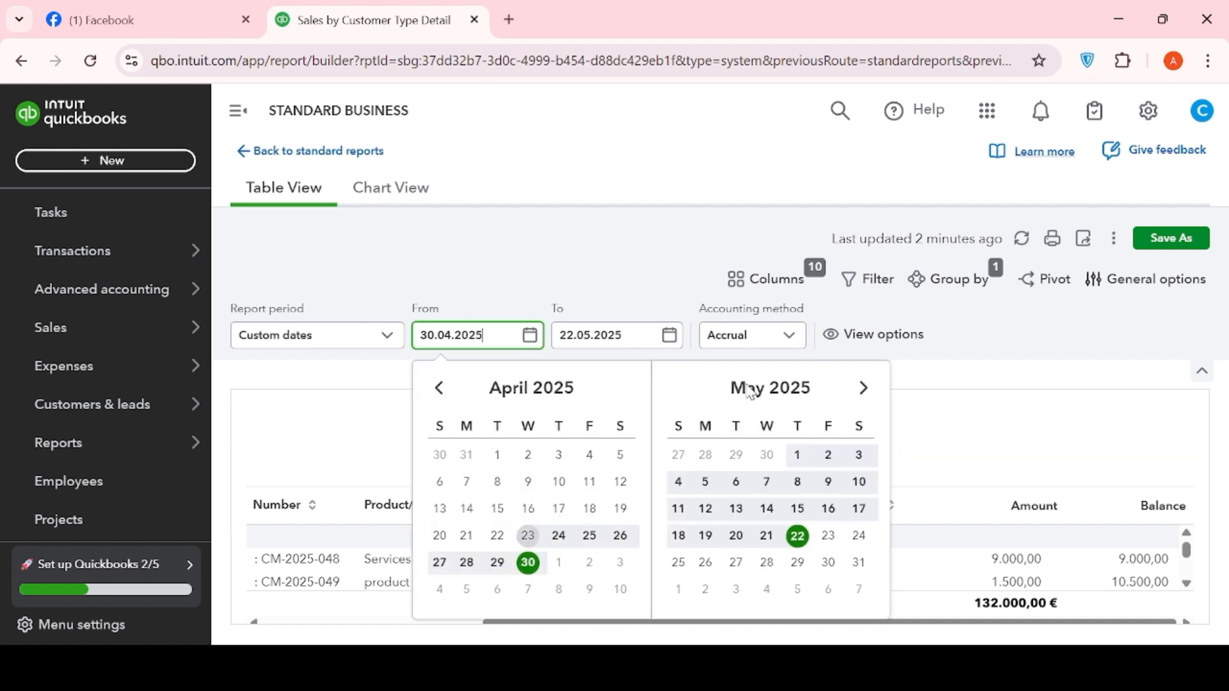
click(1078, 403)
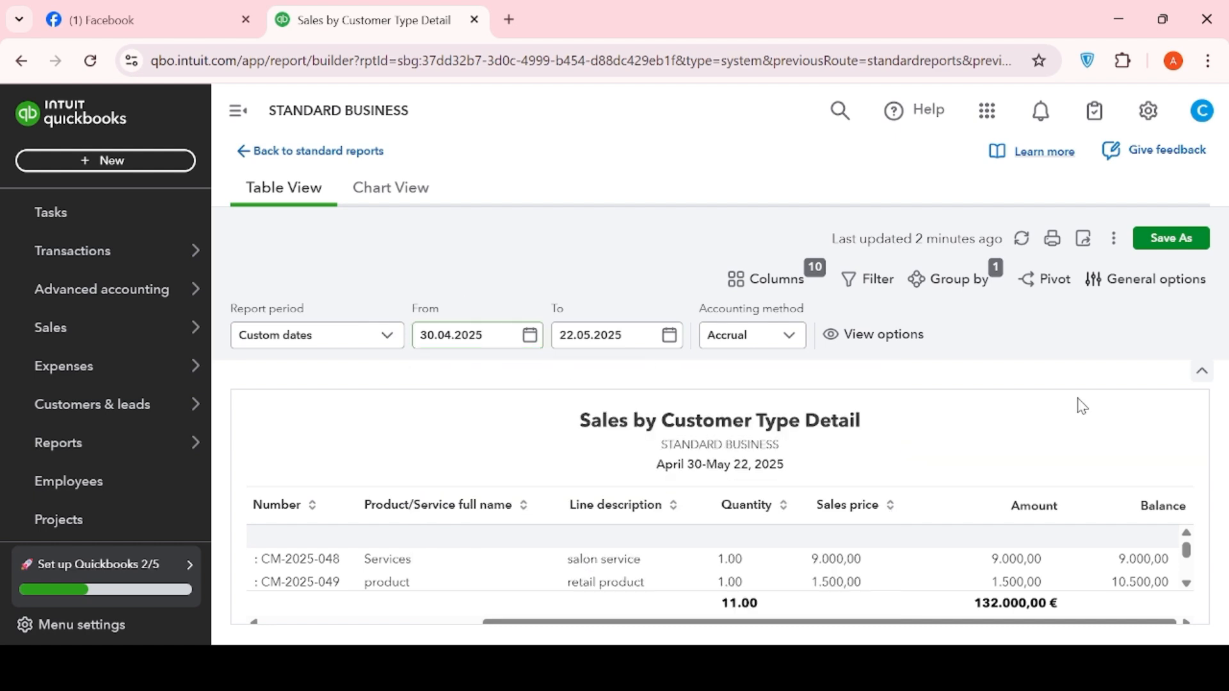
click(668, 339)
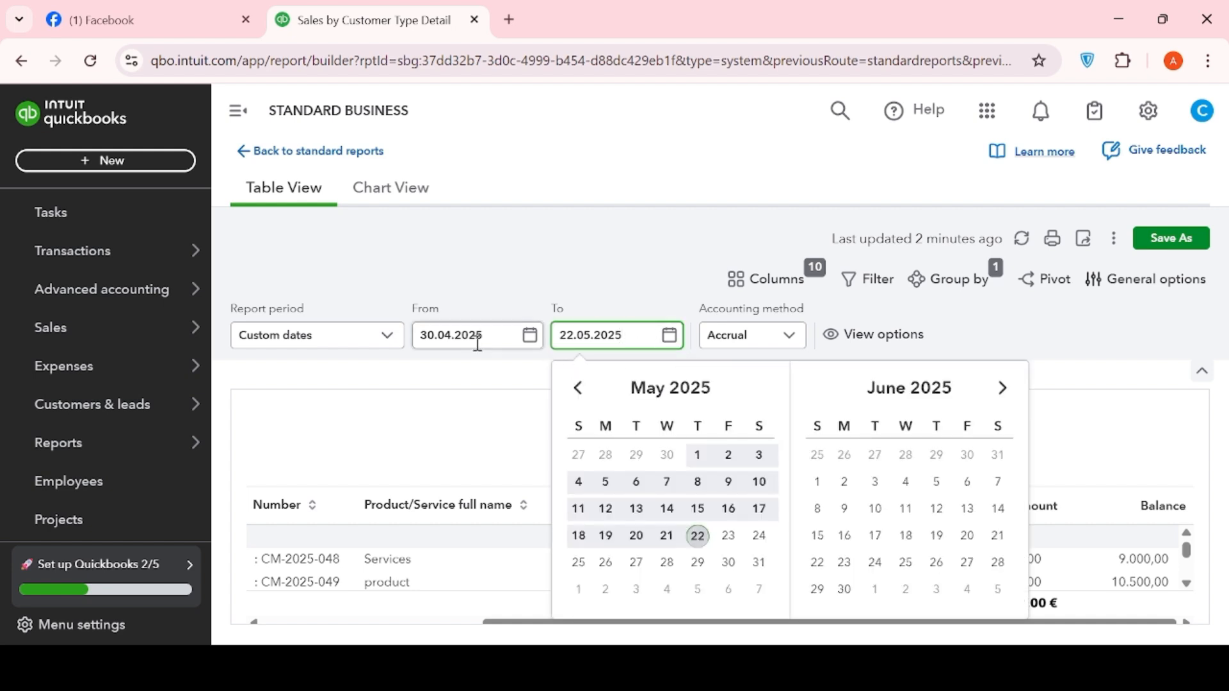
click(1119, 406)
- Scroll the report table to check the rows for receipts CM-2025-048 and CM-2025-049
scroll(472, 535, up, 5)
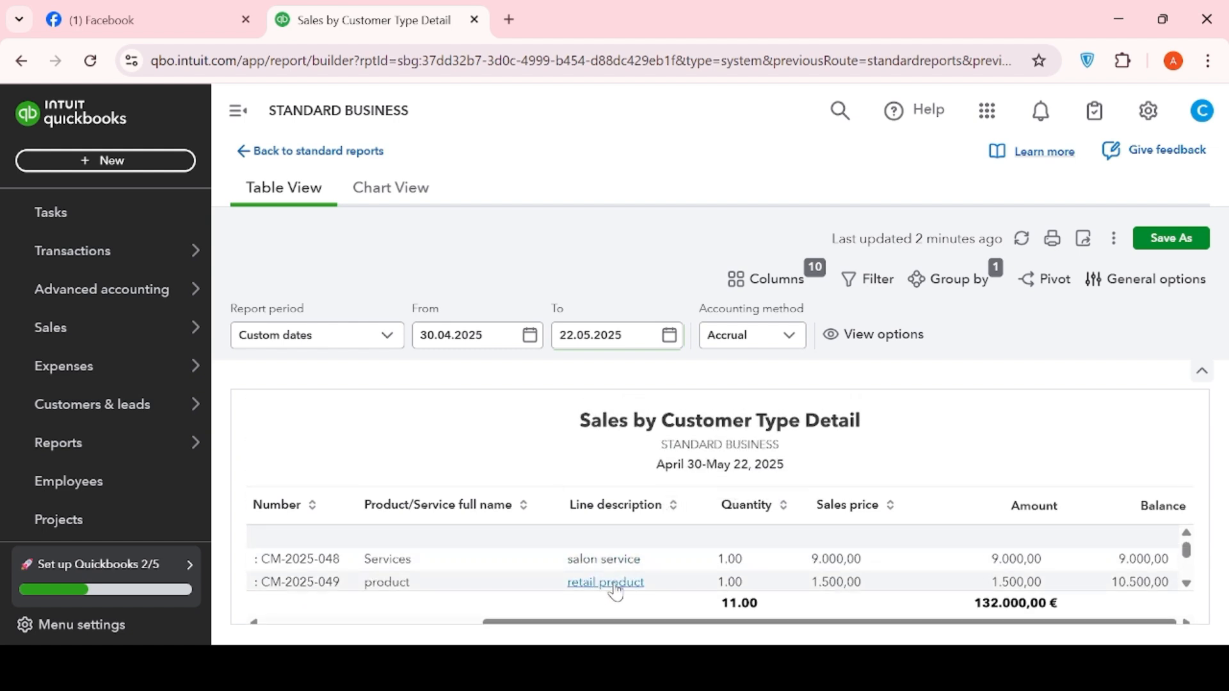
scroll(596, 588, down, 5)
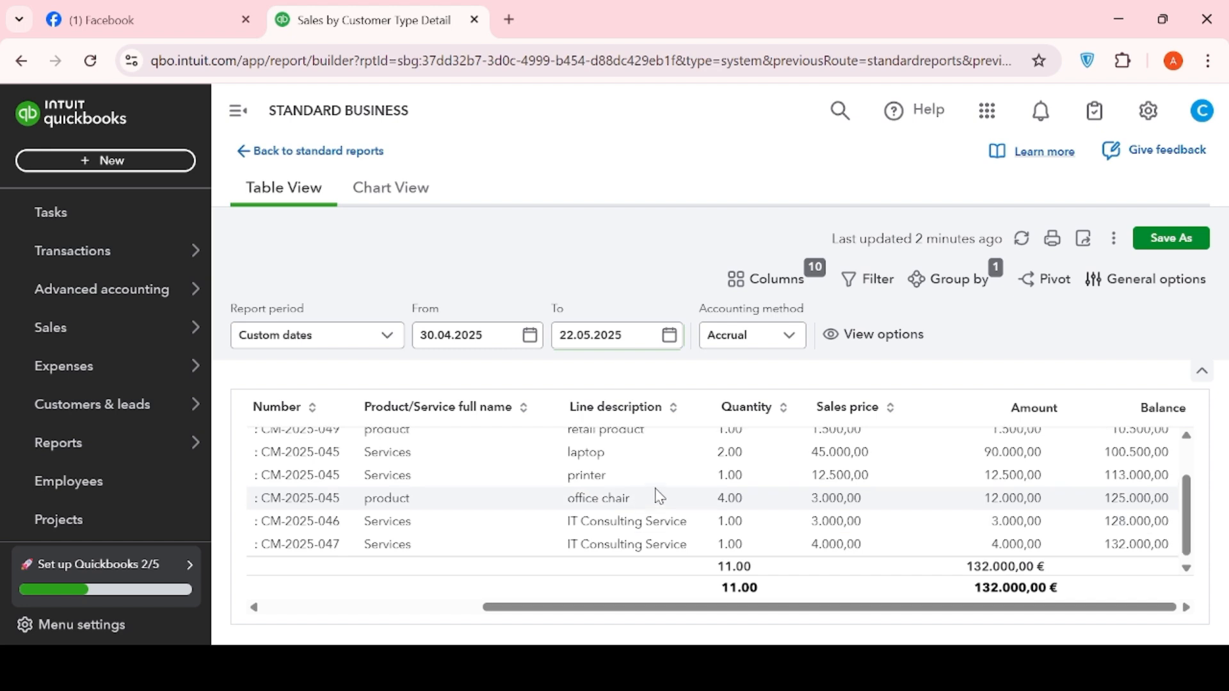
scroll(655, 498, up, 5)
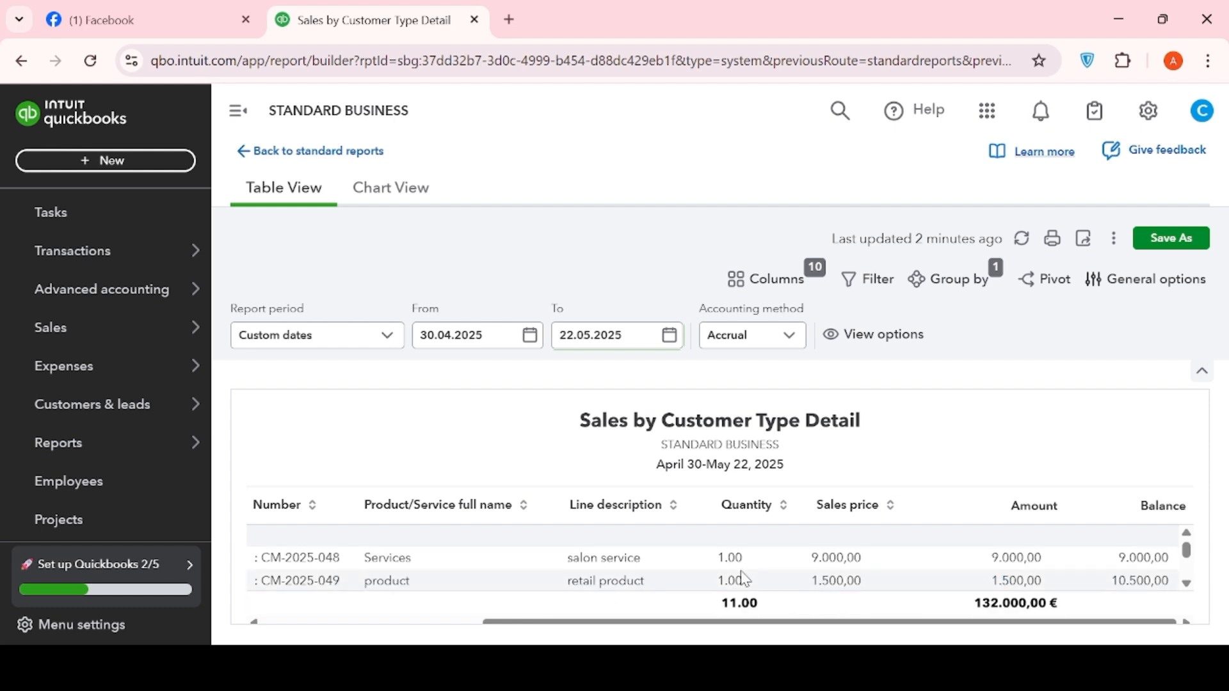
scroll(746, 583, down, 5)
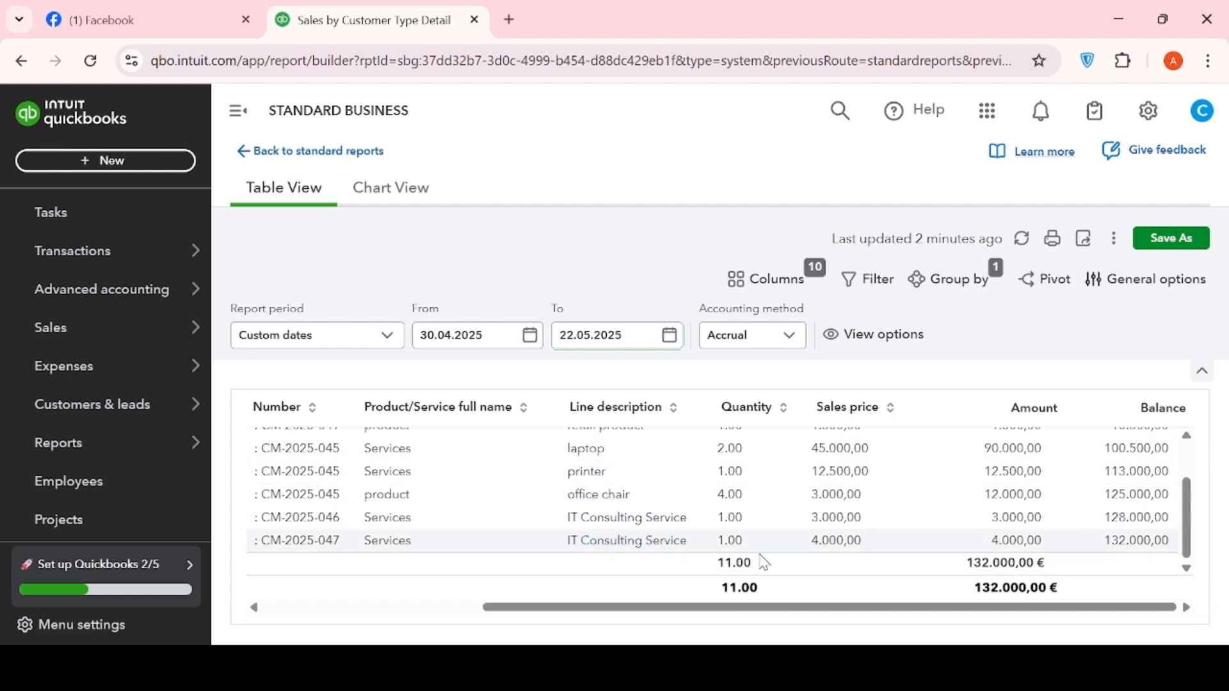
- Set the report period to Custom dates with both From and To on 30.04.2025
click(389, 339)
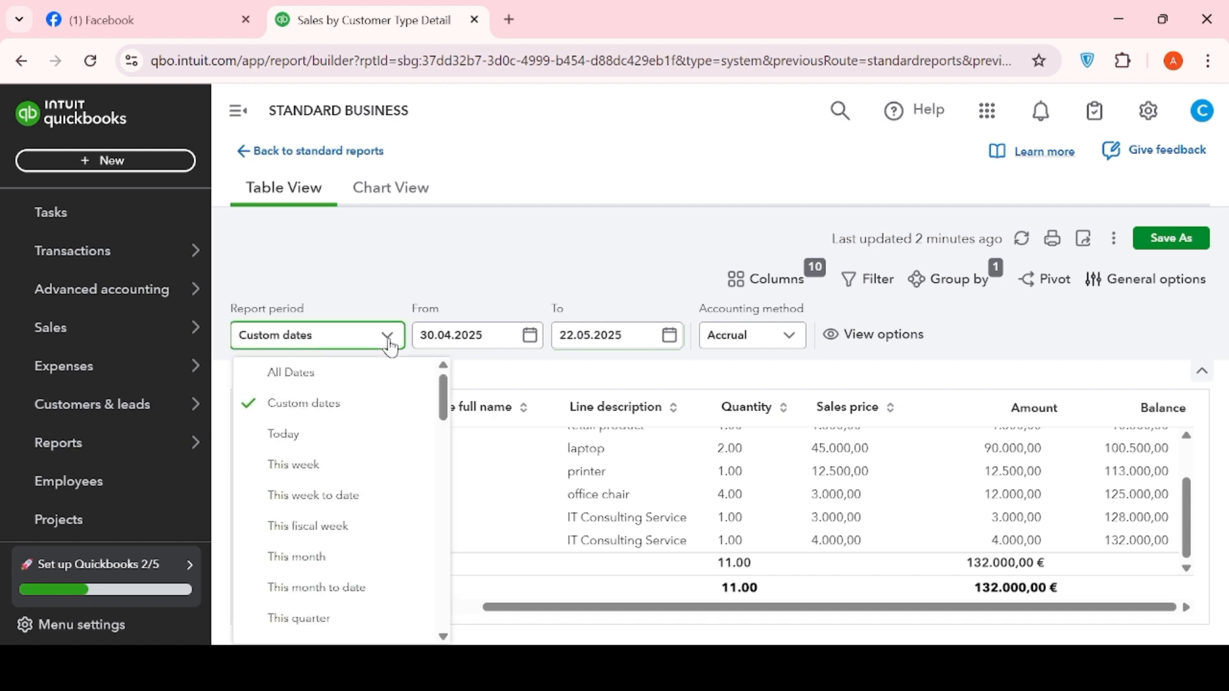
click(303, 448)
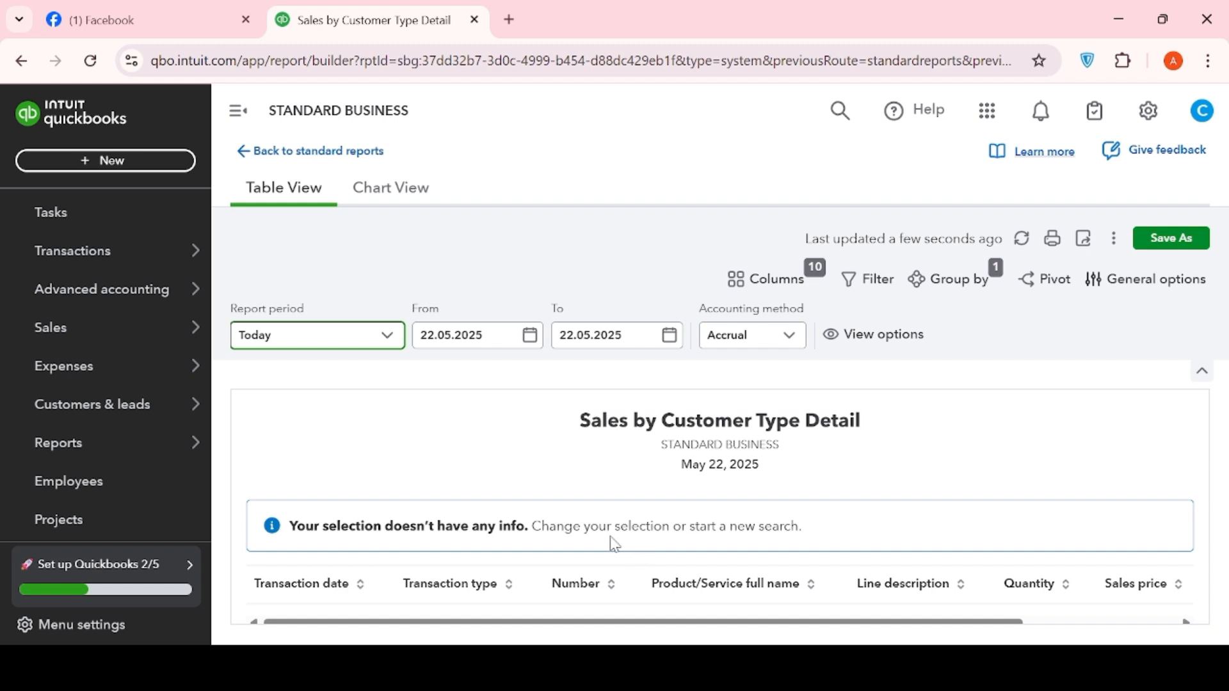
click(386, 336)
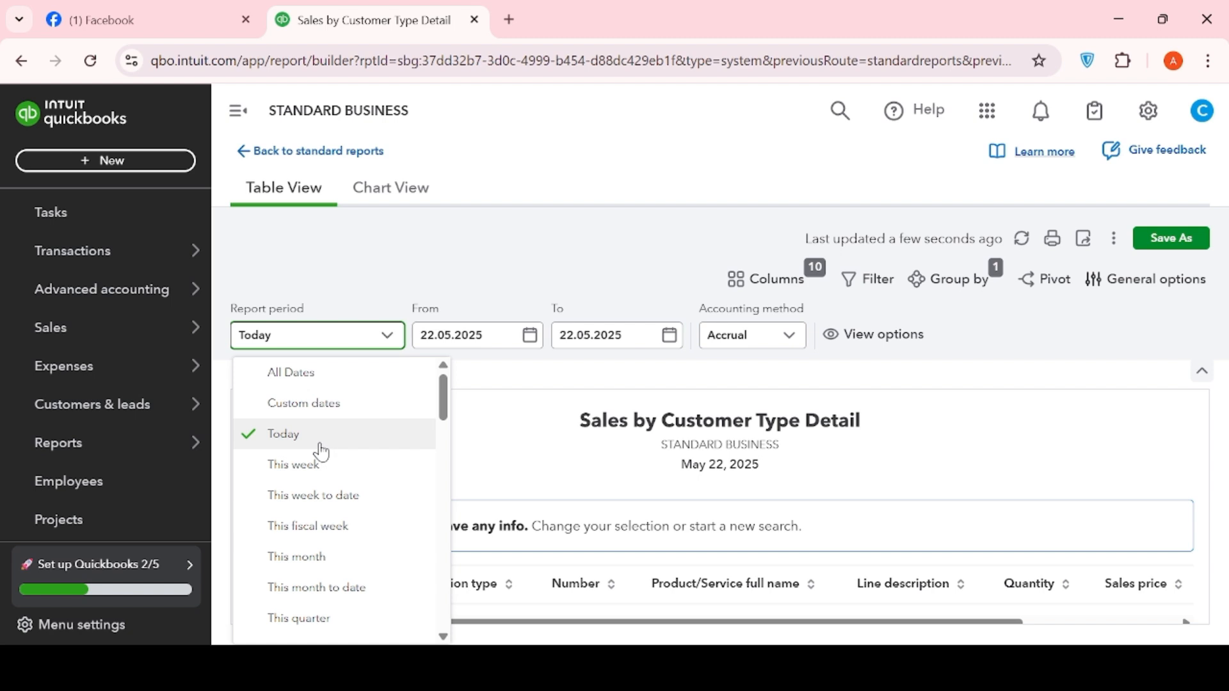
click(347, 413)
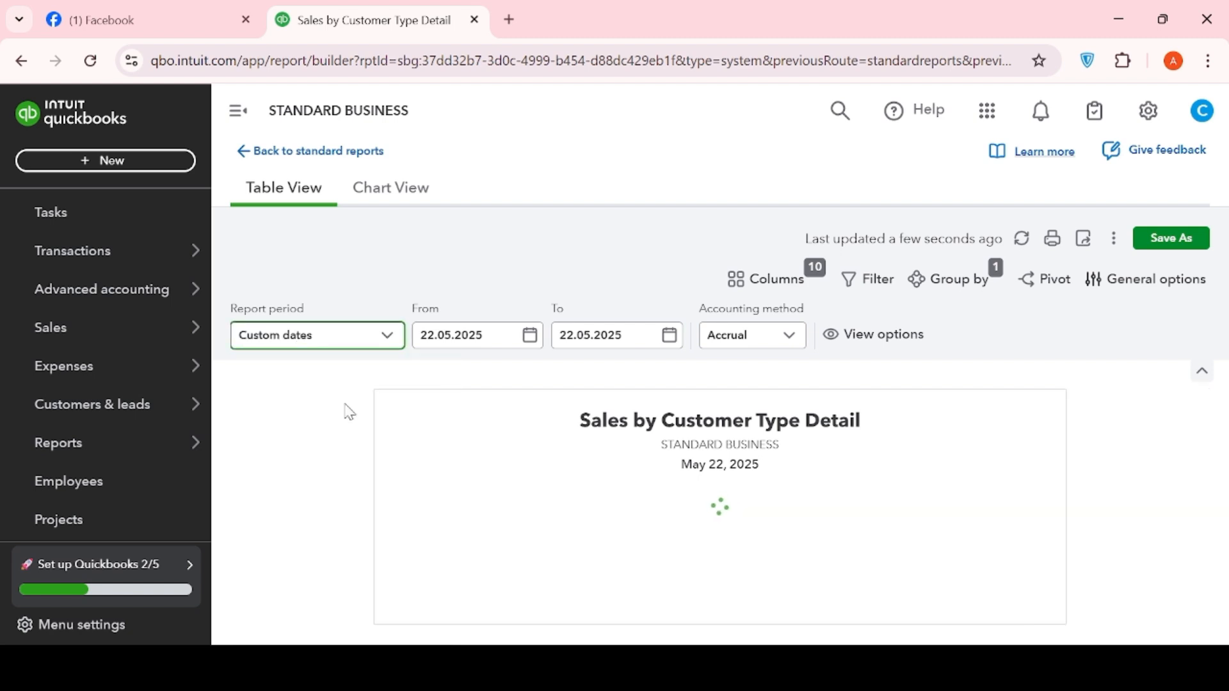
click(530, 338)
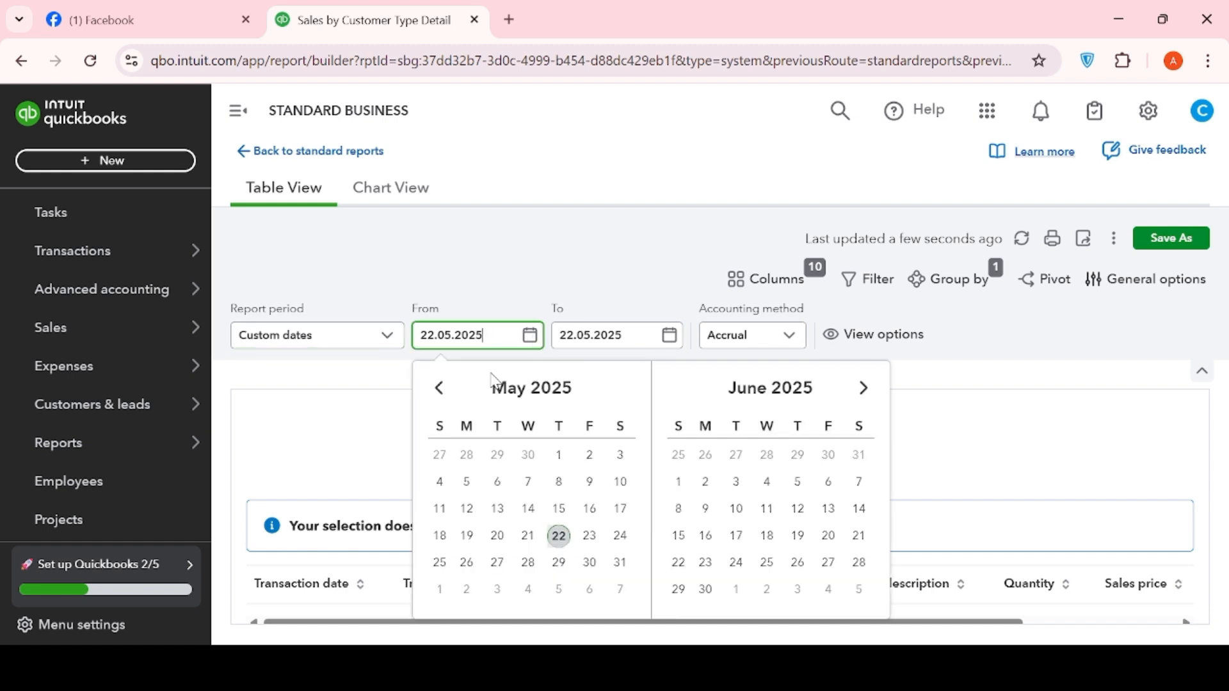
click(443, 392)
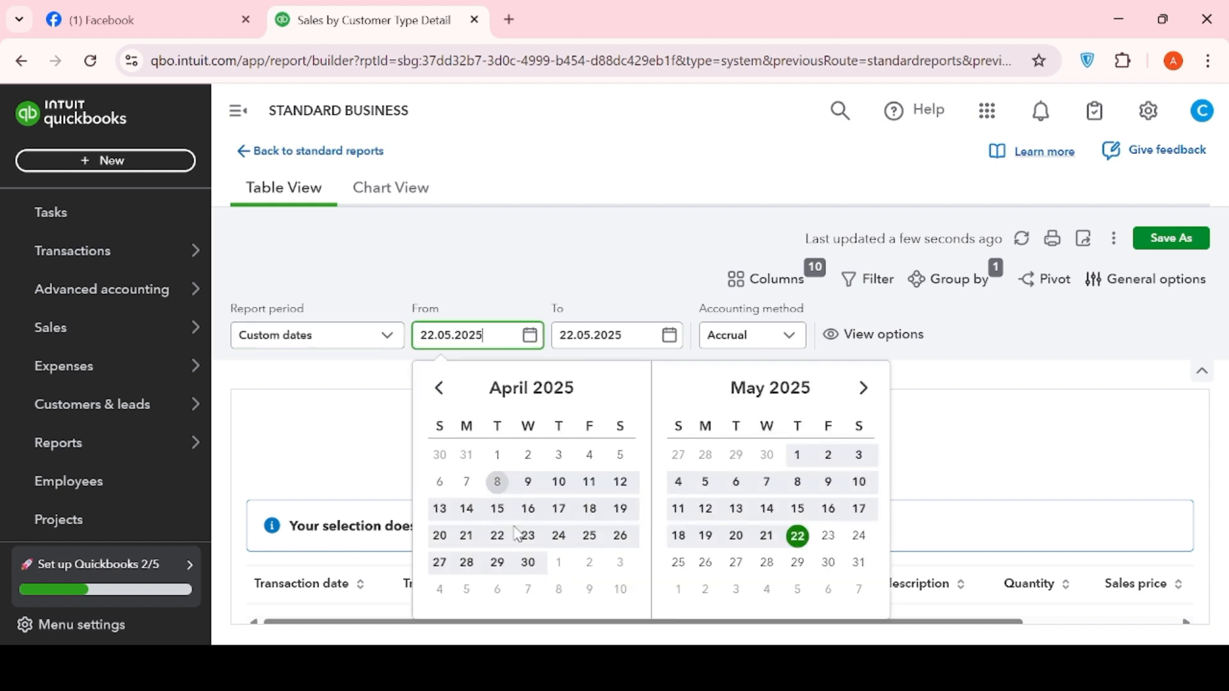
click(526, 563)
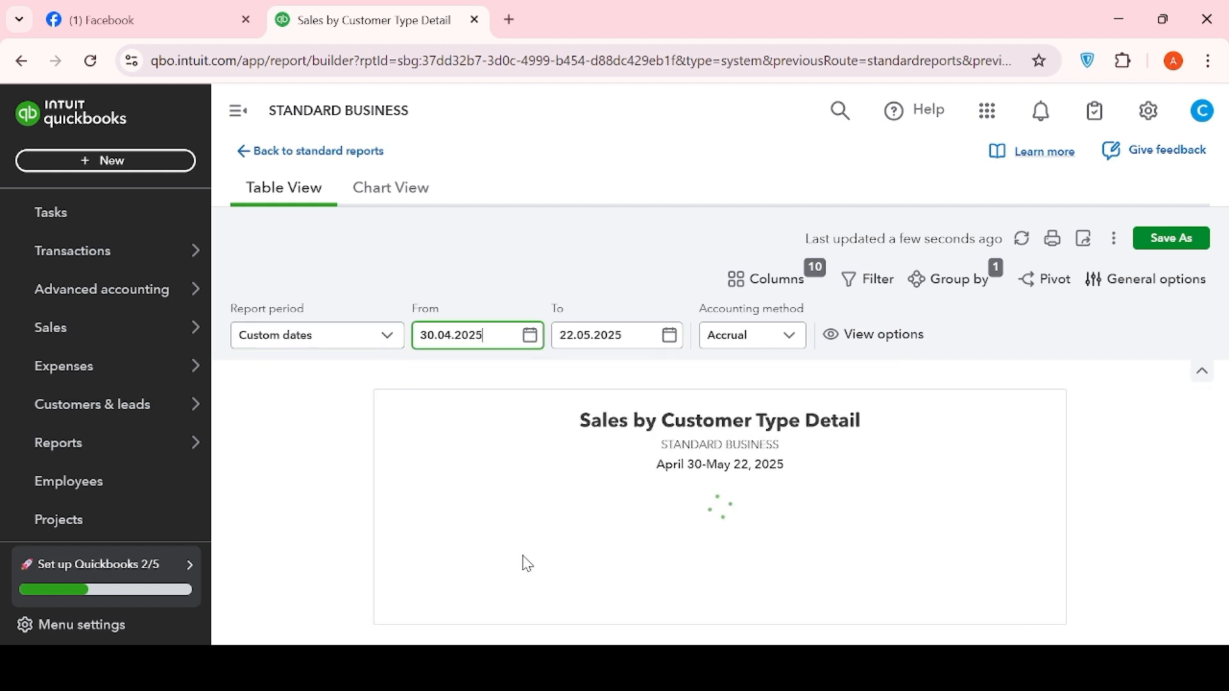
click(670, 339)
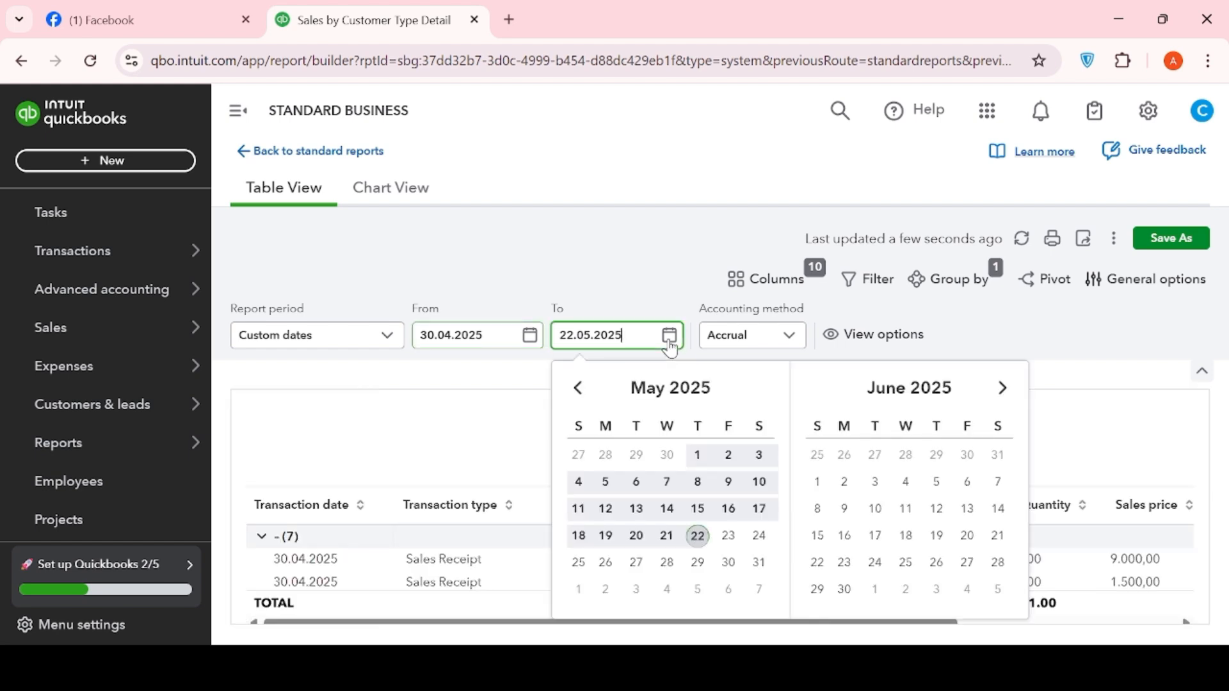
click(578, 388)
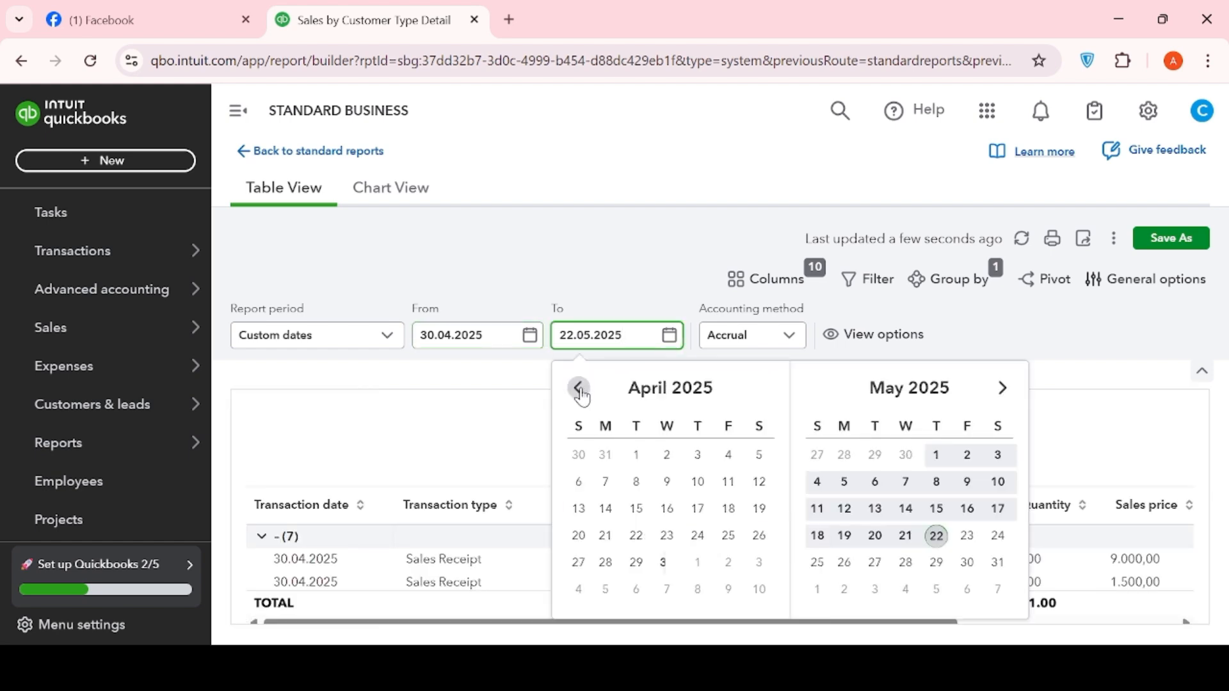
click(665, 564)
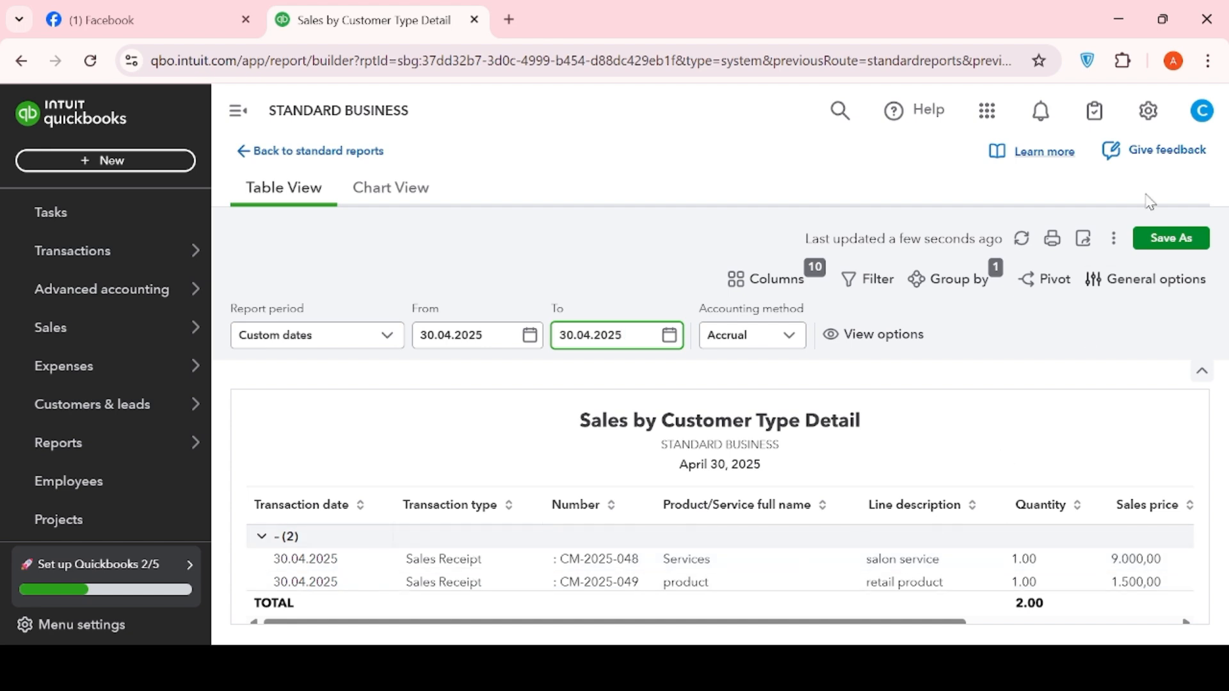
- Save the report as 'Sales by Customer Type Detail - copy', shared with others
click(1151, 240)
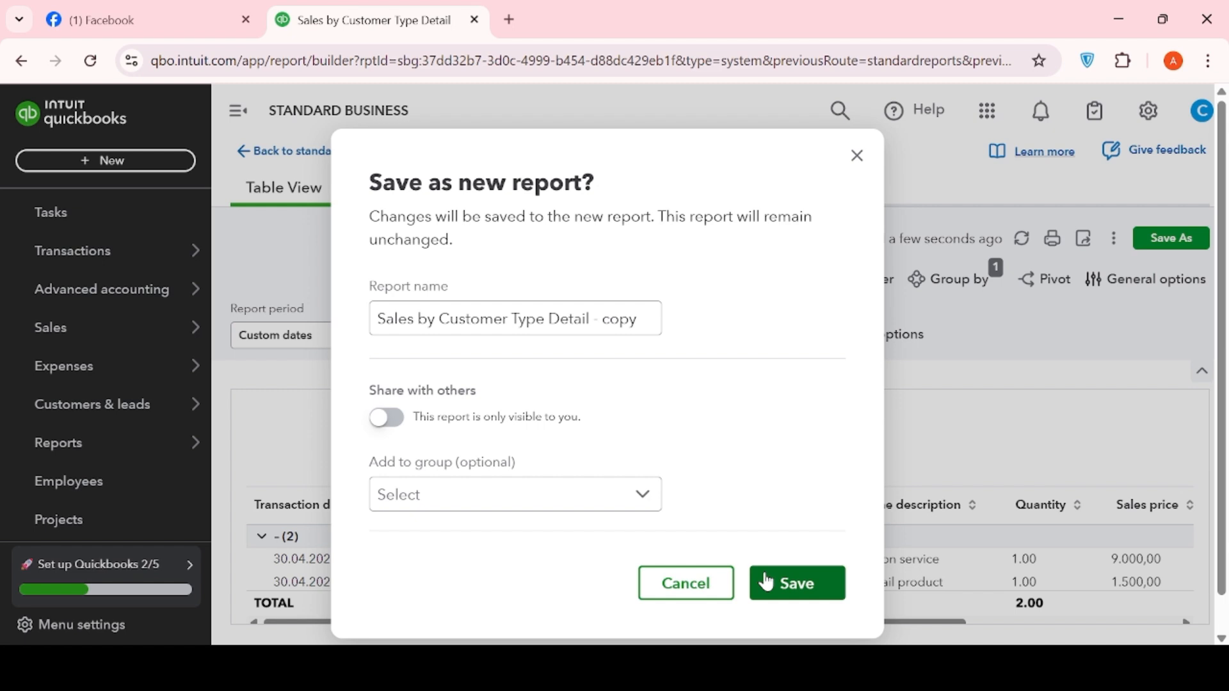
click(388, 420)
click(776, 581)
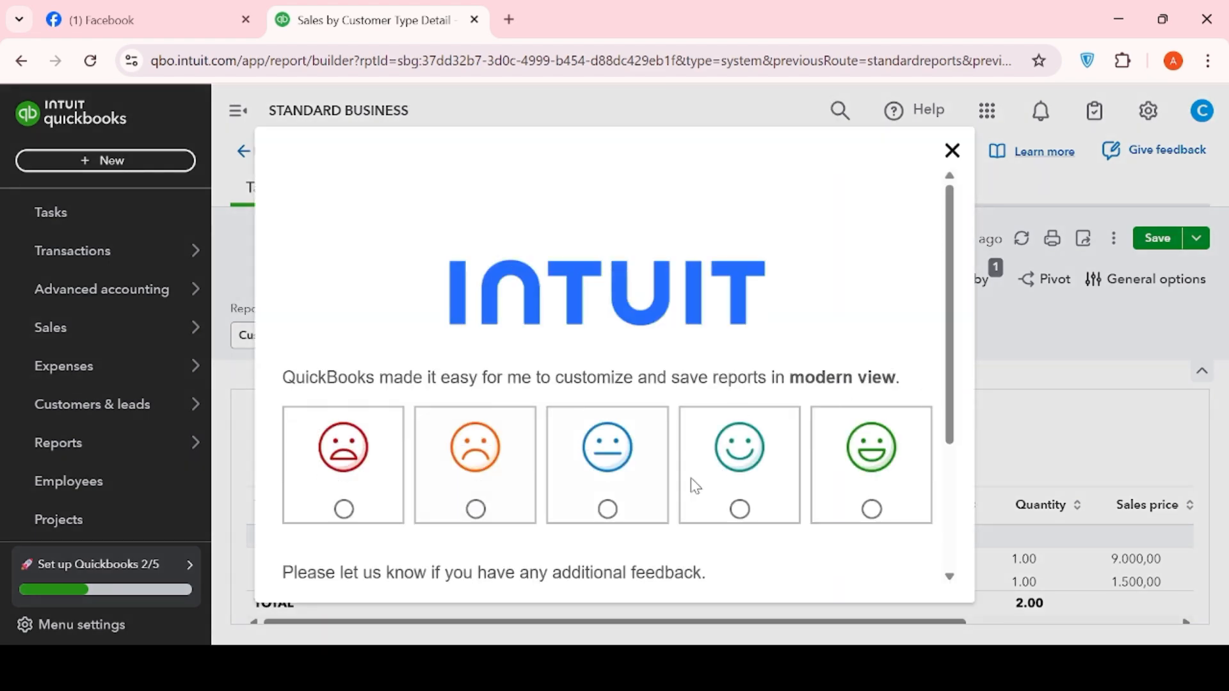
scroll(813, 490, down, 3)
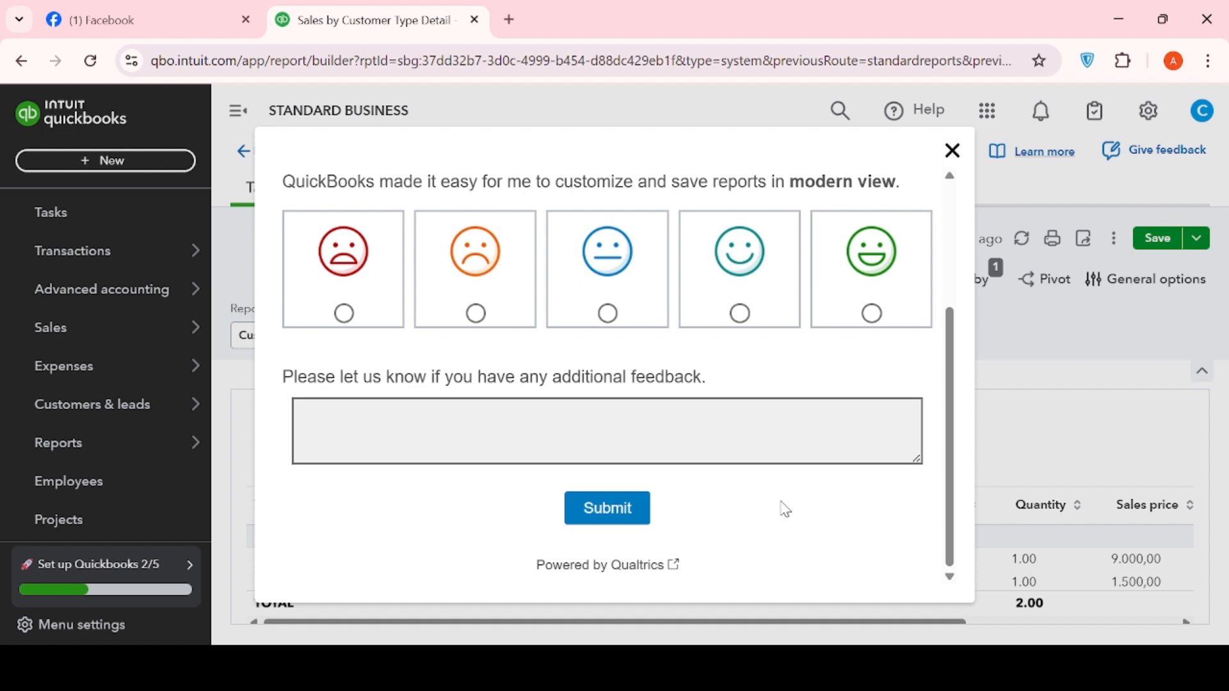
scroll(785, 509, up, 3)
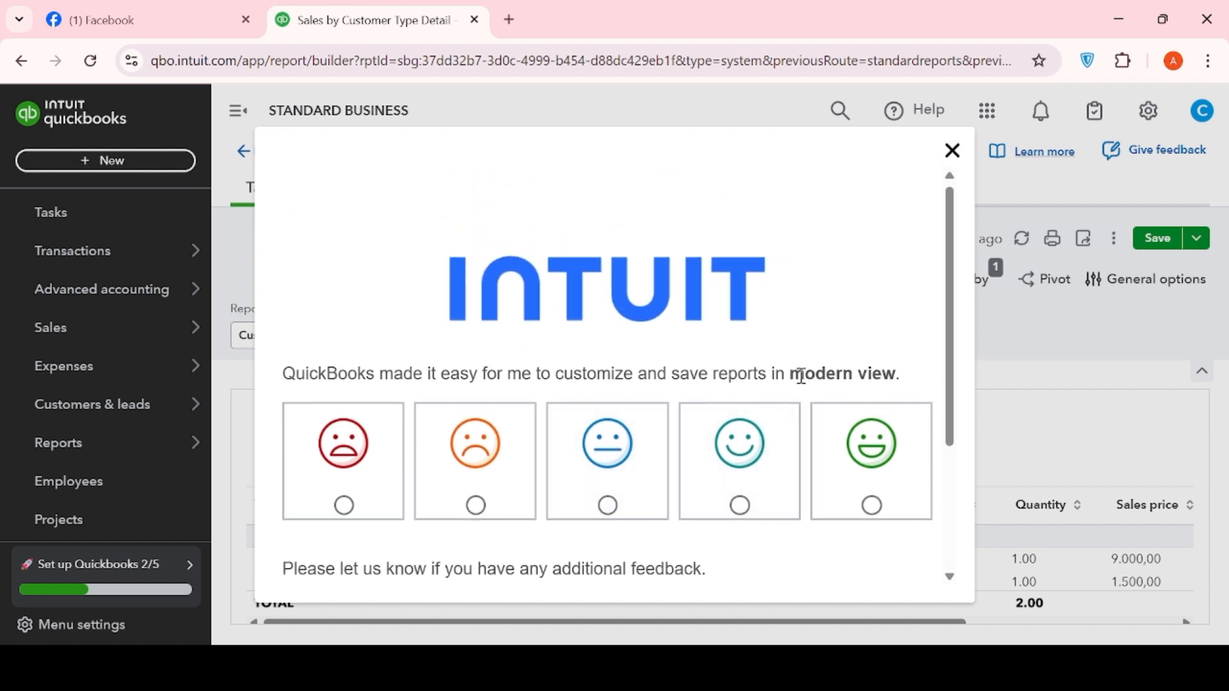
- Close the feedback survey without submitting it
scroll(934, 383, down, 3)
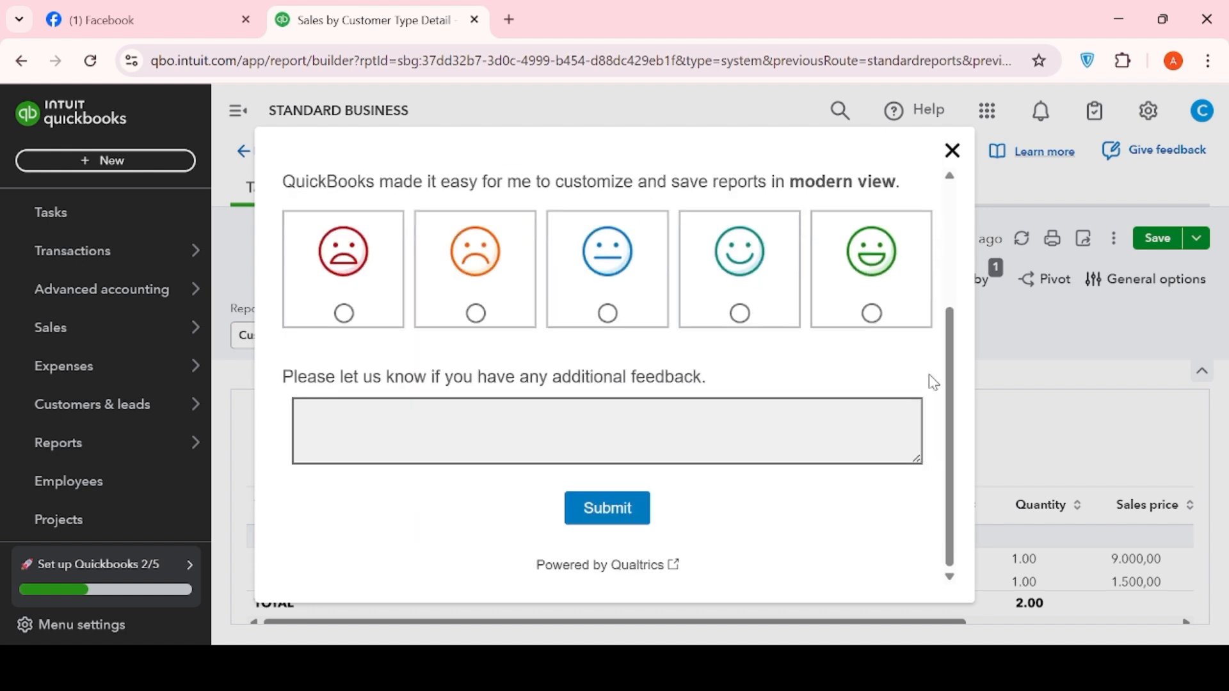
click(618, 451)
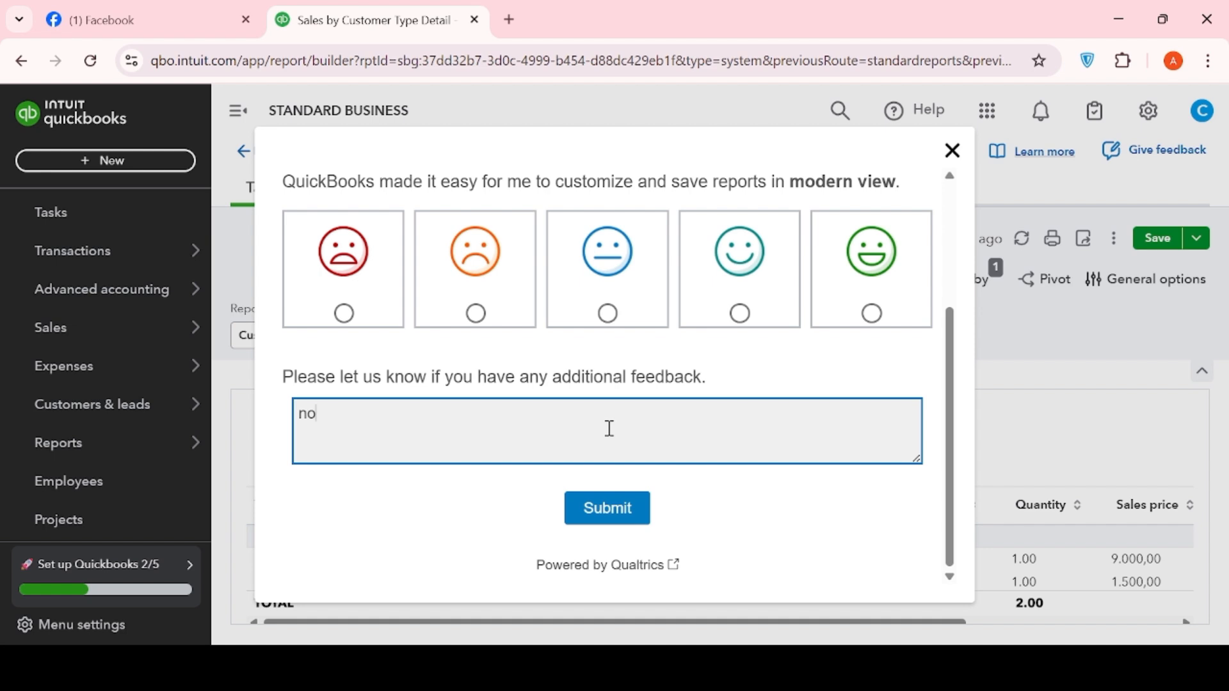
click(586, 516)
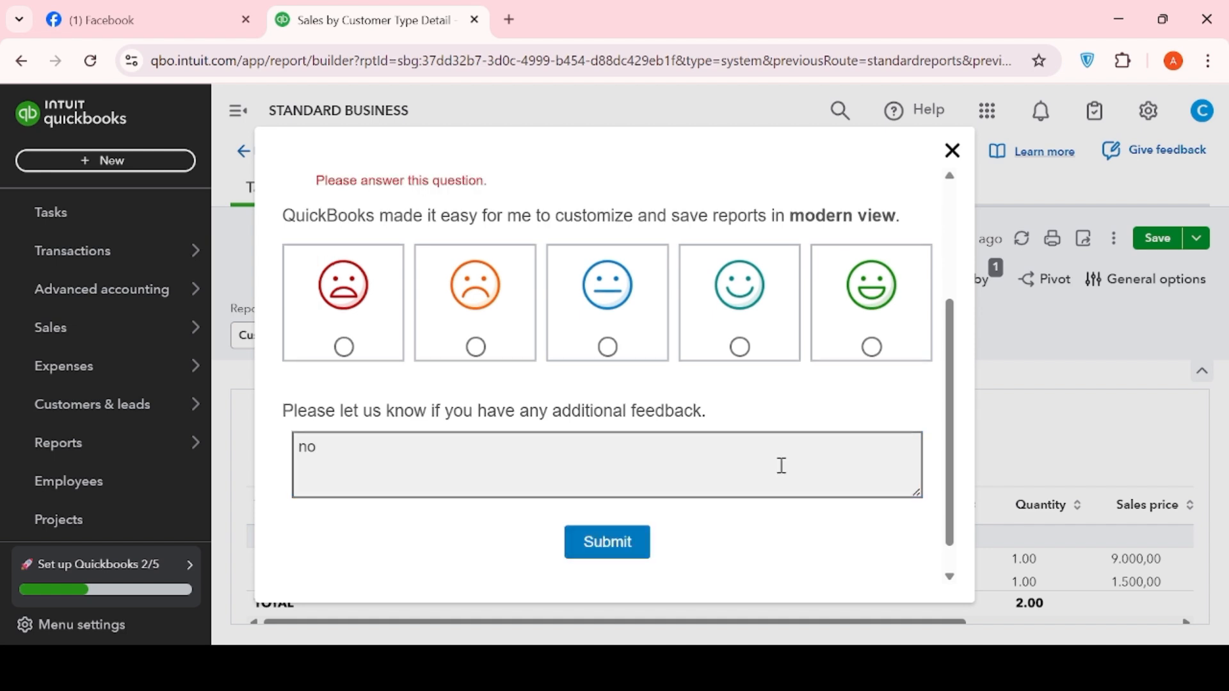
click(346, 462)
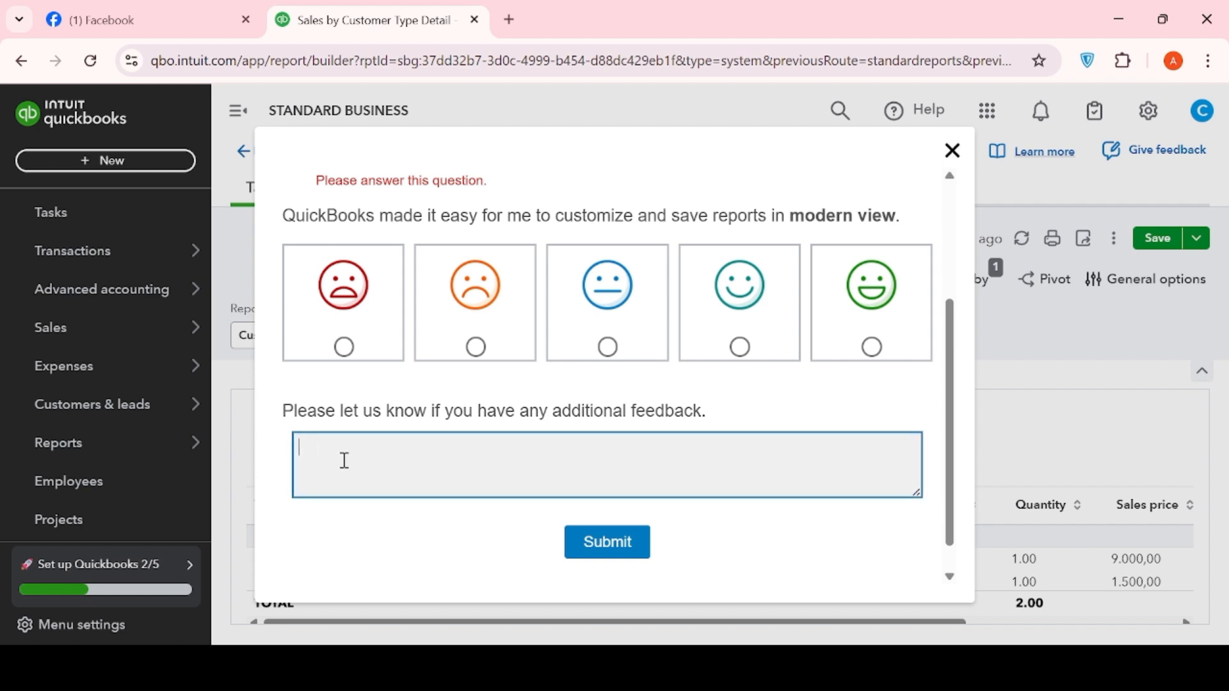
click(952, 152)
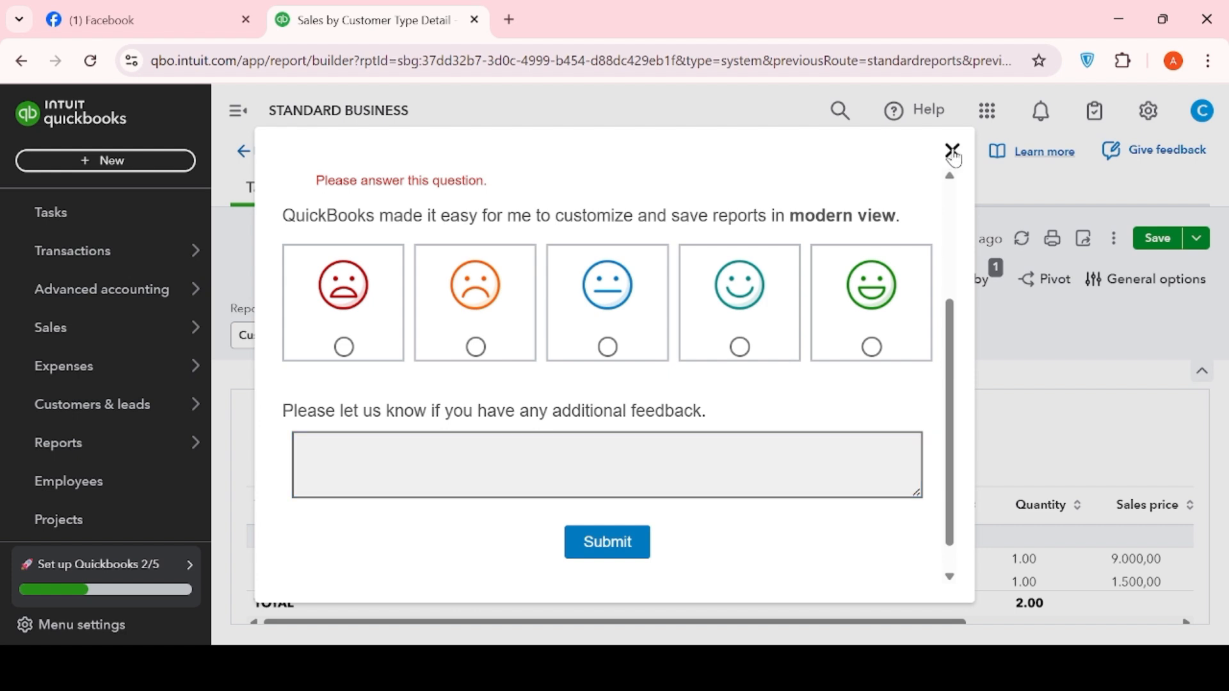
click(1084, 238)
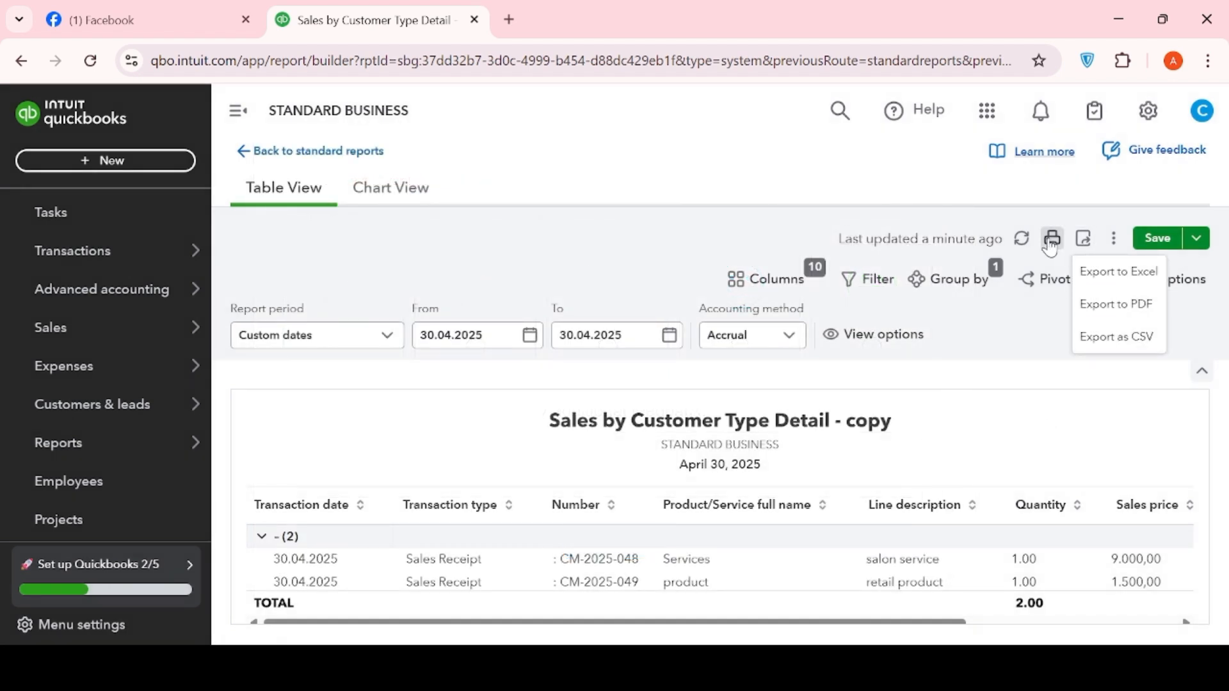
click(1052, 242)
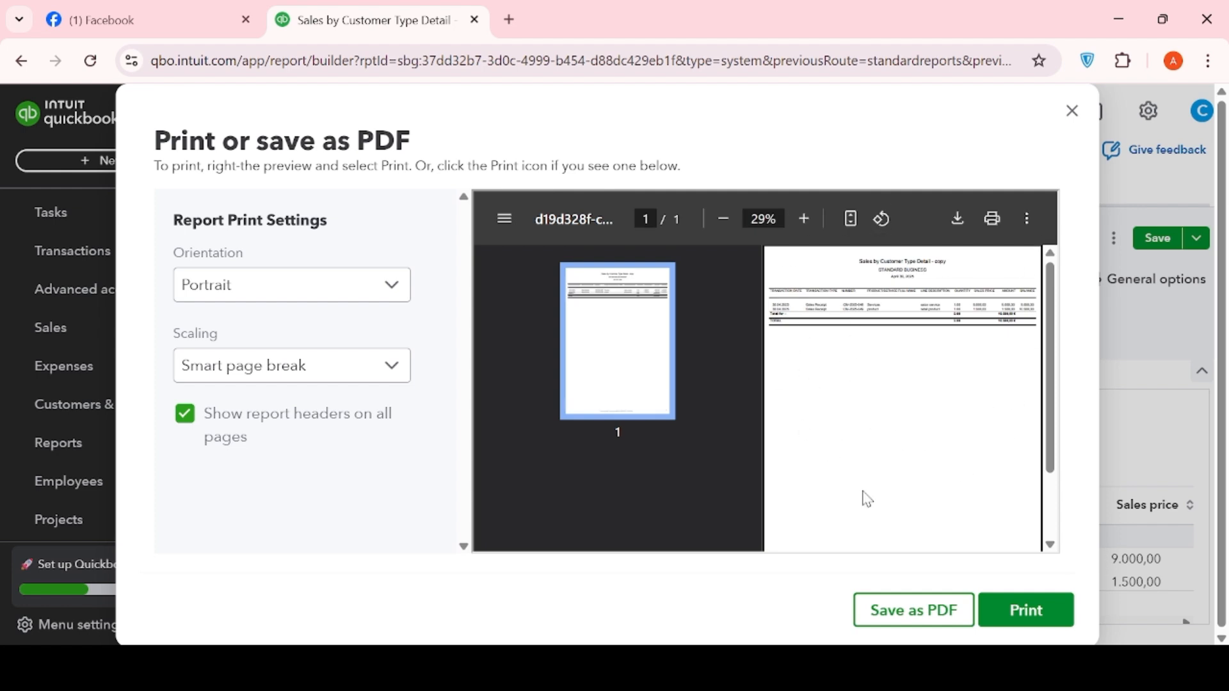
click(1073, 112)
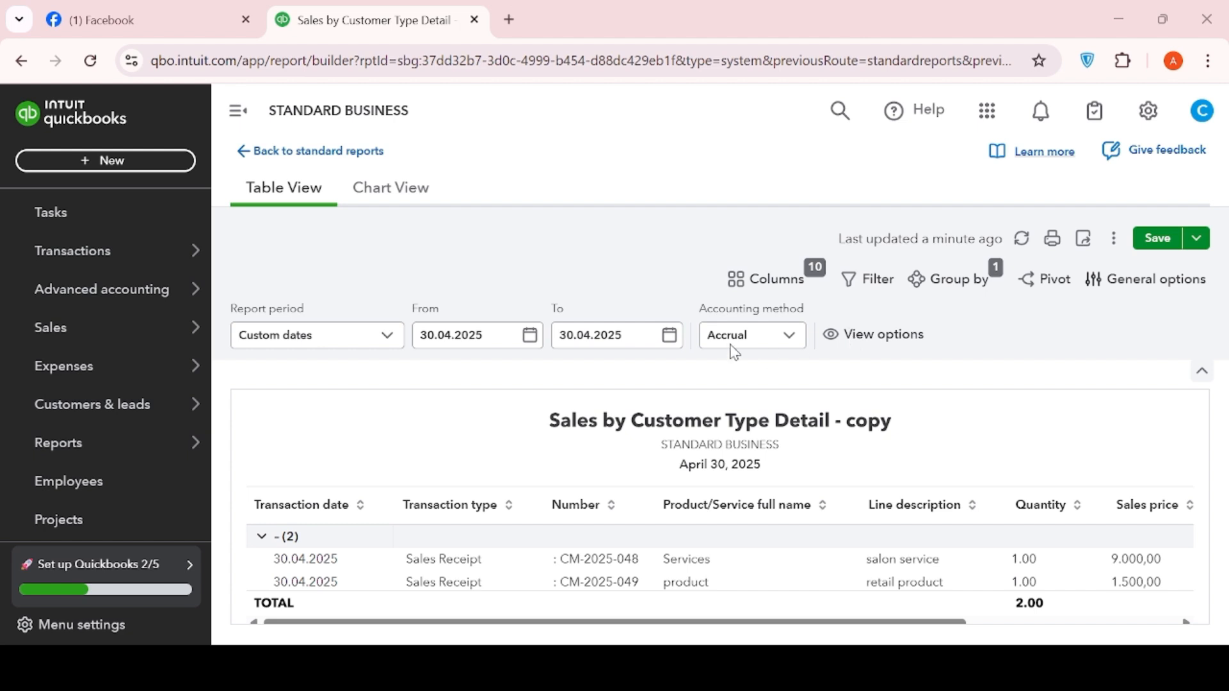
- Return to Standard reports and open the Tax Liability Report under Sales tax
click(249, 151)
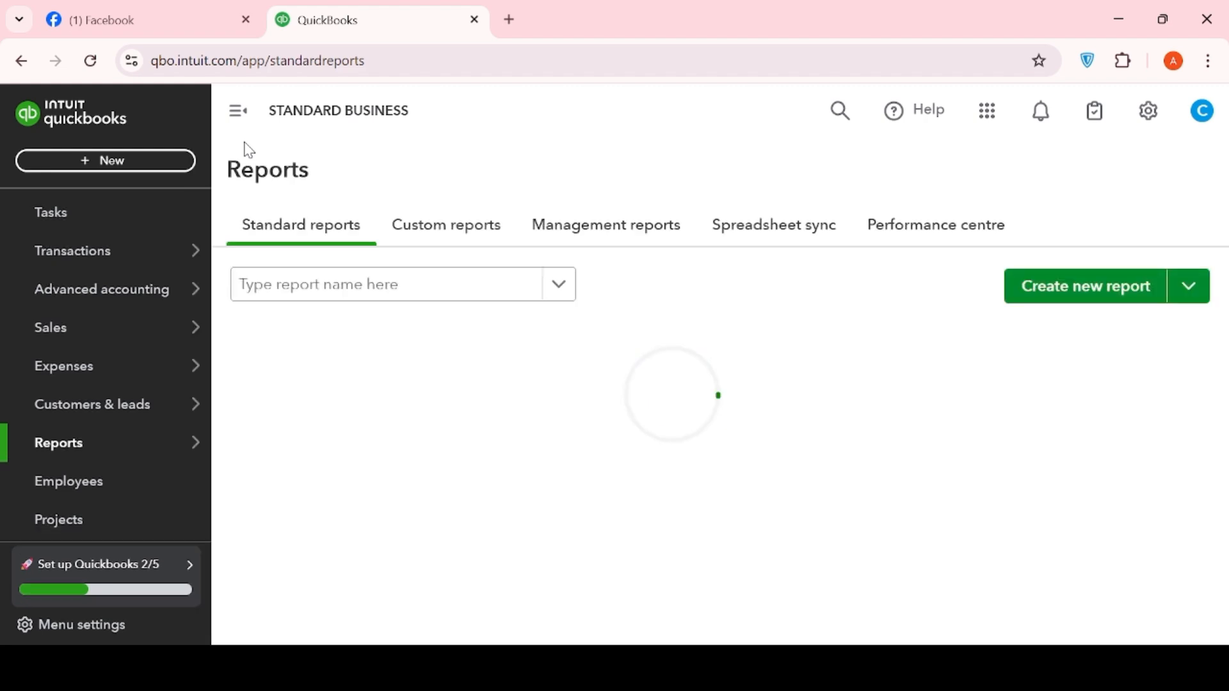
scroll(746, 461, down, 3)
scroll(746, 461, down, 15)
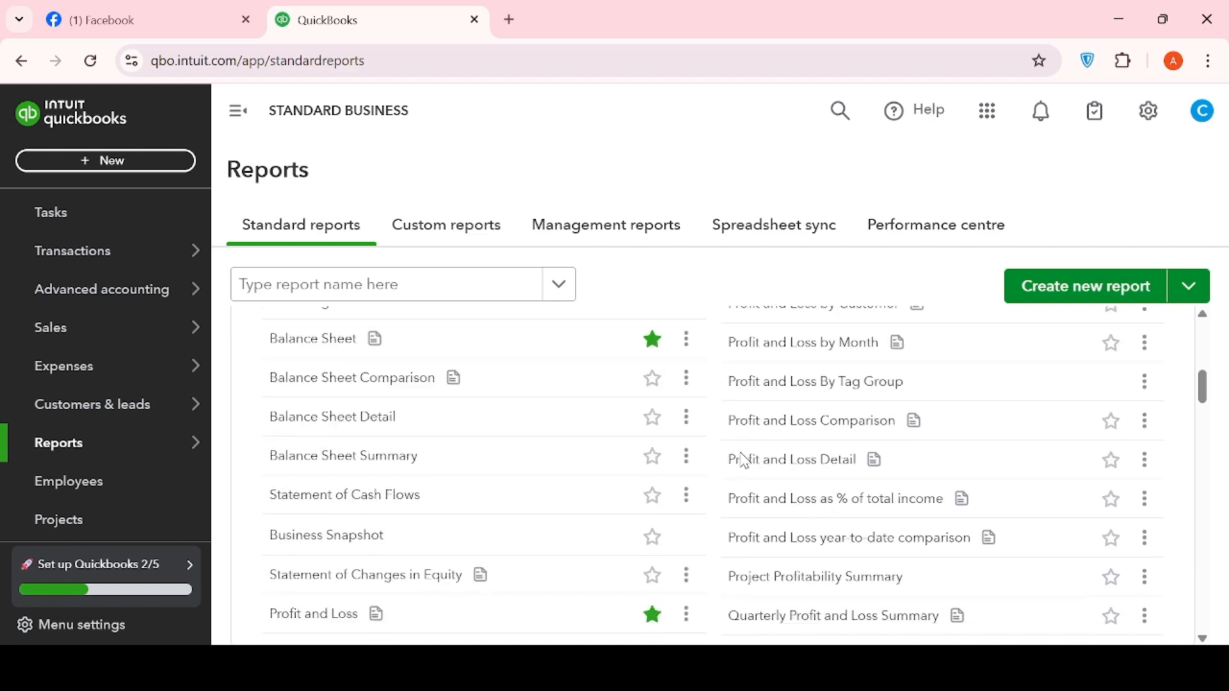
scroll(745, 461, down, 12)
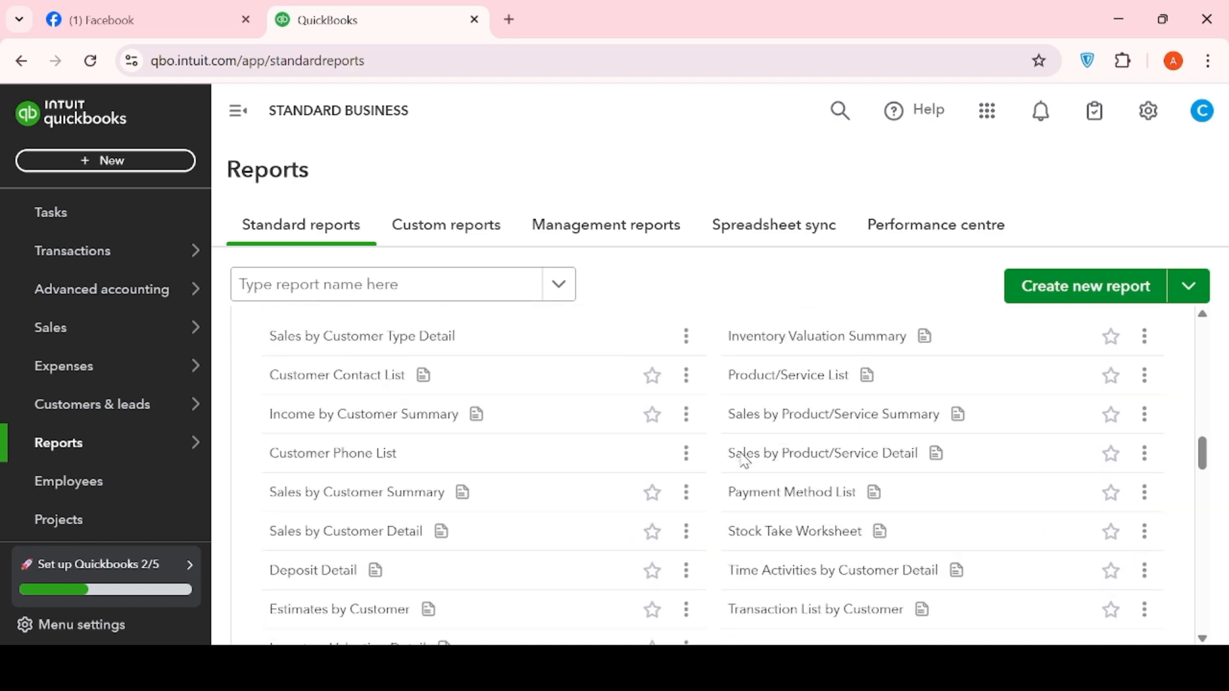
scroll(746, 461, down, 5)
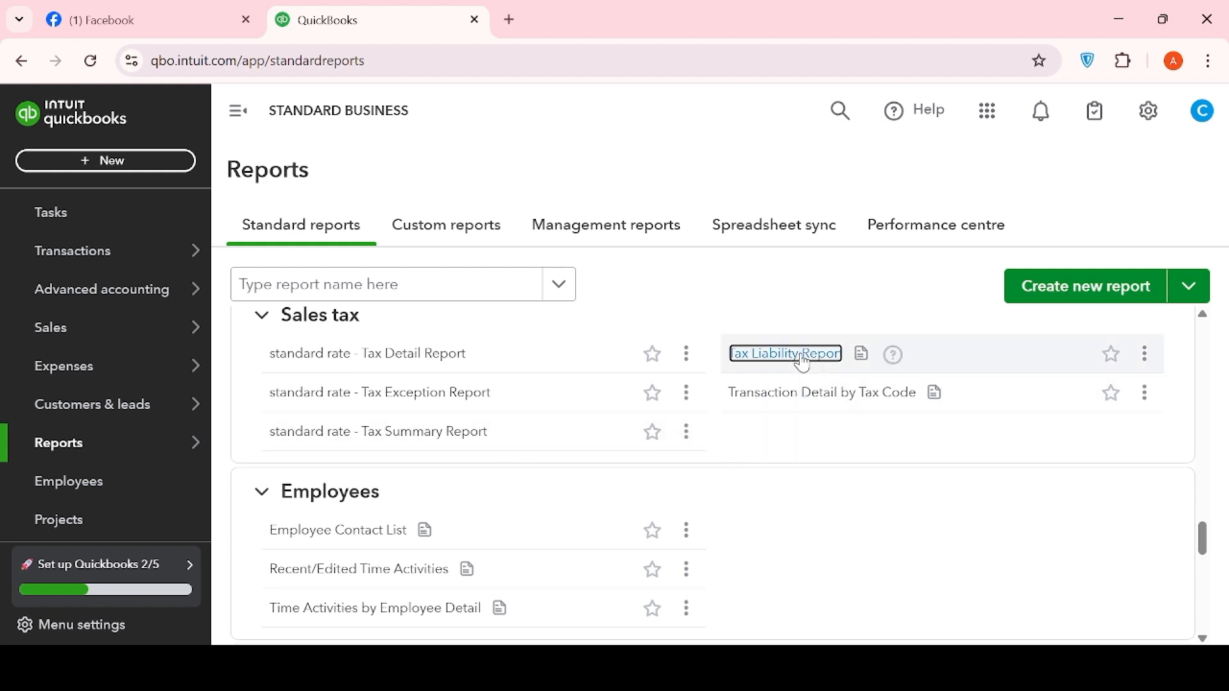
click(800, 355)
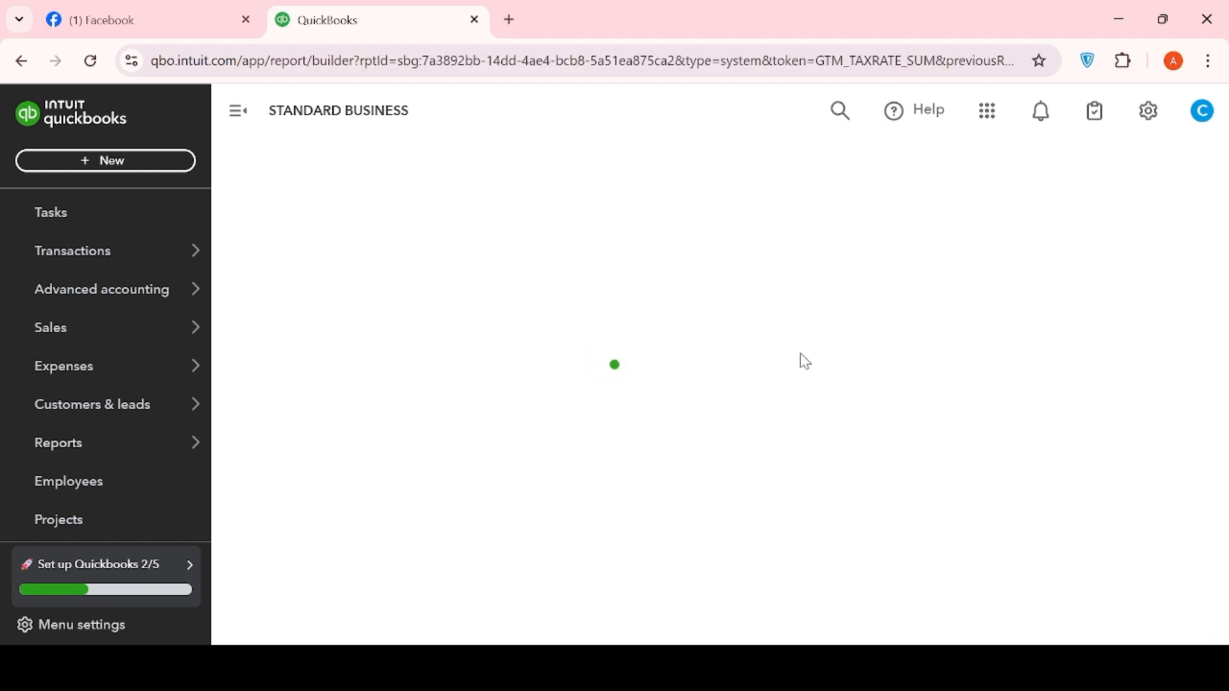